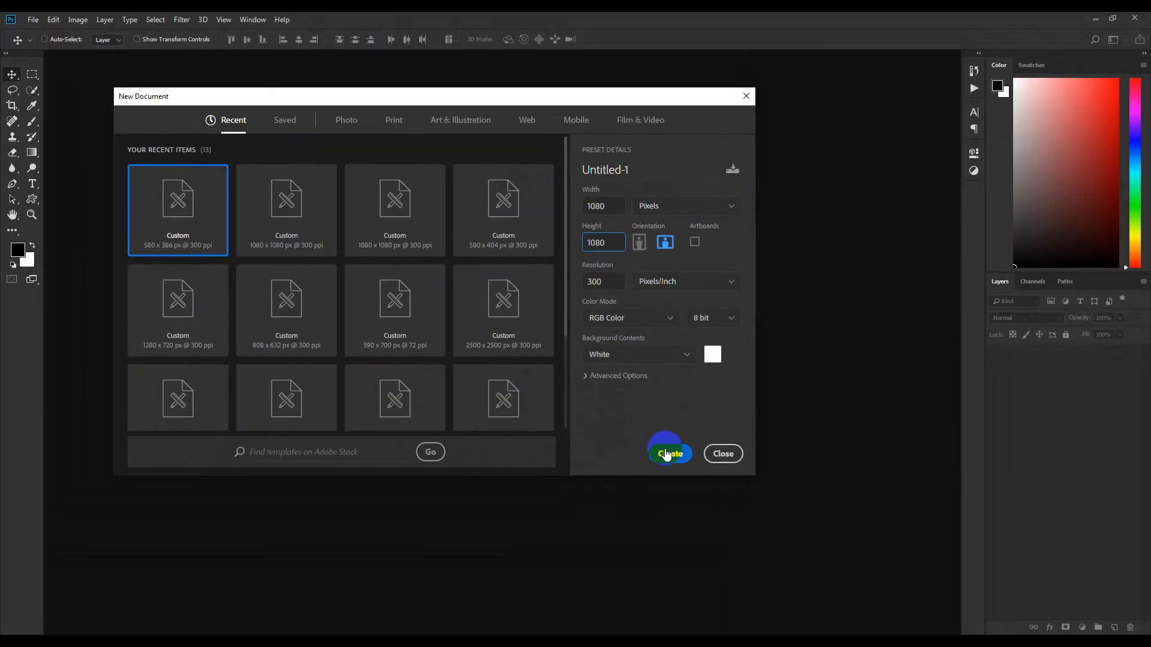
Create a 1080 x 1080 px RGB document at 300 ppi and place guides along all four canvas edges
left_click(669, 454)
left_click_drag(423, 73, 419, 155)
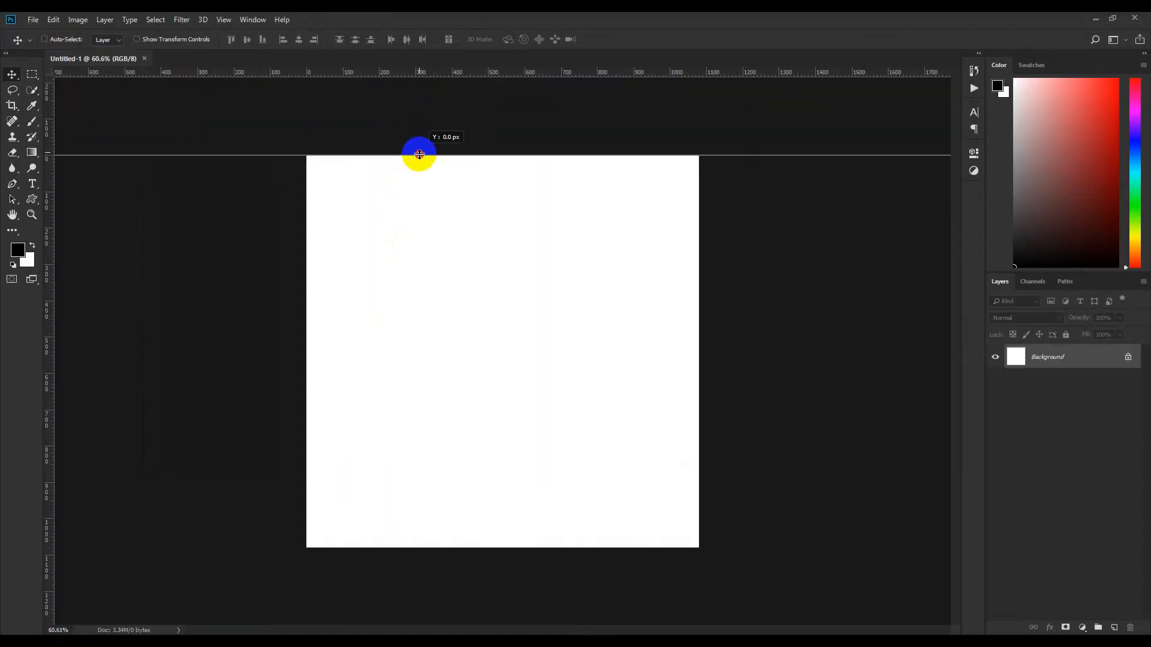
left_click_drag(467, 73, 696, 245)
left_click_drag(571, 73, 307, 265)
left_click_drag(484, 74, 468, 547)
key("ctrl+0")
key("ctrl+minus")
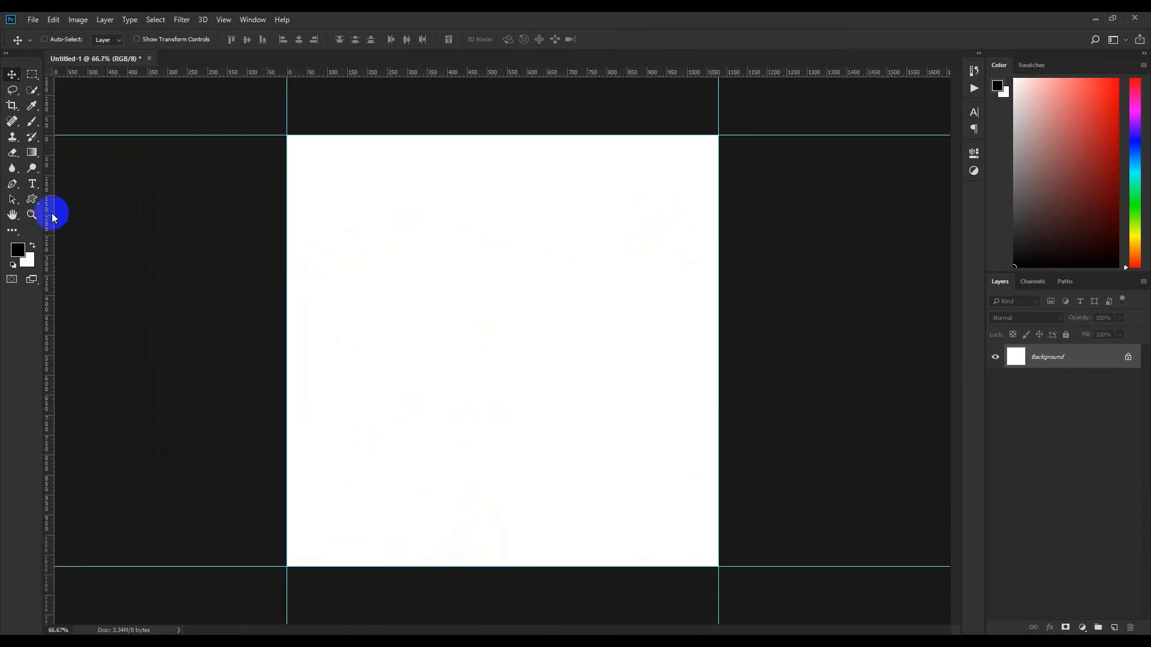
Create a 60 x 60 px rectangle shape with a black fill and no stroke
right_click(36, 198)
left_click(65, 200)
left_click(460, 257)
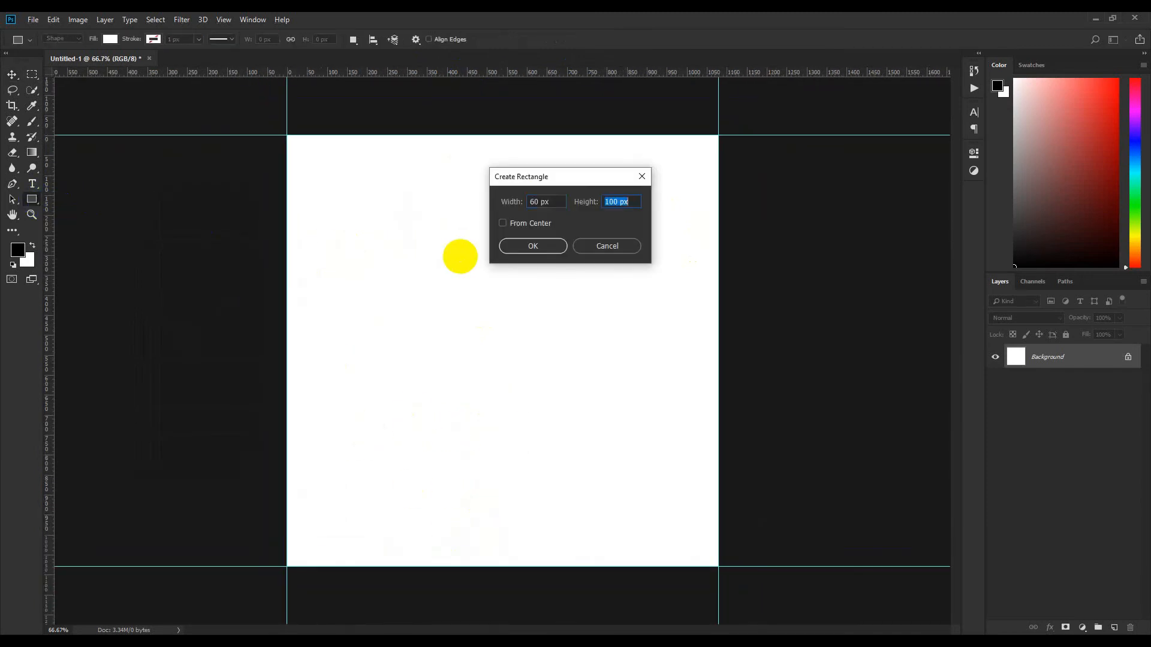
left_click(544, 247)
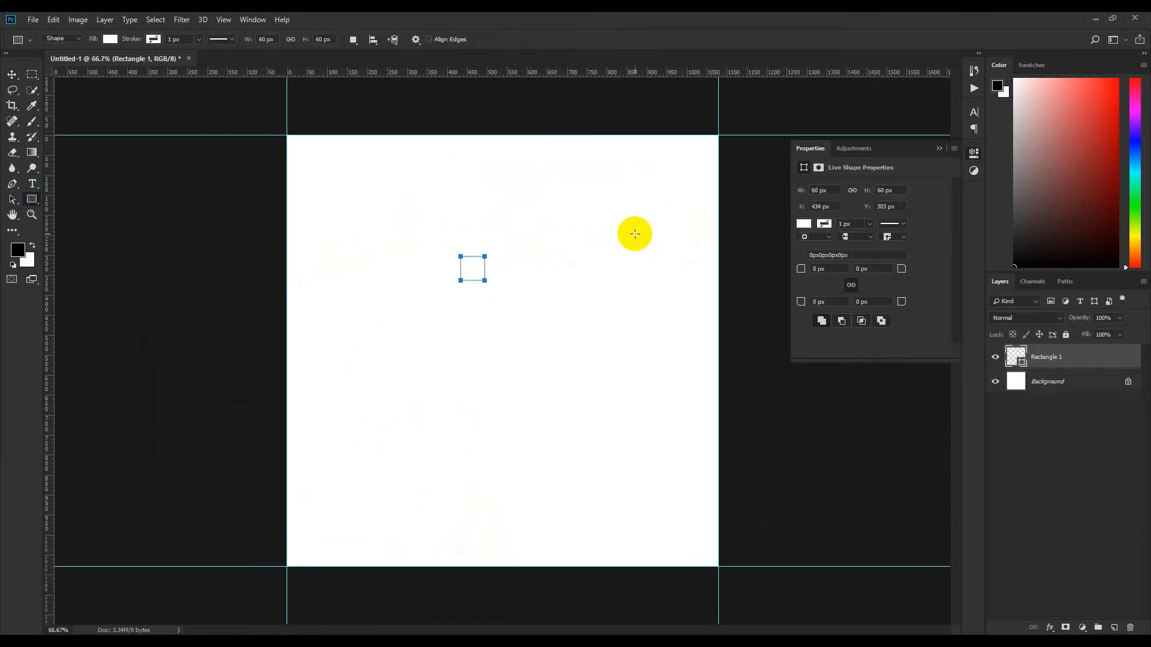
left_click(803, 225)
left_click(380, 245)
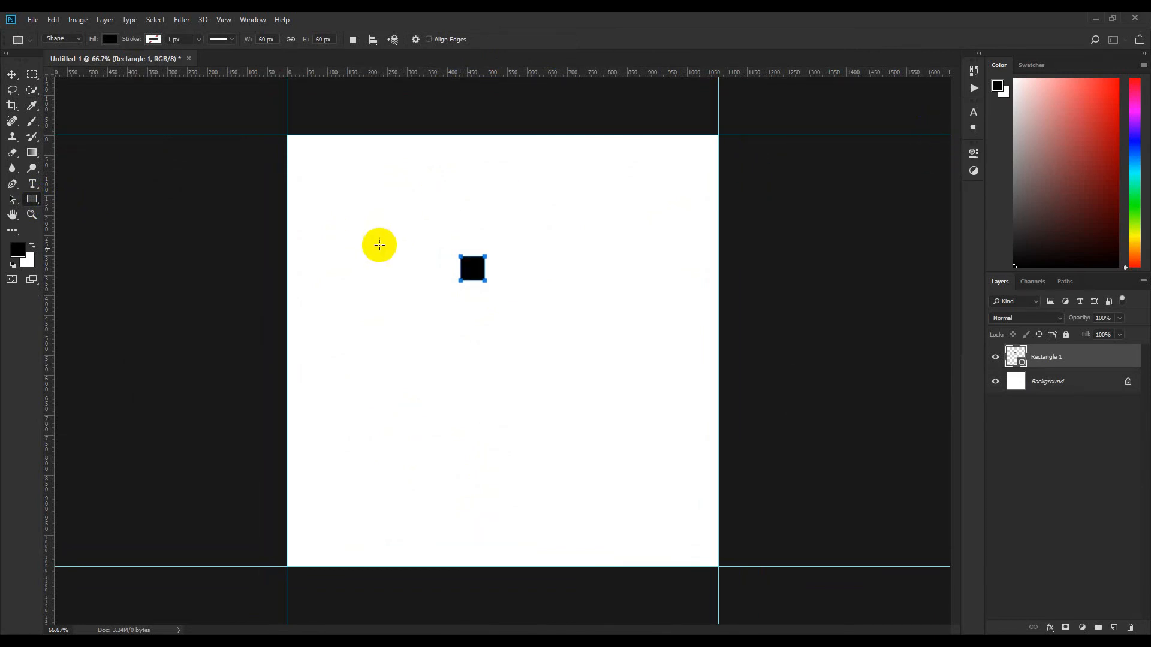
Align the black square to the canvas's top-left corner and add margin guides along its inner edges
key("ctrl+a")
left_click(11, 73)
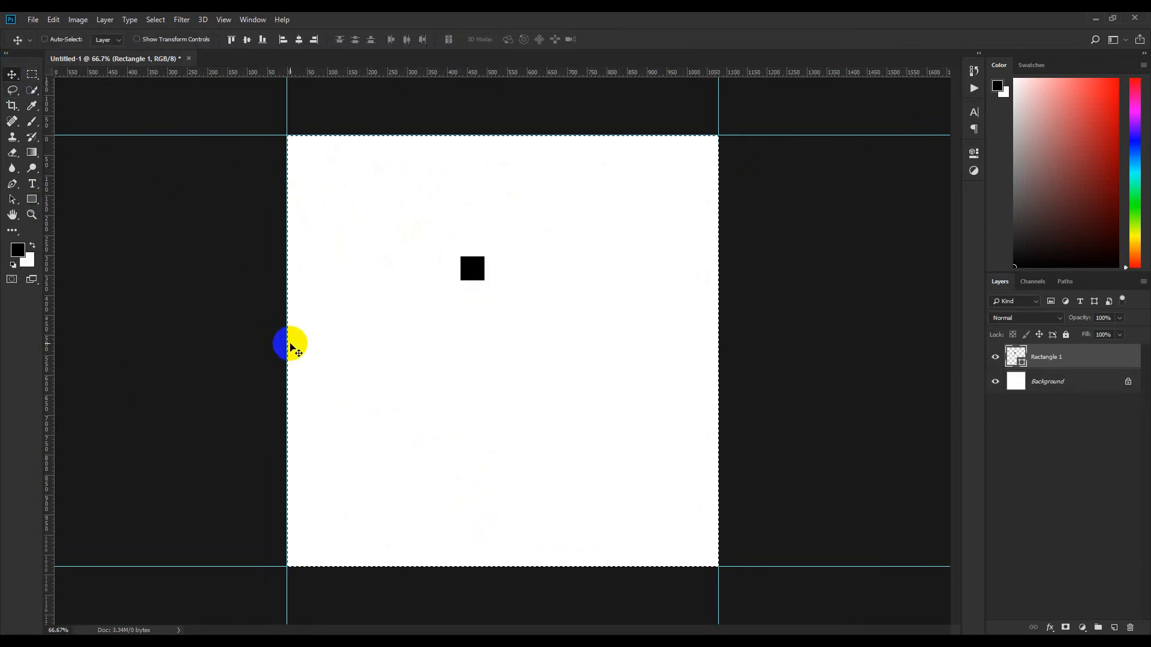
left_click(283, 39)
left_click(232, 40)
left_click_drag(287, 76, 329, 159)
left_click_drag(373, 78, 321, 147)
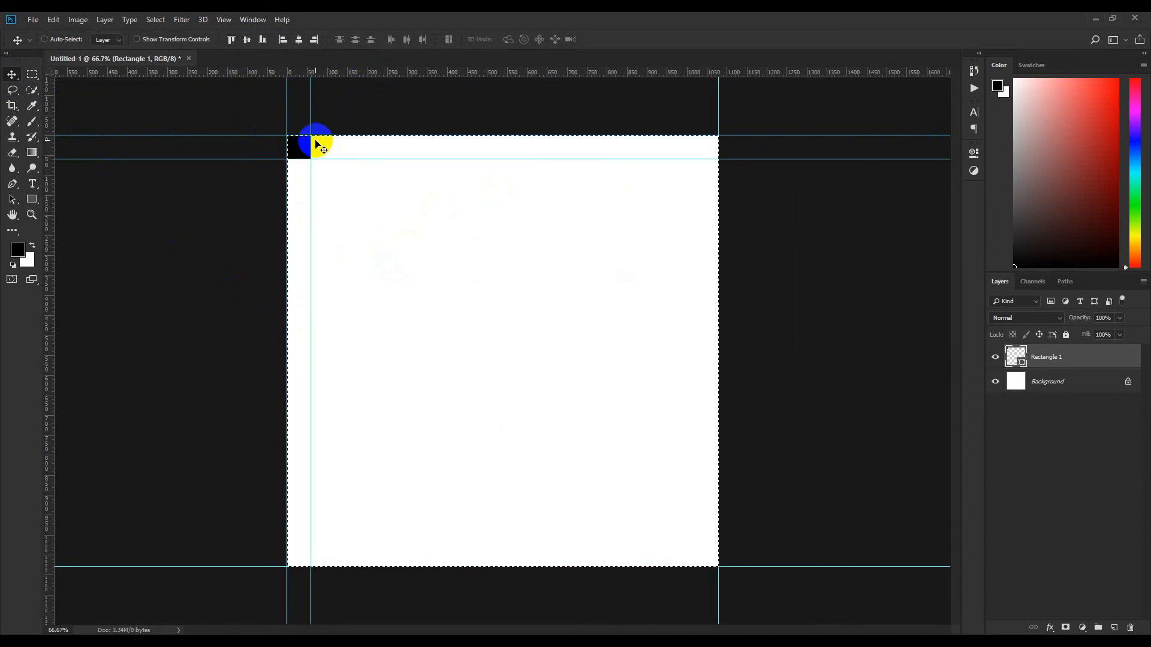
Align the square to the canvas's right and bottom edges, add matching 60 px margin guides, and delete the square
left_click(313, 39)
left_click_drag(487, 77, 694, 152)
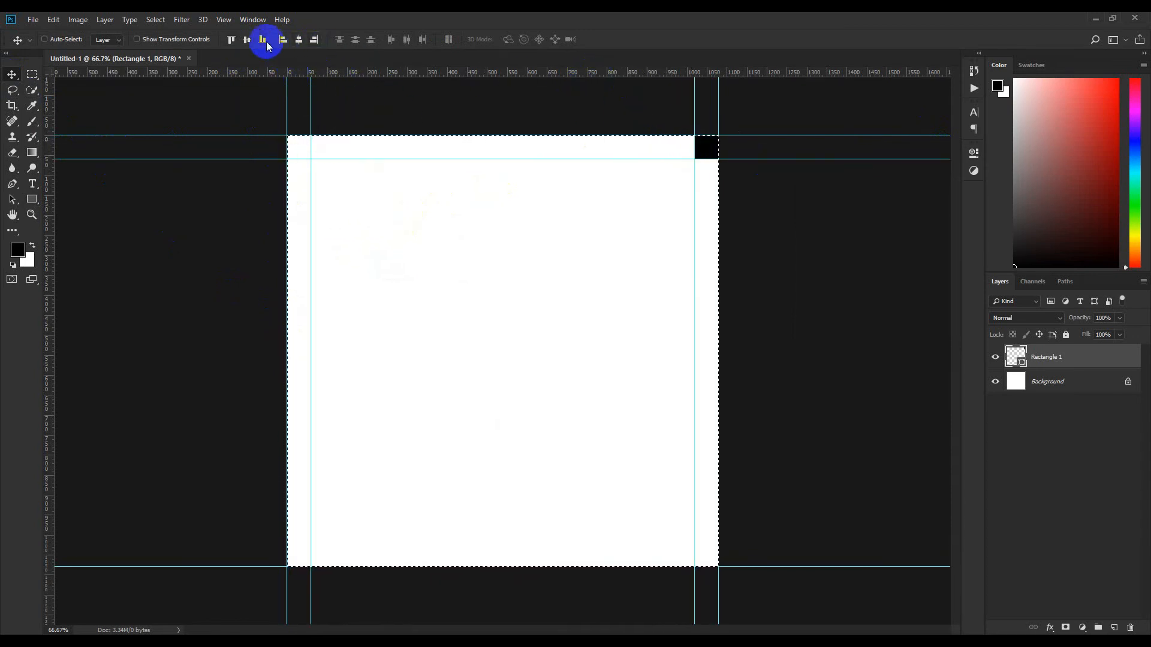
left_click(262, 39)
left_click_drag(593, 72, 625, 542)
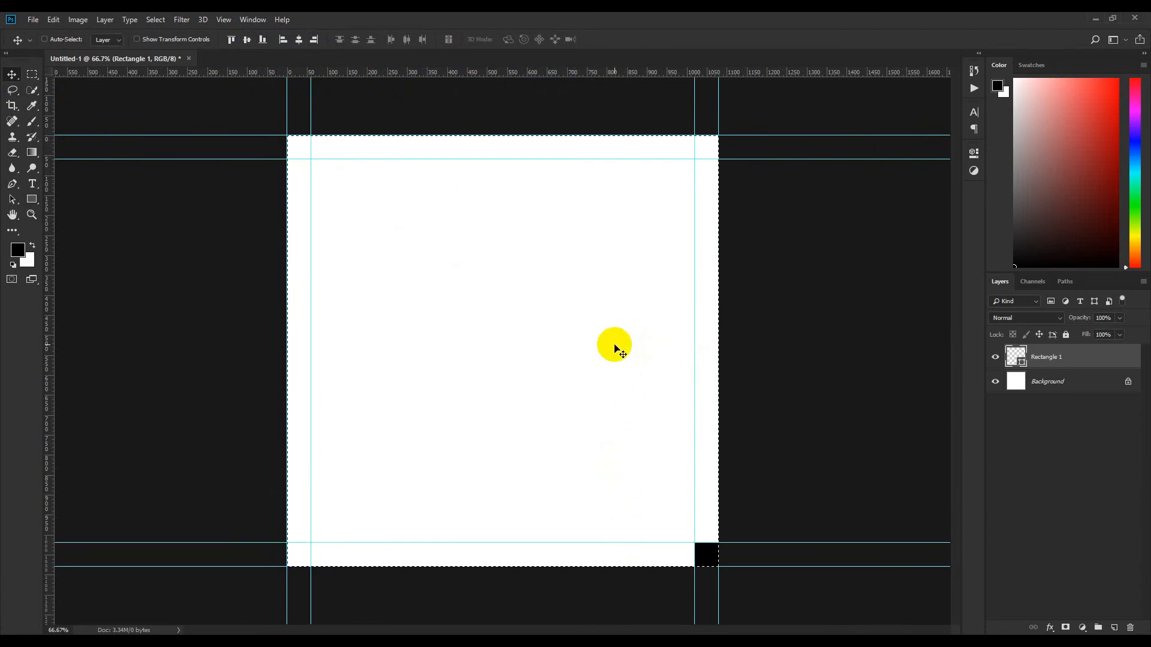
key("ctrl+d")
key("Delete")
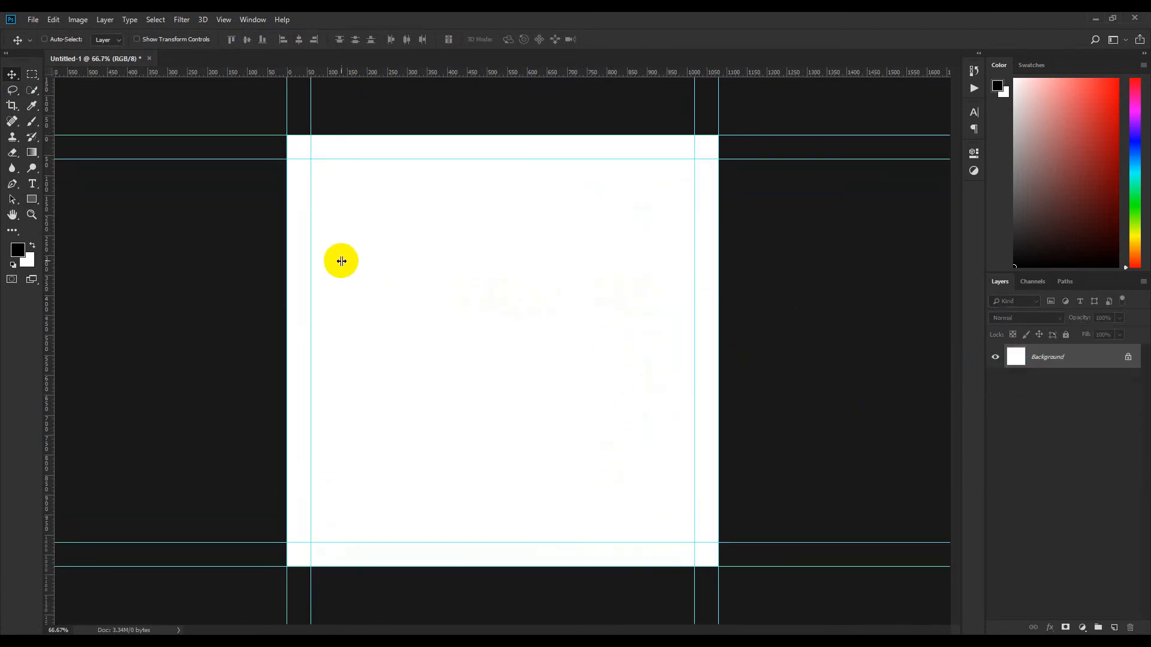
Add a Gradient Fill layer with a blue gradient preset over the white background
left_click(1083, 628)
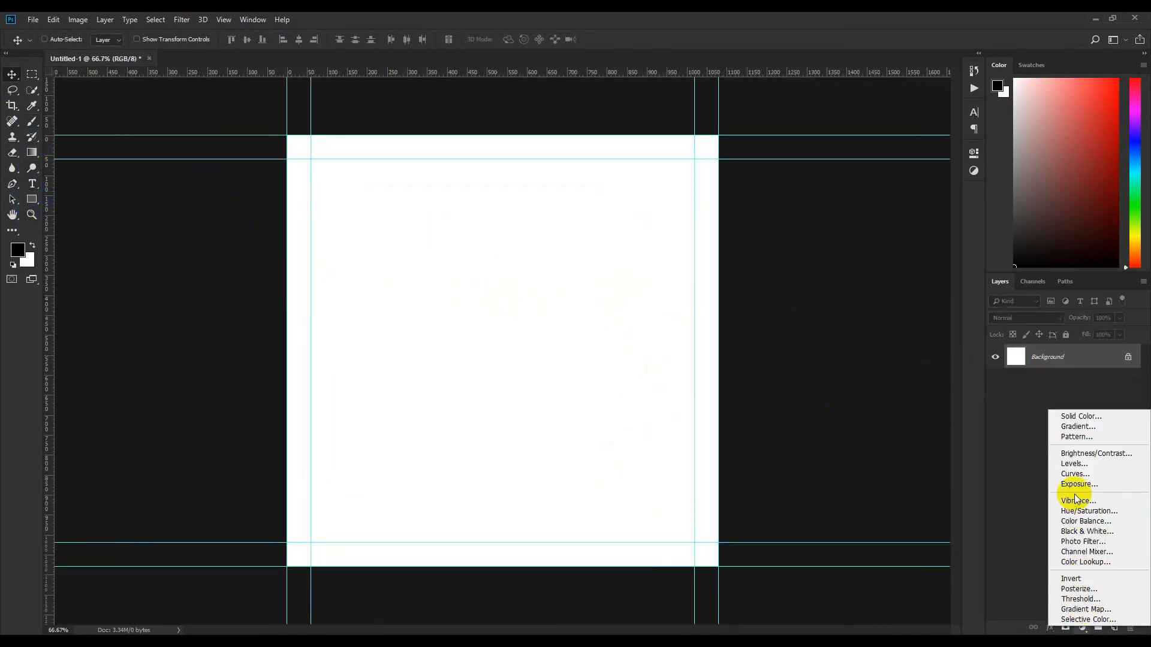
left_click(1077, 426)
left_click(830, 174)
scroll(776, 250, "down", 3)
left_click(754, 205)
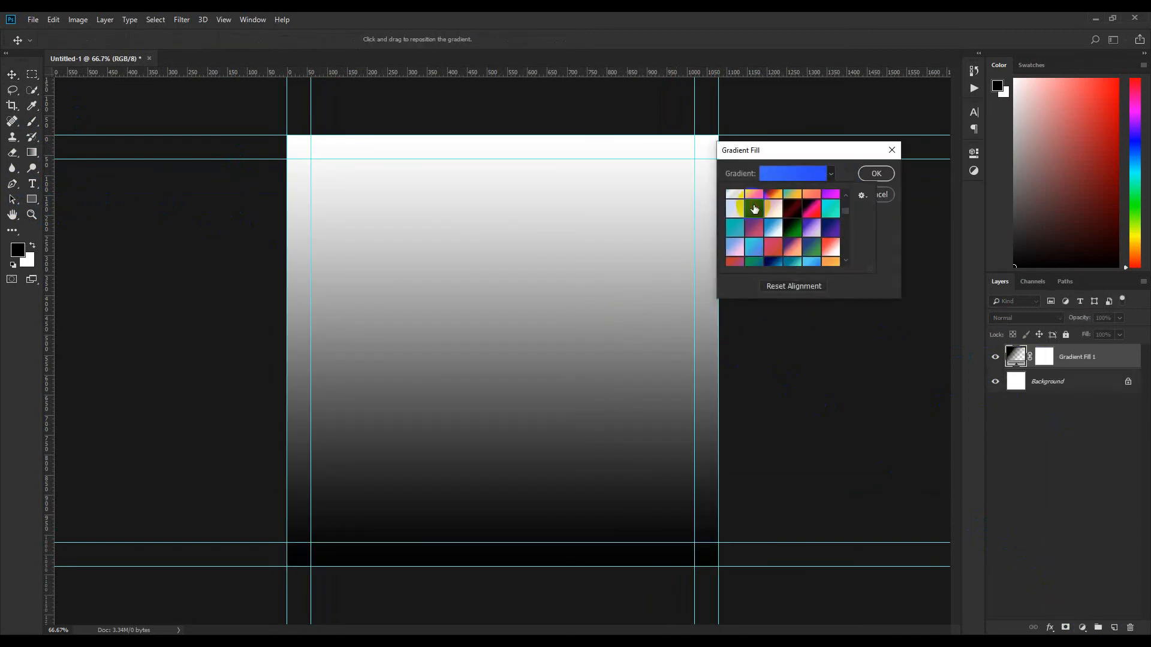
left_click(496, 286)
left_click(876, 174)
scroll(483, 287, "down", 2)
scroll(482, 288, "up", 2)
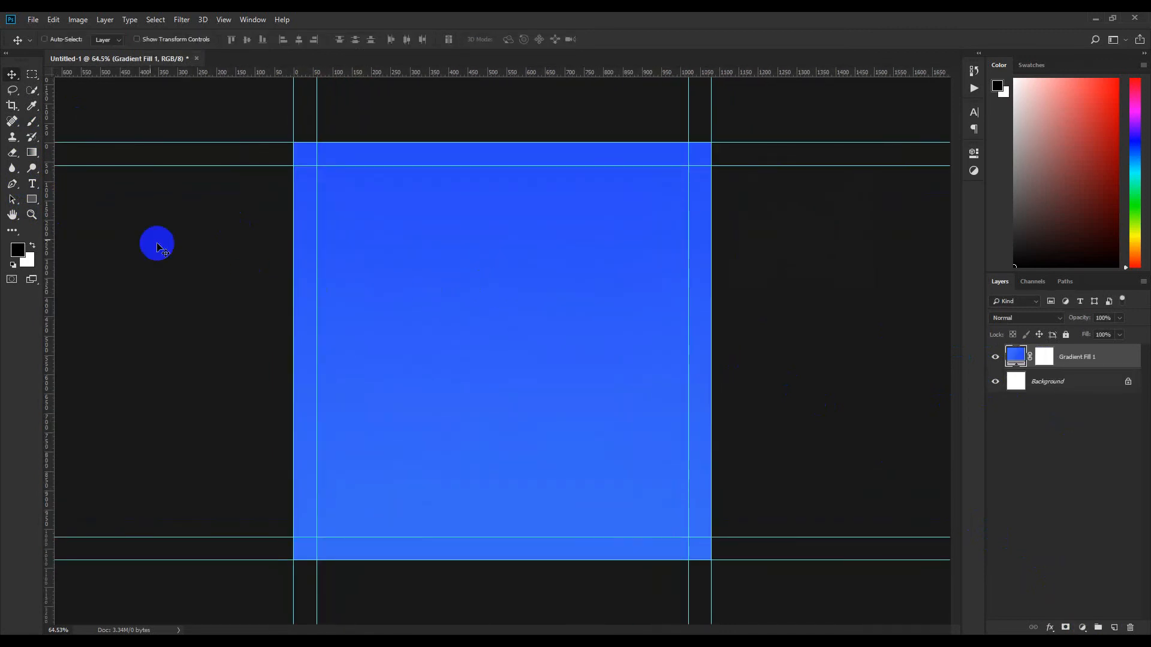
Draw a large white ellipse over the lower part of the blue canvas with the Ellipse tool
right_click(33, 199)
left_click(80, 223)
scroll(513, 359, "down", 4)
scroll(510, 360, "up", 2)
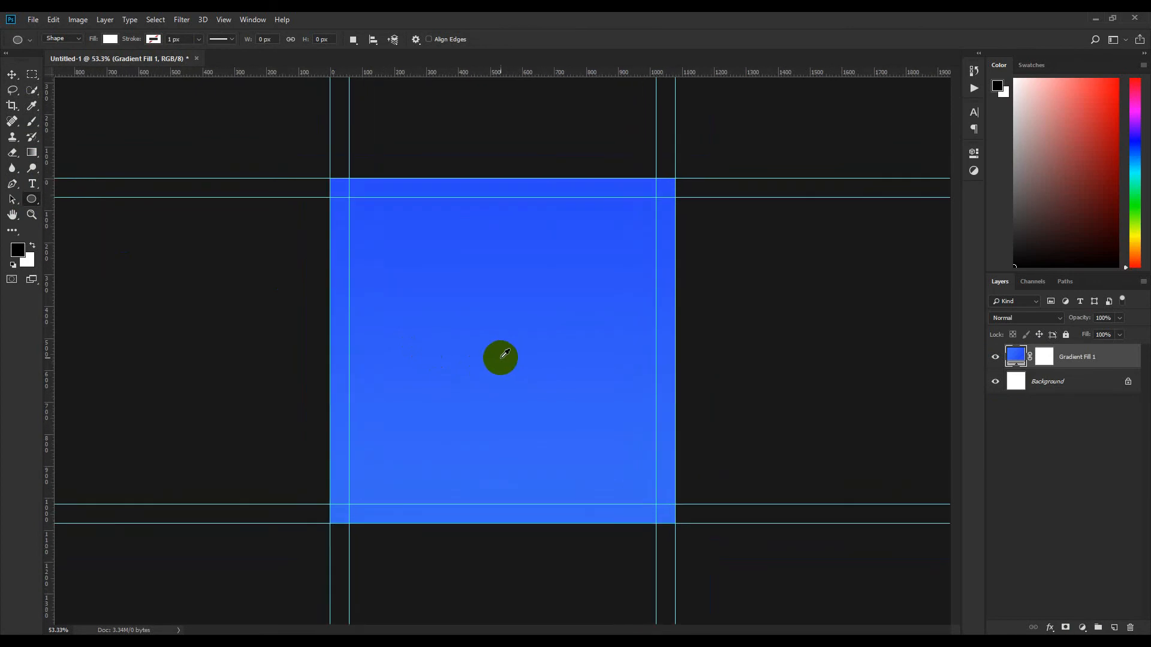
left_click(12, 75)
scroll(507, 386, "up", 2)
left_click(34, 202)
scroll(473, 458, "down", 2)
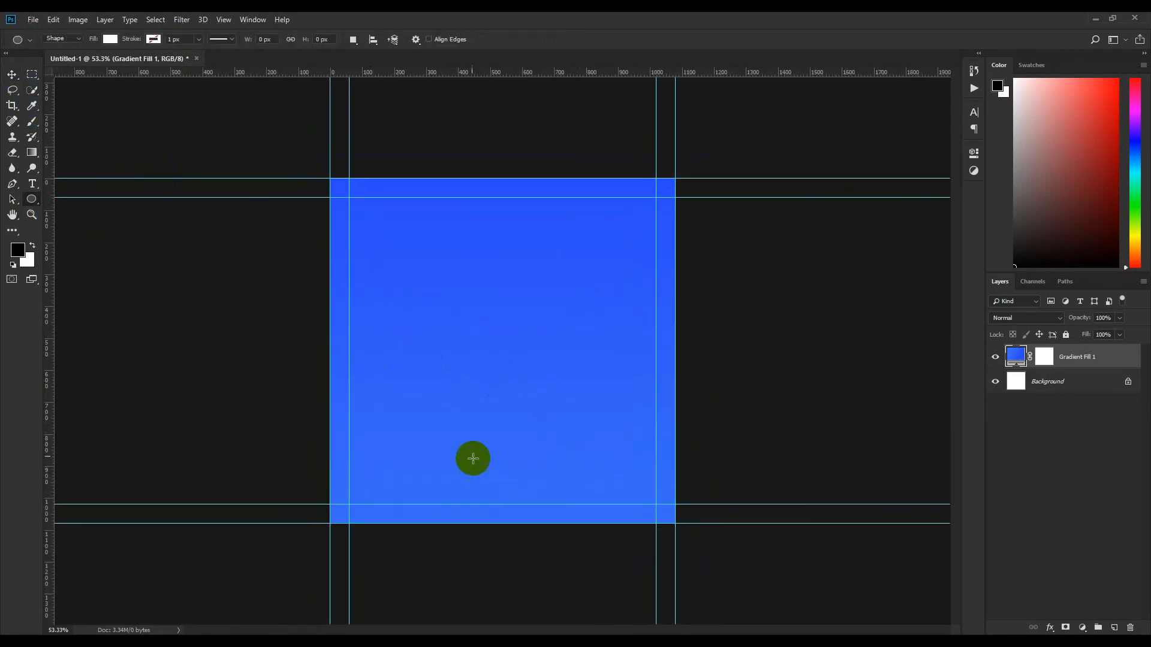
left_click_drag(499, 414, 737, 247)
left_click(939, 149)
Move the white ellipse down and enlarge it so it spans the full canvas width
left_click(13, 75)
key("ctrl+t")
left_click_drag(585, 293, 585, 391)
left_click_drag(691, 300, 739, 269)
left_click(541, 40)
Centre the white ellipse horizontally on the canvas and lower it to form a dome in the bottom half
key("ctrl+a")
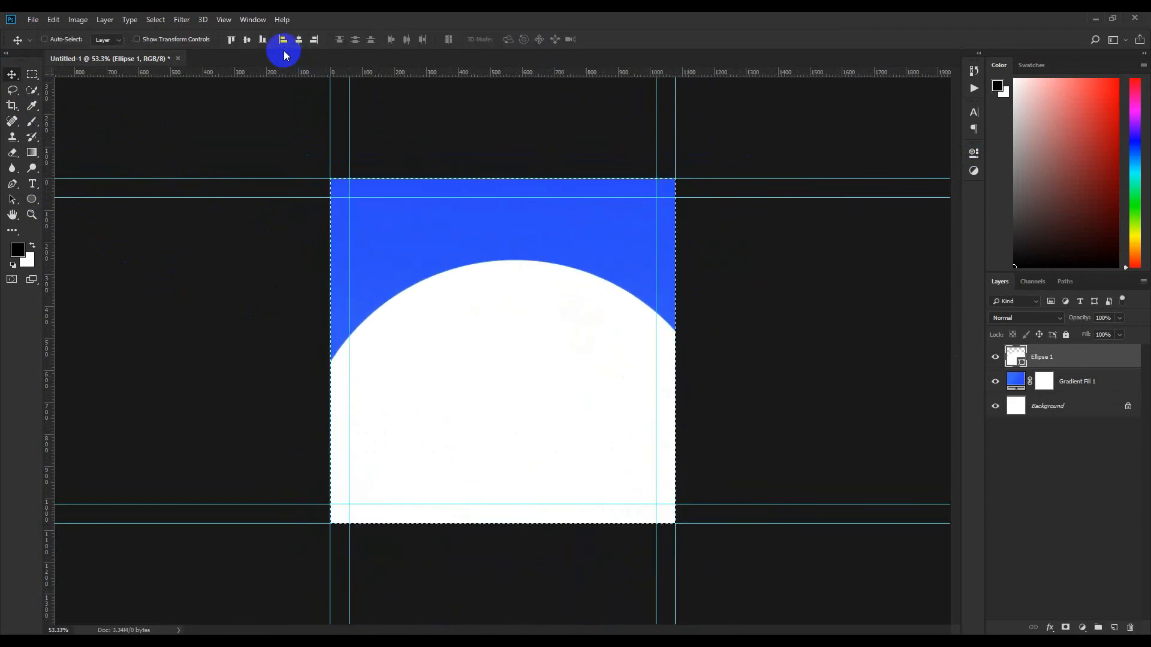
left_click(298, 39)
left_click_drag(518, 394, 509, 424)
scroll(516, 470, "up", 2)
left_click(1074, 449)
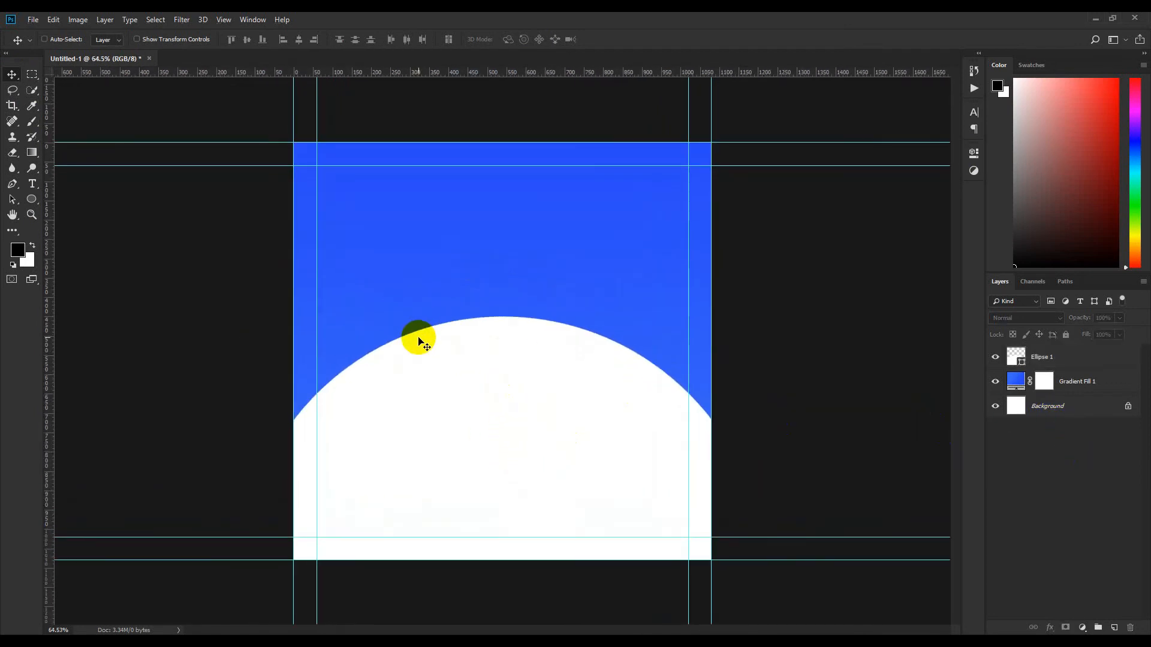
scroll(419, 341, "down", 1)
left_click(1044, 385)
scroll(414, 317, "up", 2)
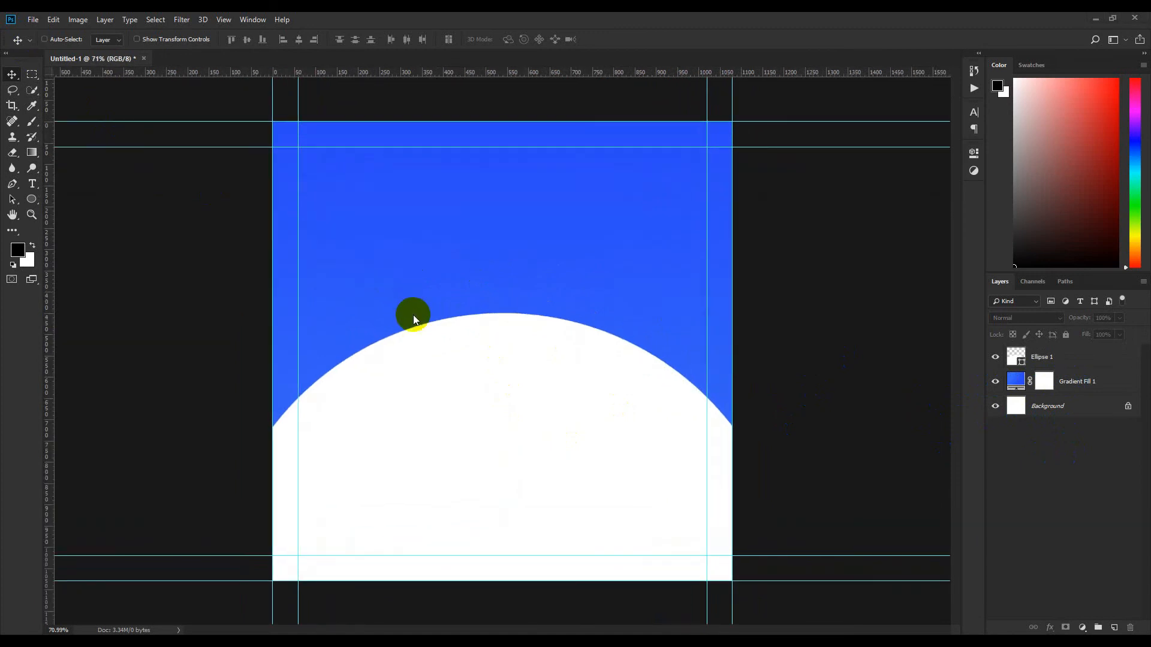
left_click(503, 358)
Open Texture.psd and copy its Black & White 1 texture layer into the Untitled-1 document
left_click(33, 19)
left_click(36, 46)
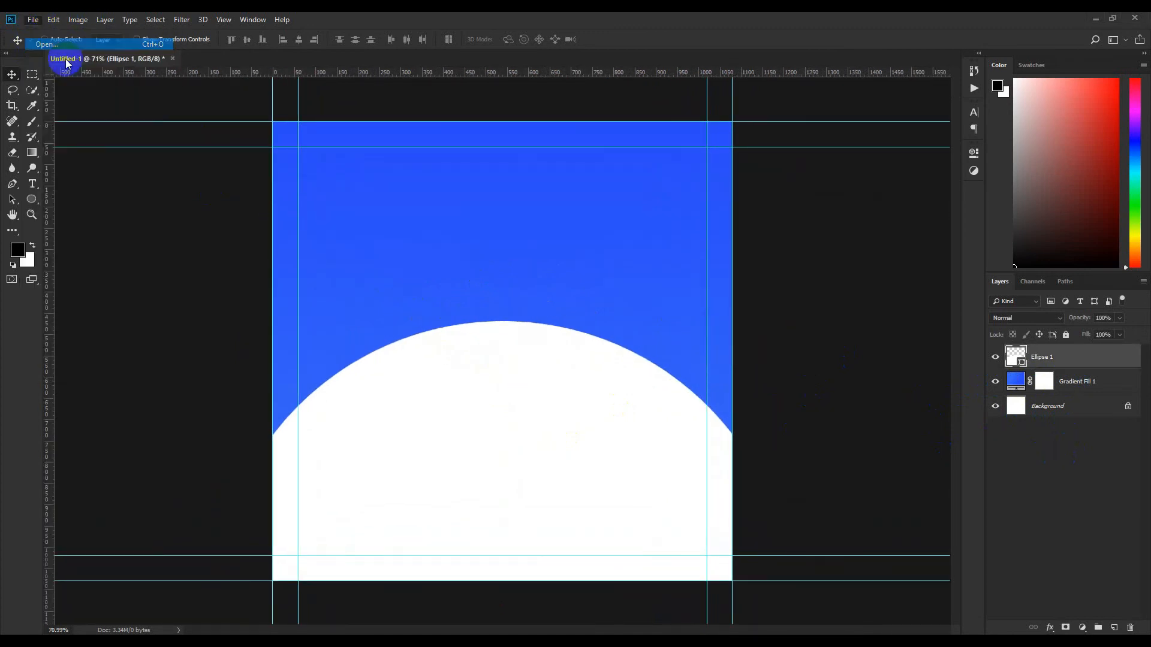
double_click(381, 120)
left_click_drag(424, 262, 583, 352)
Transform the wrinkled paper texture so it covers the whole canvas
key("ctrl+t")
key("ctrl+0")
left_click_drag(711, 103, 643, 182)
left_click_drag(451, 239, 404, 224)
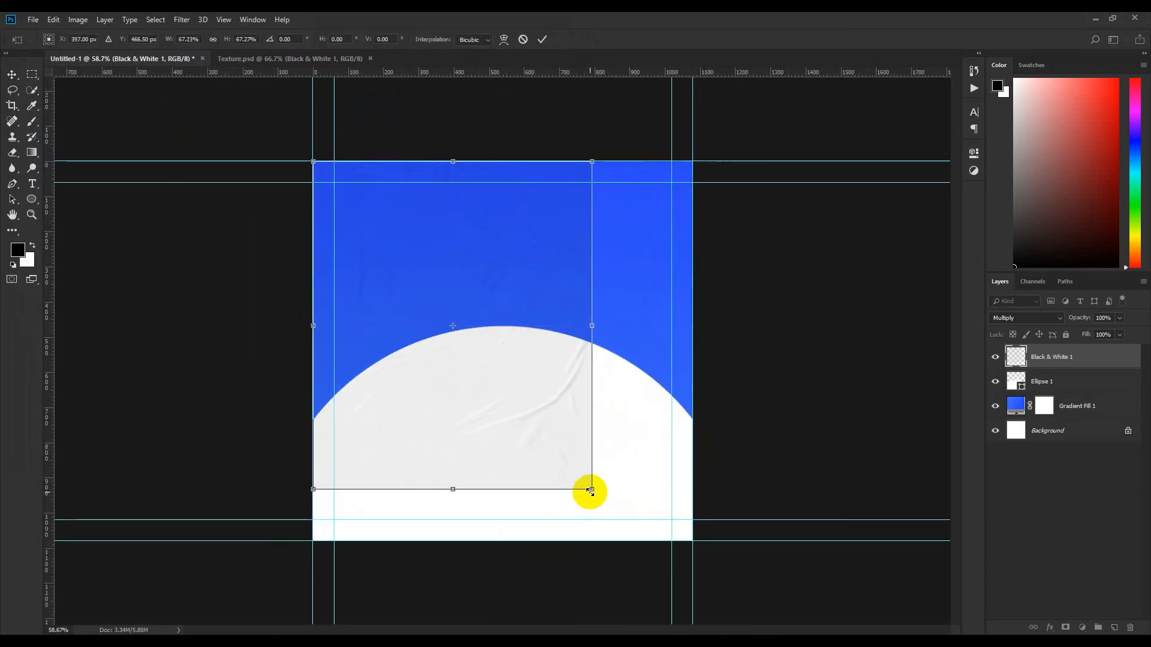
left_click_drag(590, 488, 691, 541)
left_click(541, 39)
scroll(526, 341, "up", 2)
scroll(526, 340, "down", 1)
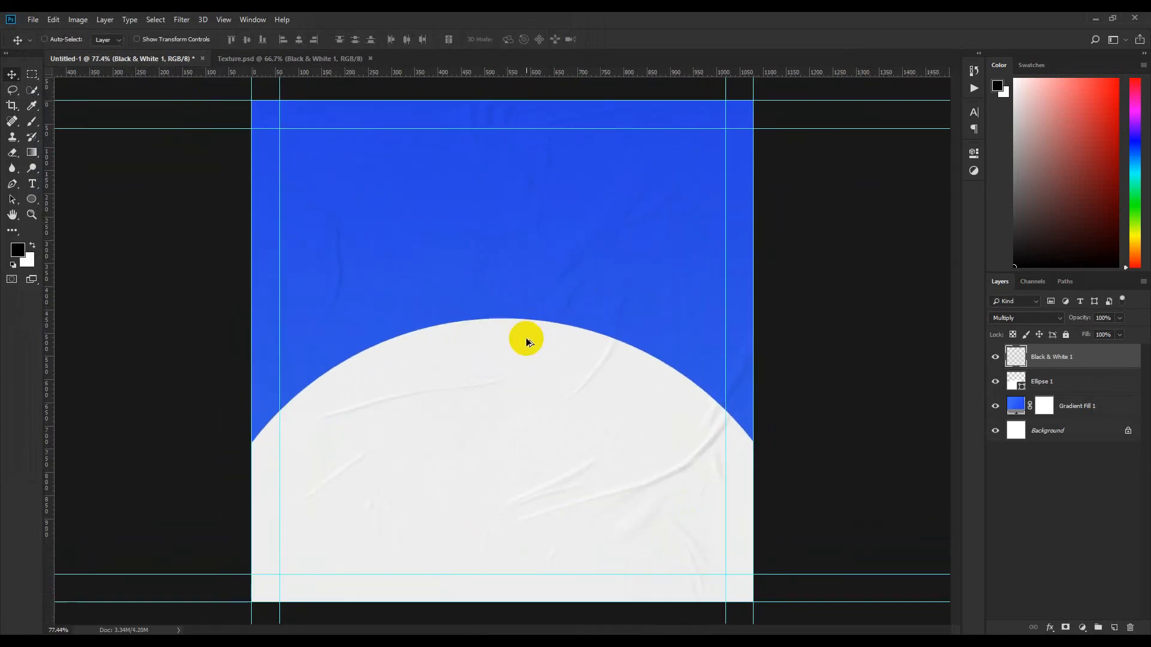
Set the opacity of the Black & White 1 texture layer to 90%
left_click(1018, 363)
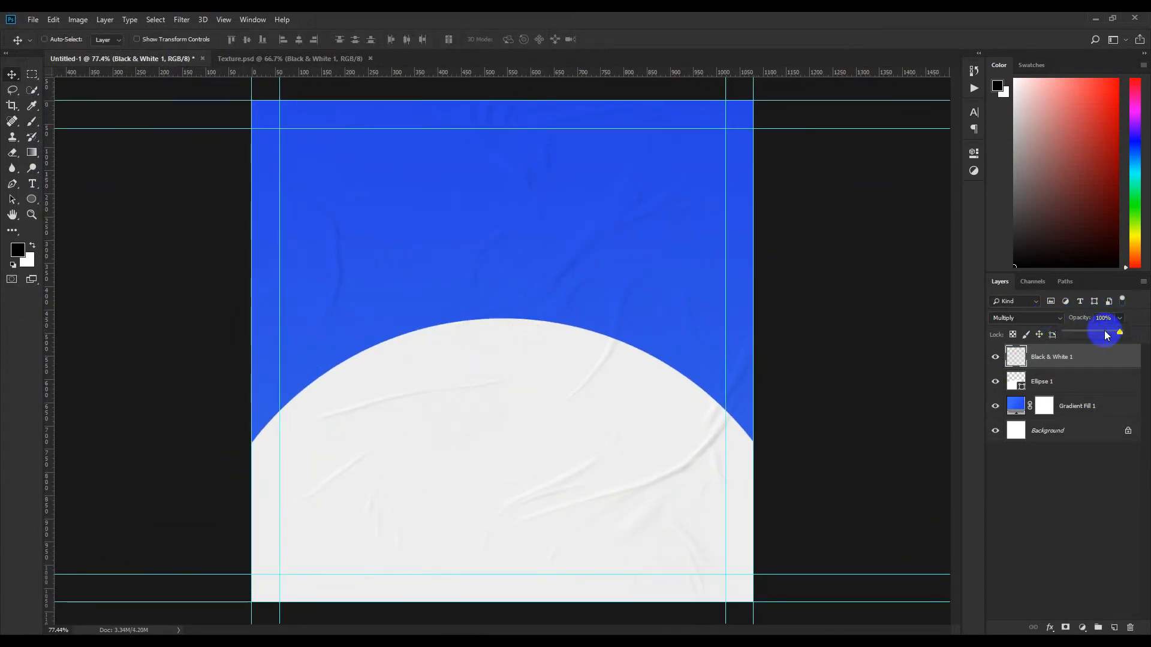
left_click_drag(1105, 334, 1114, 337)
type("100")
left_click(1079, 509)
scroll(646, 292, "down", 2)
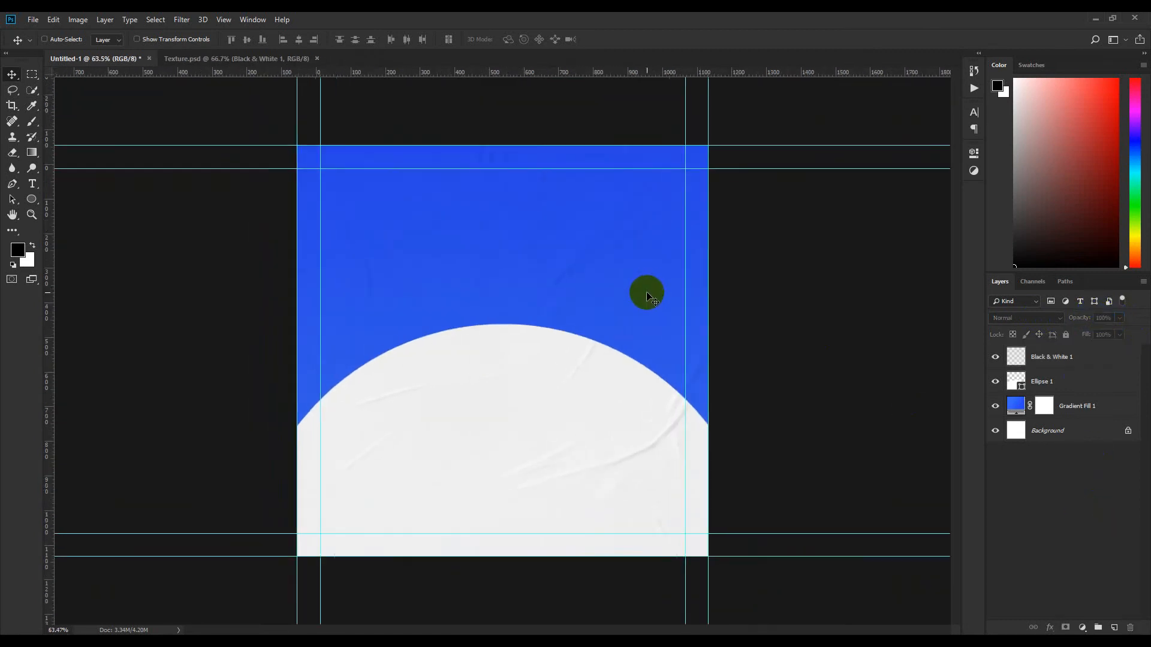
scroll(646, 292, "up", 1)
Rename the Black & White 1 layer as Texture and close Texture.psd
double_click(1053, 358)
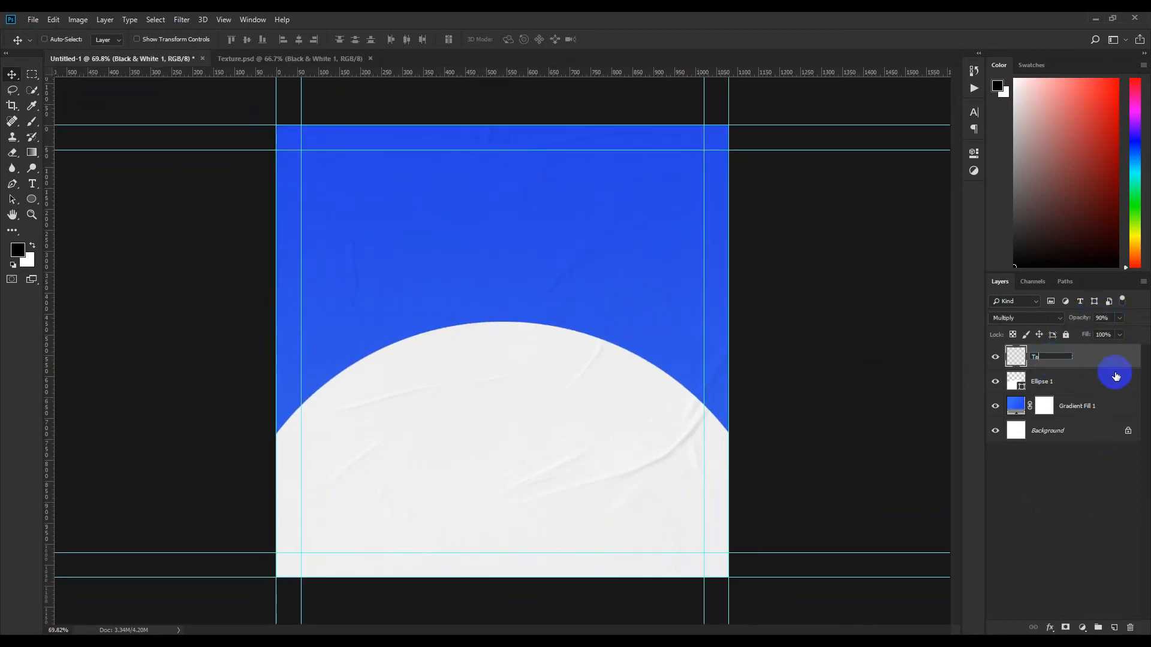
left_click(1074, 454)
left_click(293, 56)
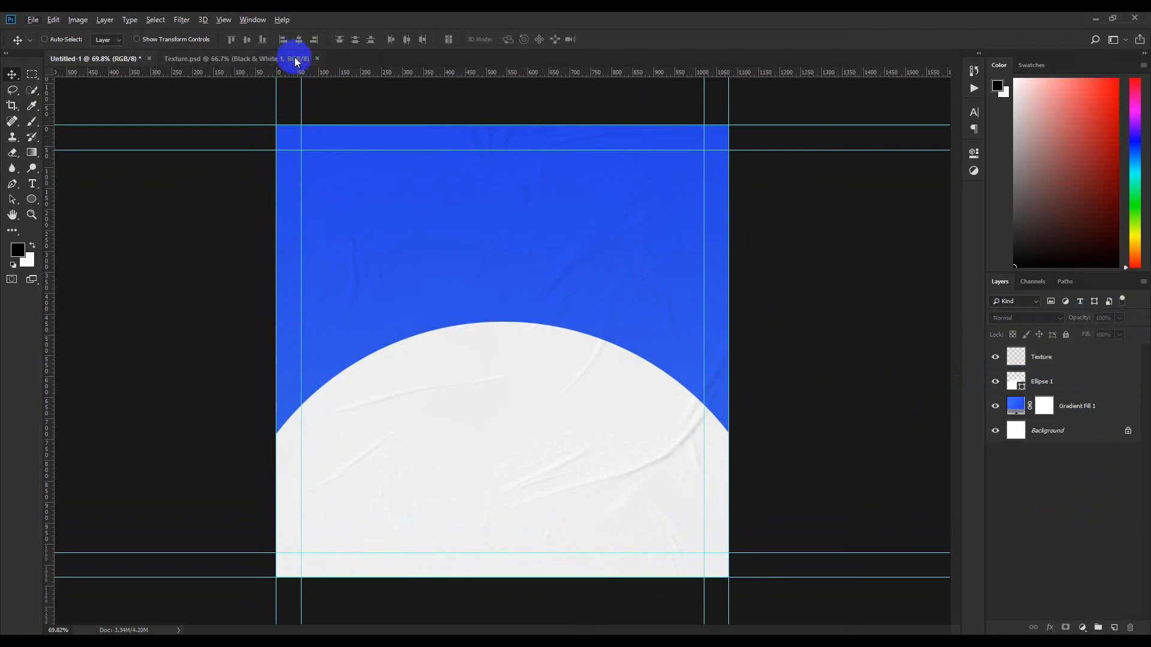
left_click(342, 117)
scroll(444, 264, "down", 1)
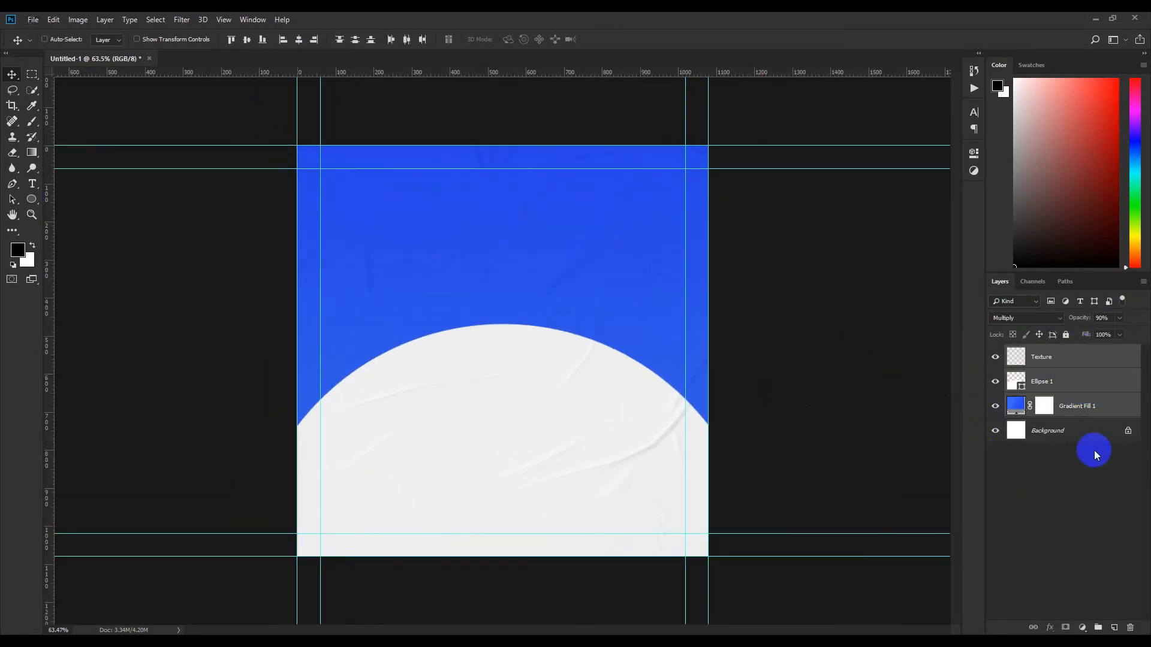
Delete the white Background layer and group the remaining layers as Bg
left_click(1120, 429)
key("Delete")
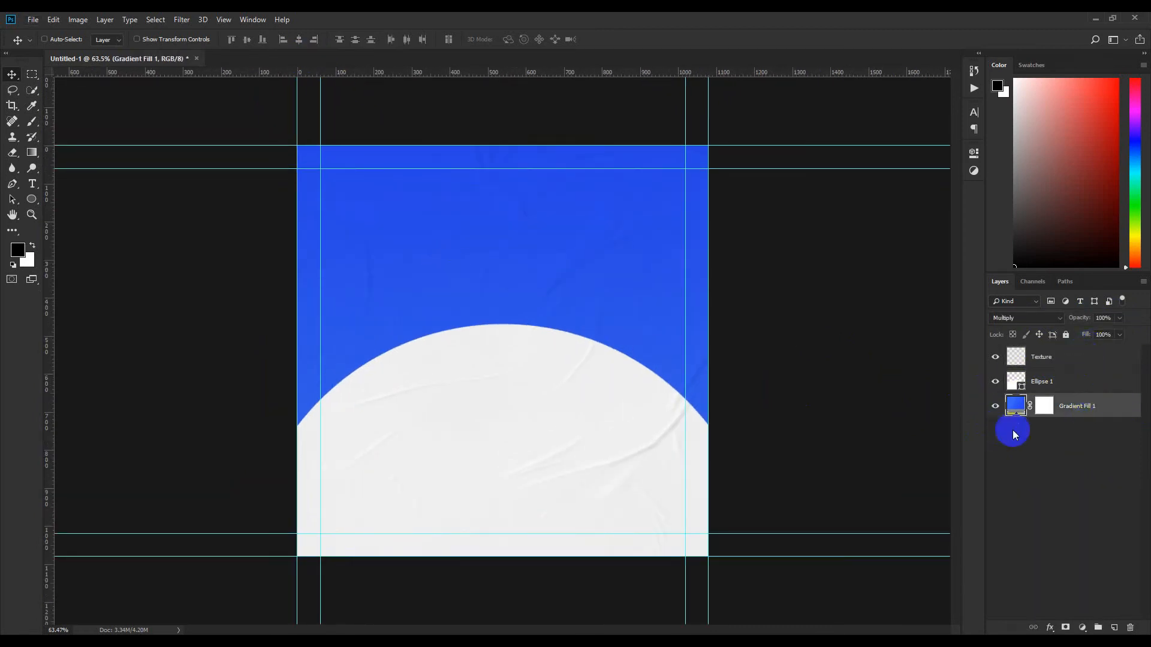
key("ctrl+alt+a")
key("ctrl+g")
left_click(1059, 415)
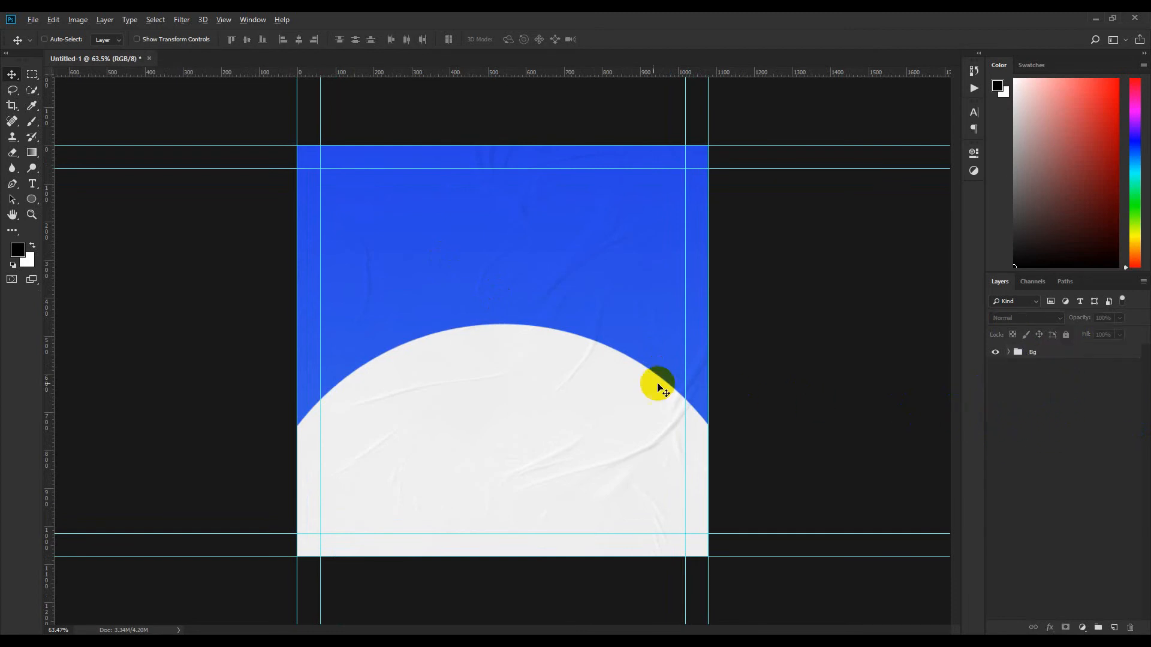
Draw a white circle about 358 px in diameter near the top of the dome
key("ctrl+0")
left_click(29, 203)
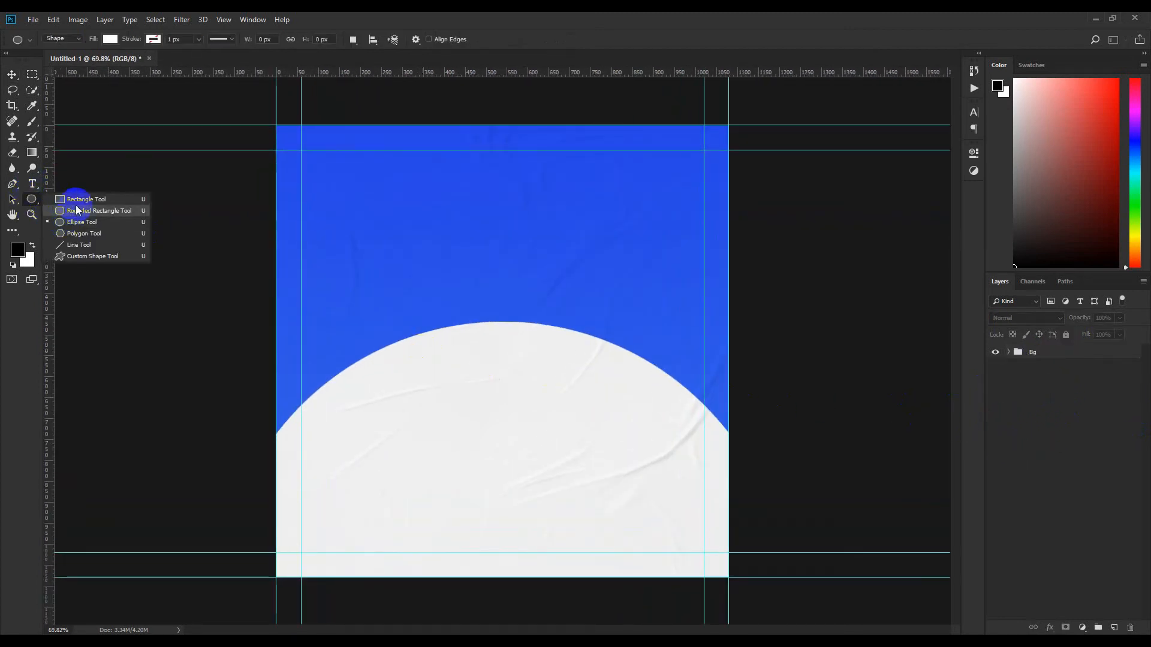
left_click(81, 222)
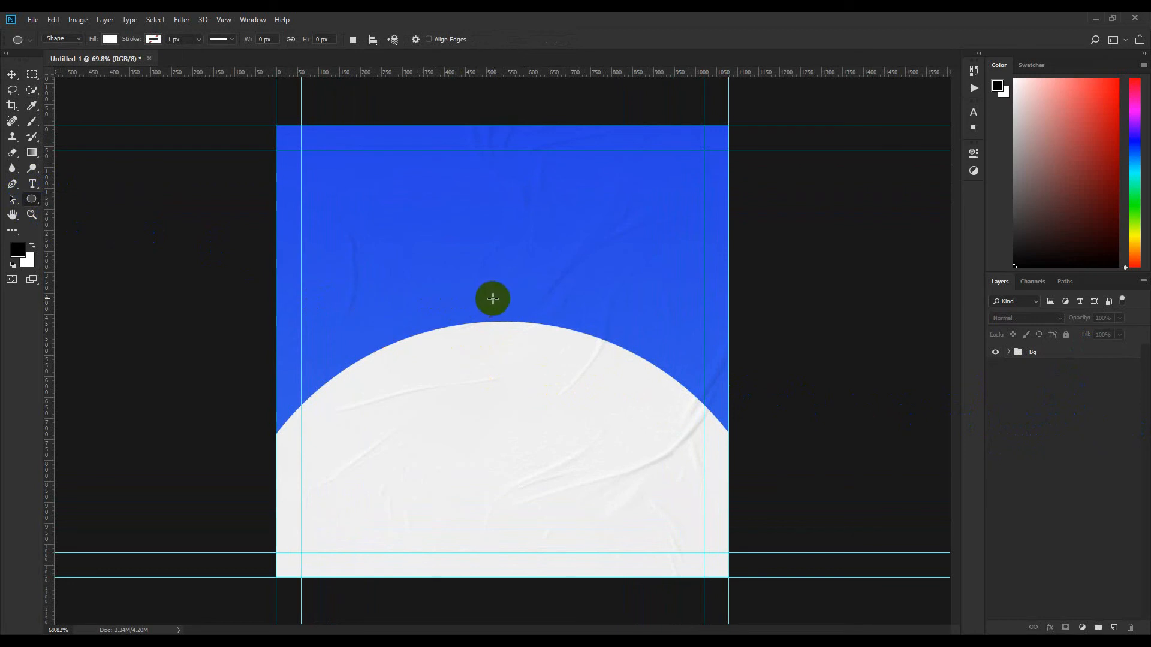
left_click_drag(492, 298, 592, 399)
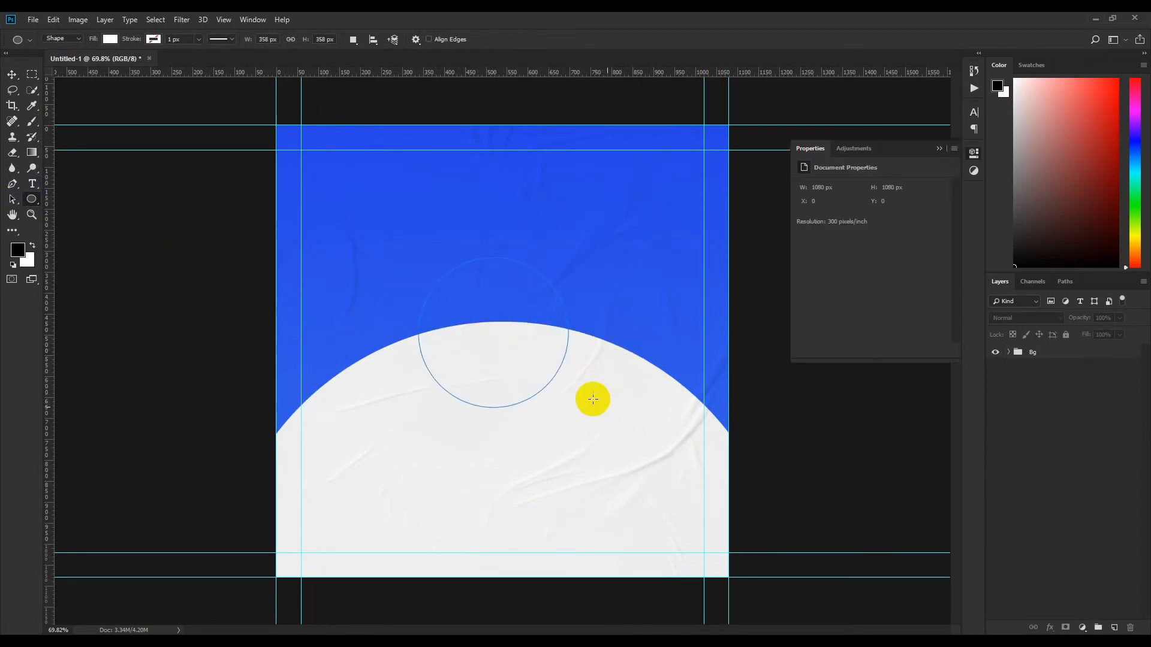
left_click(939, 148)
Duplicate the circle so two sit side by side touching at the canvas centre, and scale both down slightly
key("v")
left_click_drag(447, 340, 577, 350)
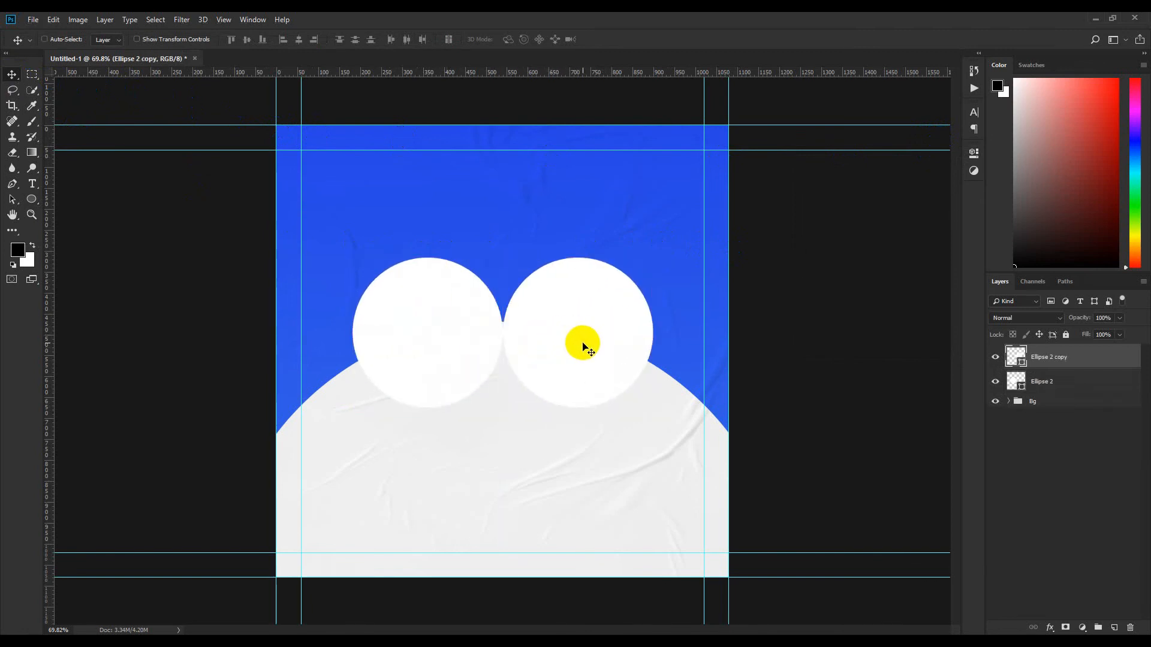
key("alt+shift+bracketleft")
key("ctrl+t")
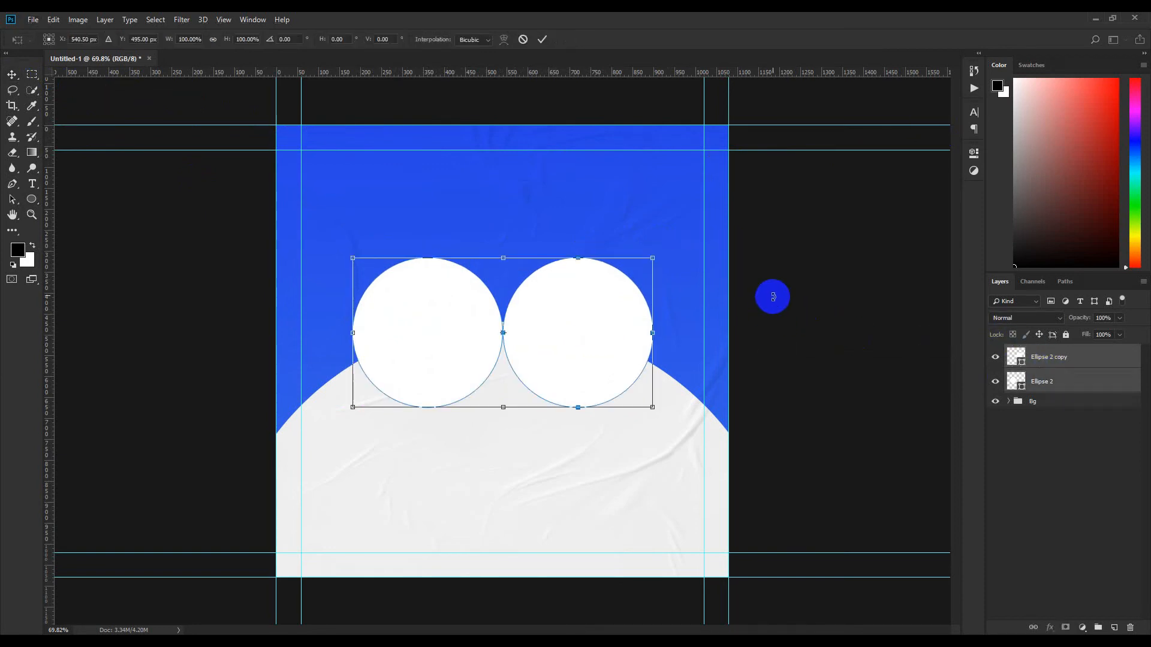
left_click_drag(653, 259, 639, 265, "alt")
left_click(542, 39)
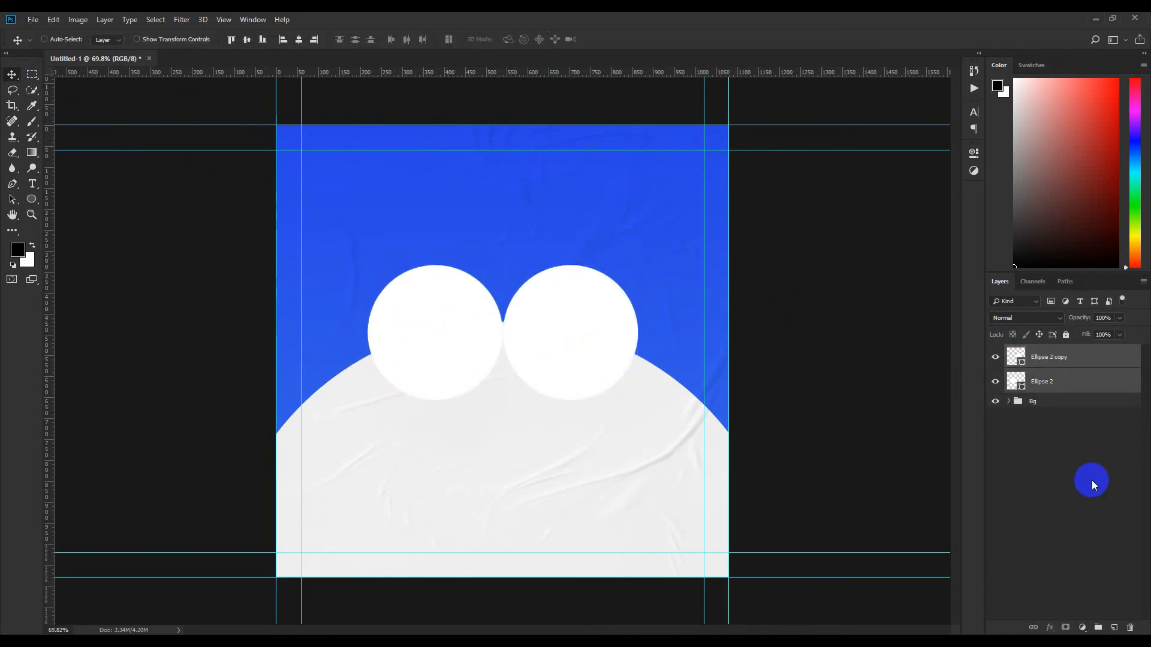
Duplicate one circle and place the copy centred below the other two, overlapping both
left_click(1091, 476)
left_click_drag(570, 358, 505, 431, "alt")
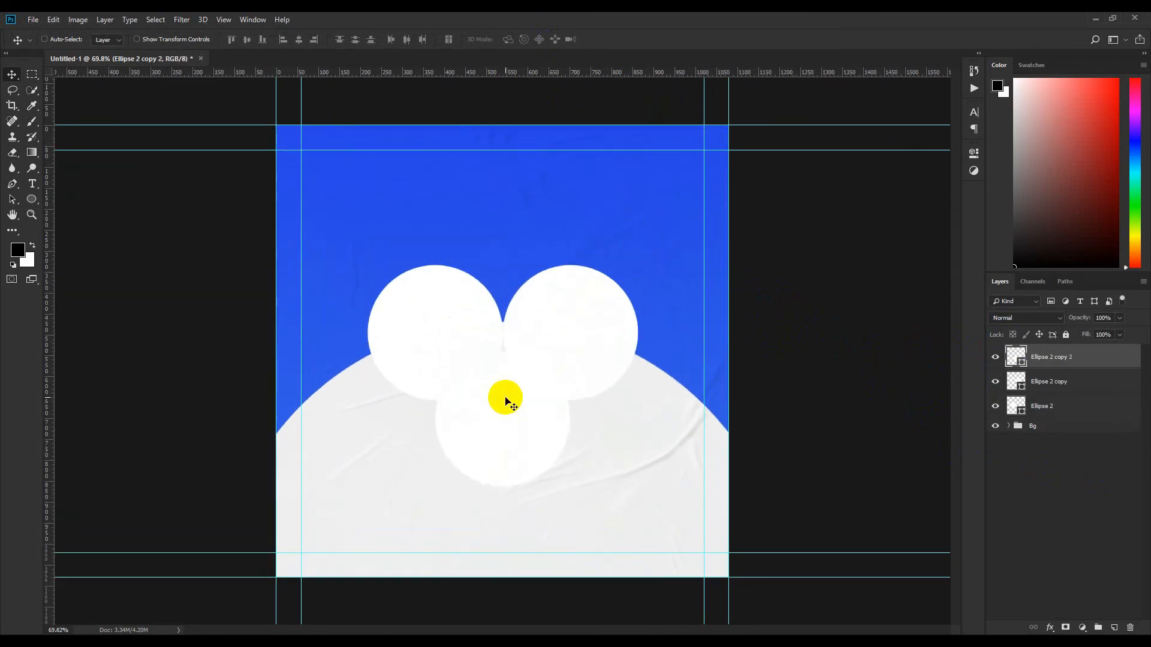
Place the embedded photo CDXfc91WYAAd7mP directly above the Ellipse 2 layer, scaled down and positioned over the upper-left circle
left_click(1076, 494)
scroll(388, 268, "down", 1)
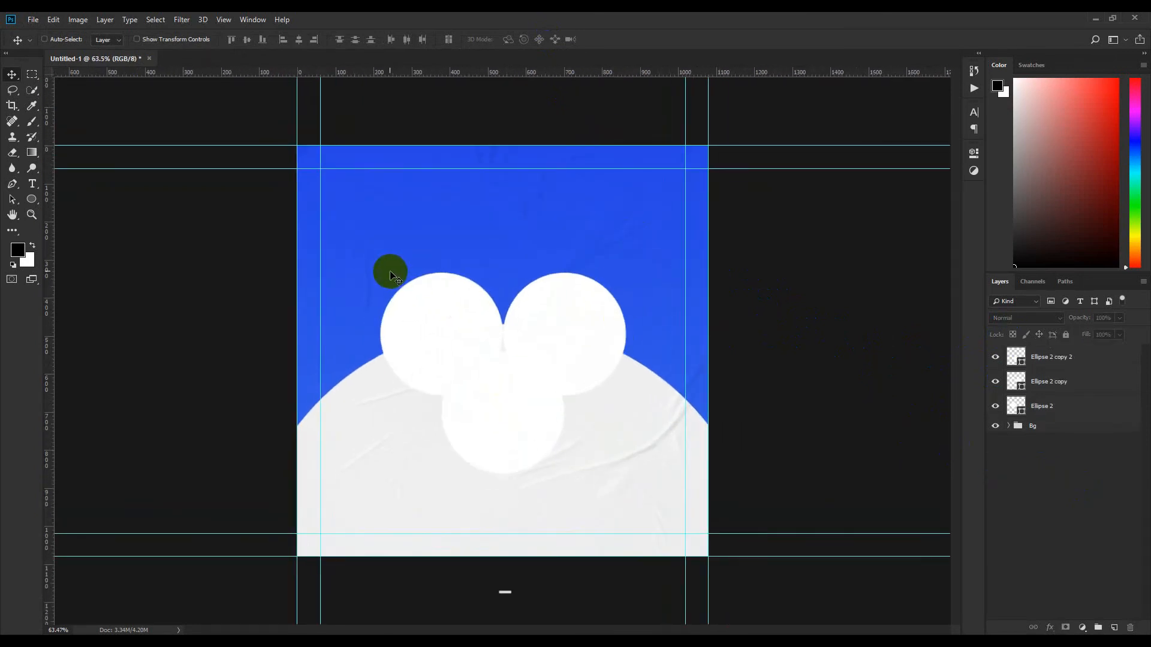
left_click(1048, 405)
left_click(33, 19)
left_click(58, 246)
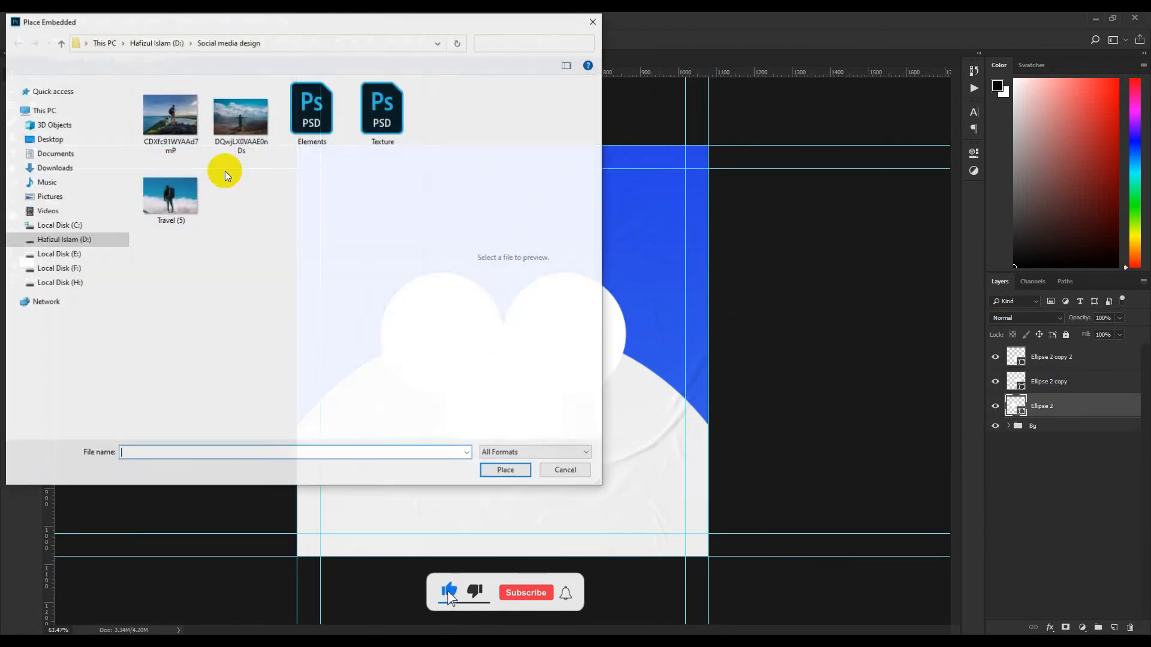
double_click(171, 121)
left_click_drag(508, 265, 456, 253)
left_click_drag(657, 193, 617, 218)
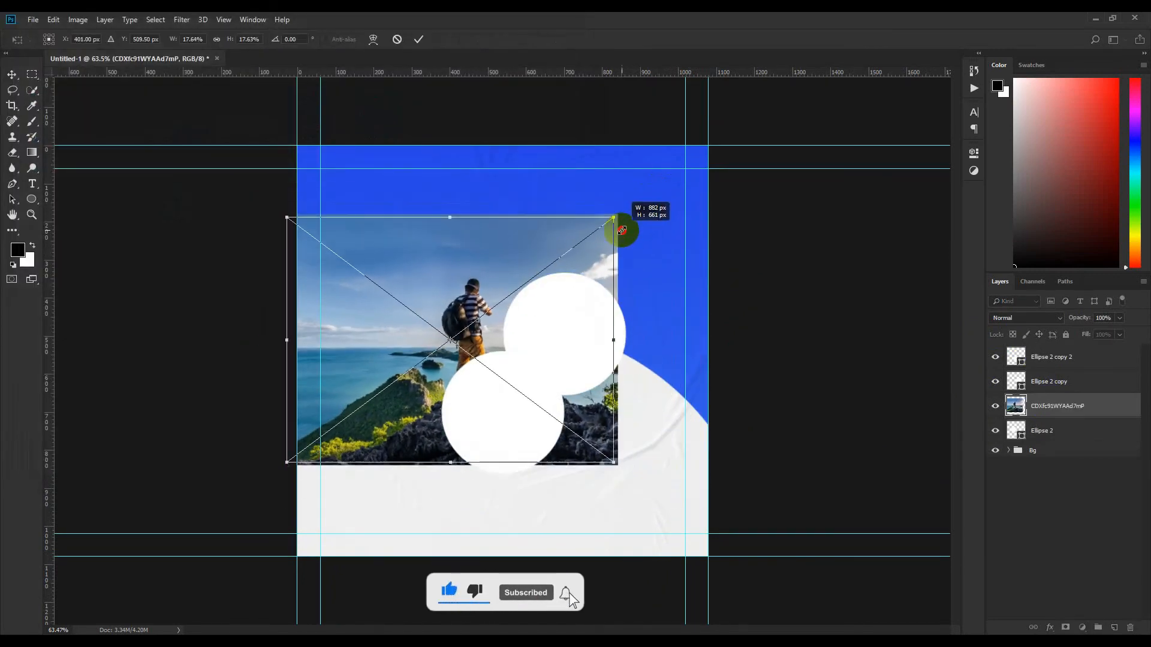
left_click(418, 39)
Clip the CDXfc91WYAAd7mP photo to the upper-left circle and scale it to about 13.3% so the hiker fits inside
left_click(1050, 419, "alt")
left_click_drag(454, 318, 423, 320)
key("ctrl+t")
left_click_drag(583, 220, 554, 256)
left_click_drag(449, 305, 446, 298)
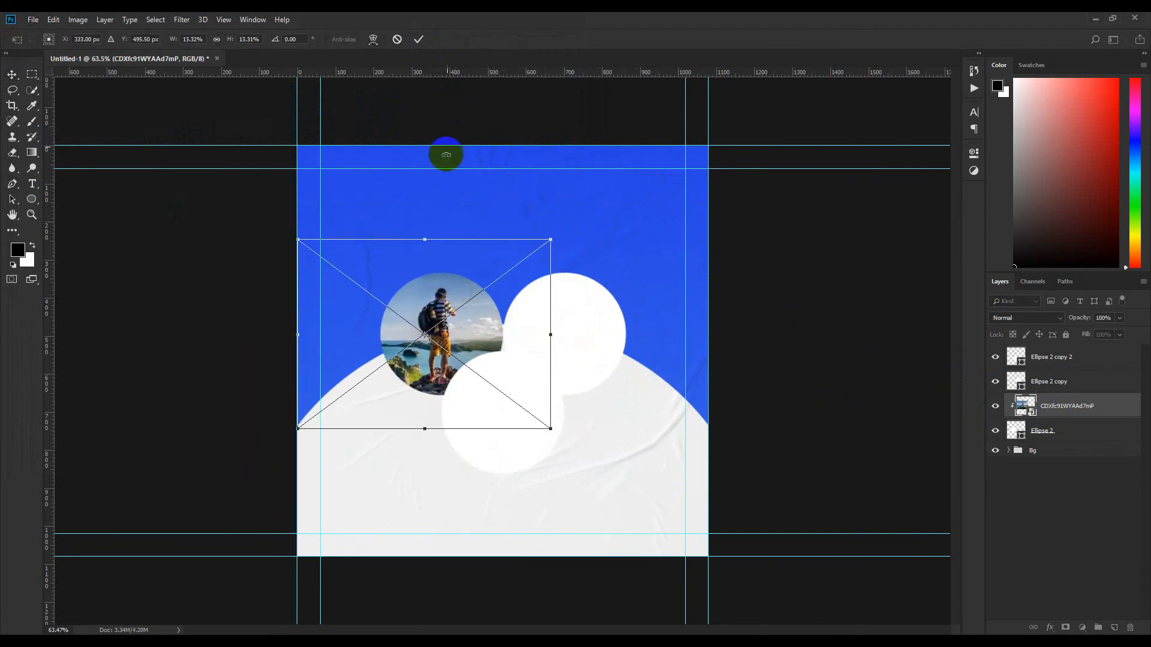
left_click(419, 39)
Place the embedded photo DQwjLX0VAAE0nDs above Ellipse 2 copy, scaled to about 11% over the upper-right circle
left_click(1034, 389)
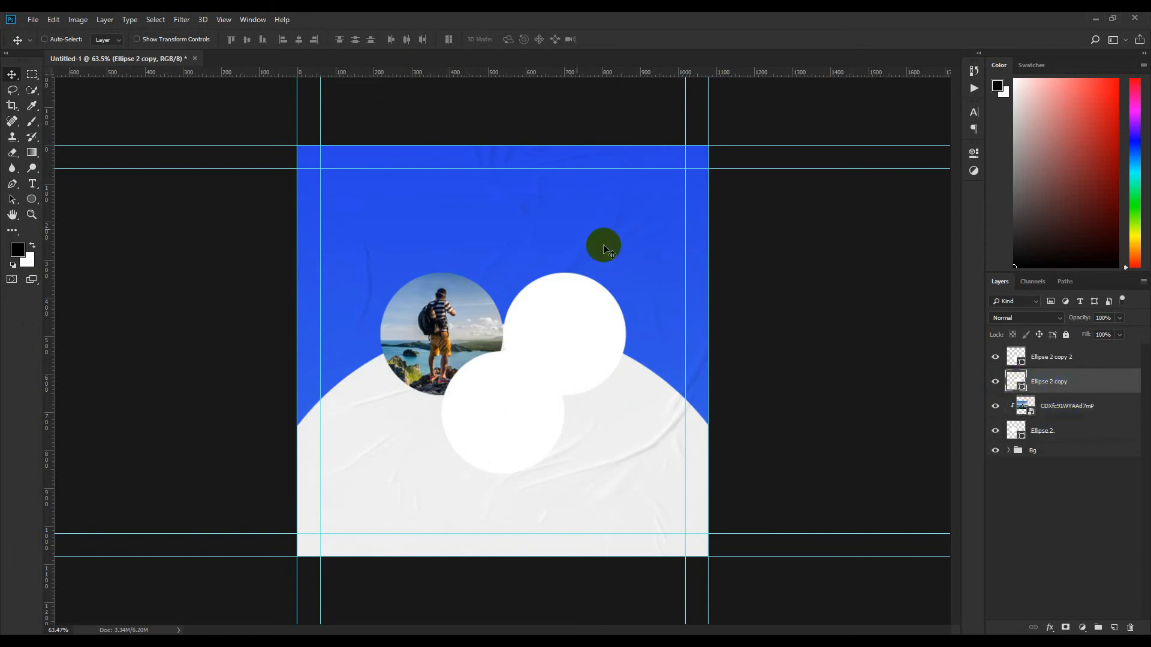
left_click(33, 19)
left_click(51, 244)
double_click(239, 123)
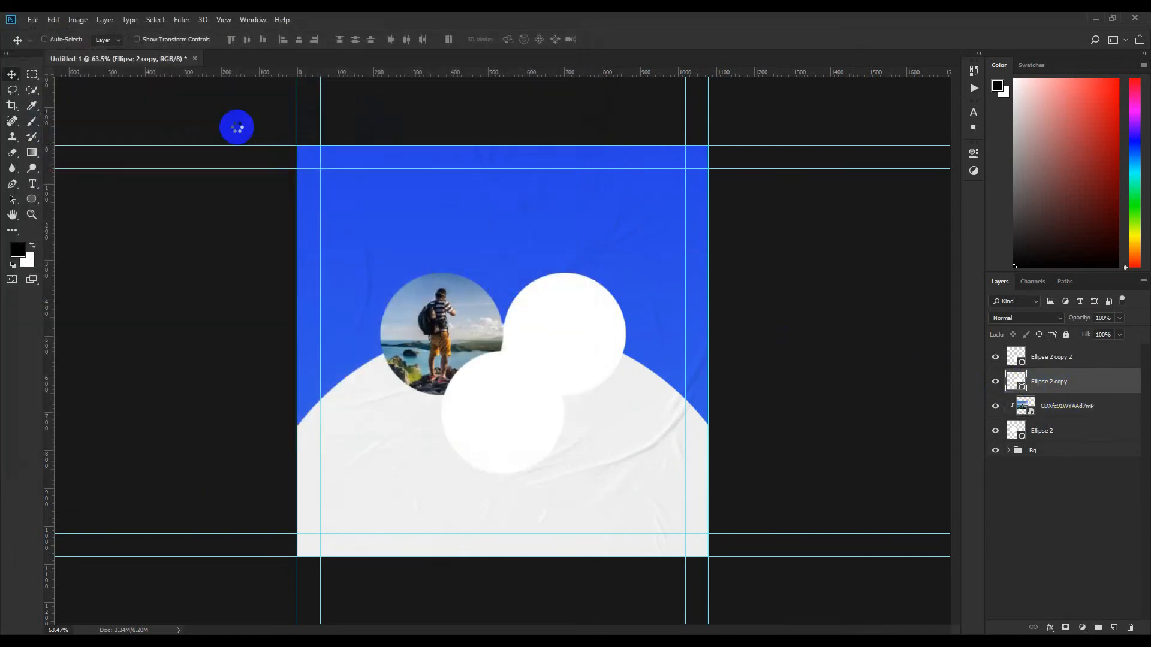
left_click_drag(708, 213, 669, 256)
left_click(419, 39)
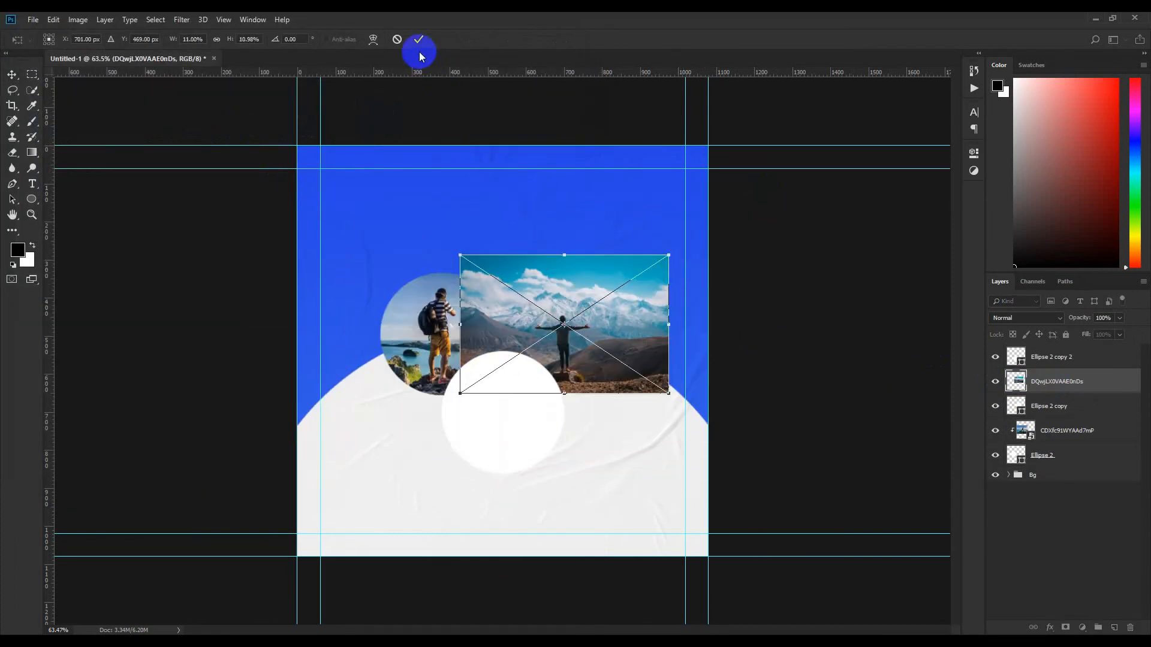
Clip the DQwjLX0VAAE0nDs photo to the upper-right circle, enlarge it to about 12.6% and reposition it to fill the shape
left_click(1067, 391, "alt")
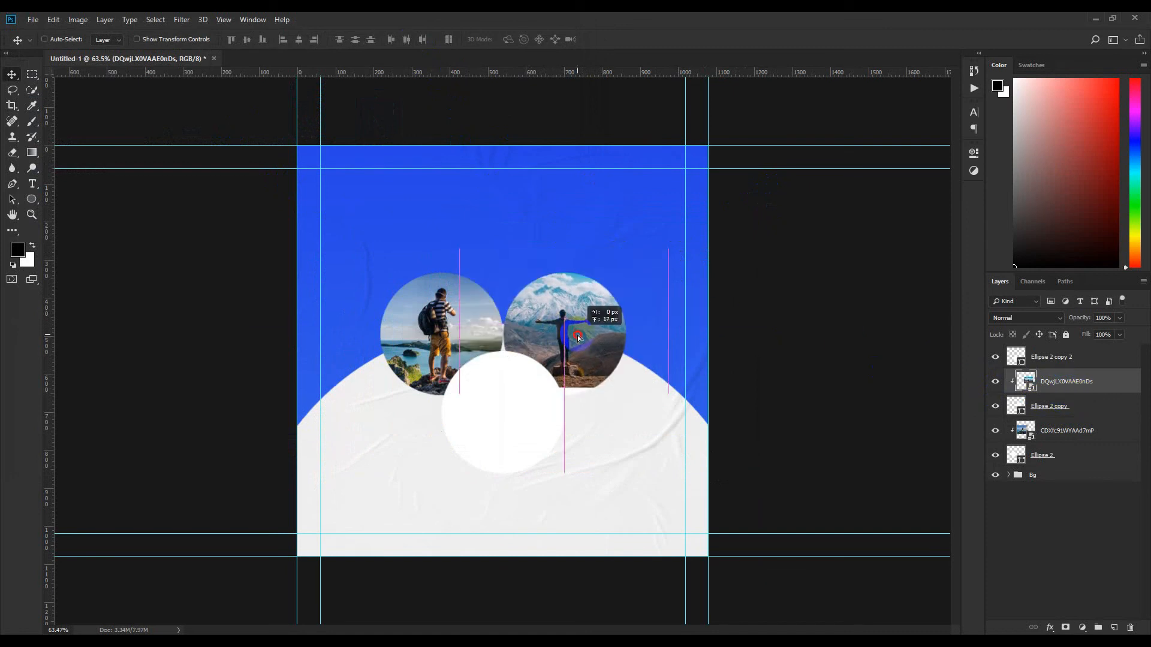
key("ctrl+t")
left_click_drag(674, 254, 675, 252)
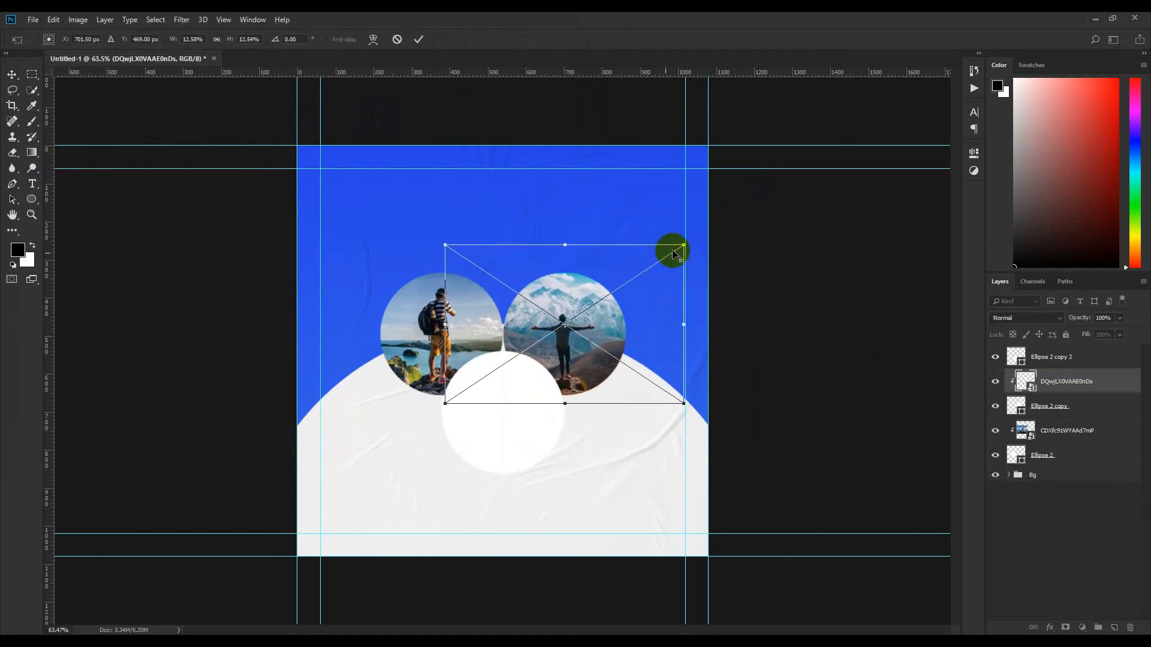
left_click(418, 38)
left_click_drag(586, 351, 590, 351)
Fine-tune the scale and position of the clipped CDXfc91WYAAd7mP photo within the upper-left circle
left_click(1066, 430)
key("ctrl+t")
left_click_drag(545, 242, 542, 260)
left_click_drag(470, 342, 474, 341)
left_click(427, 41)
left_click(1063, 506)
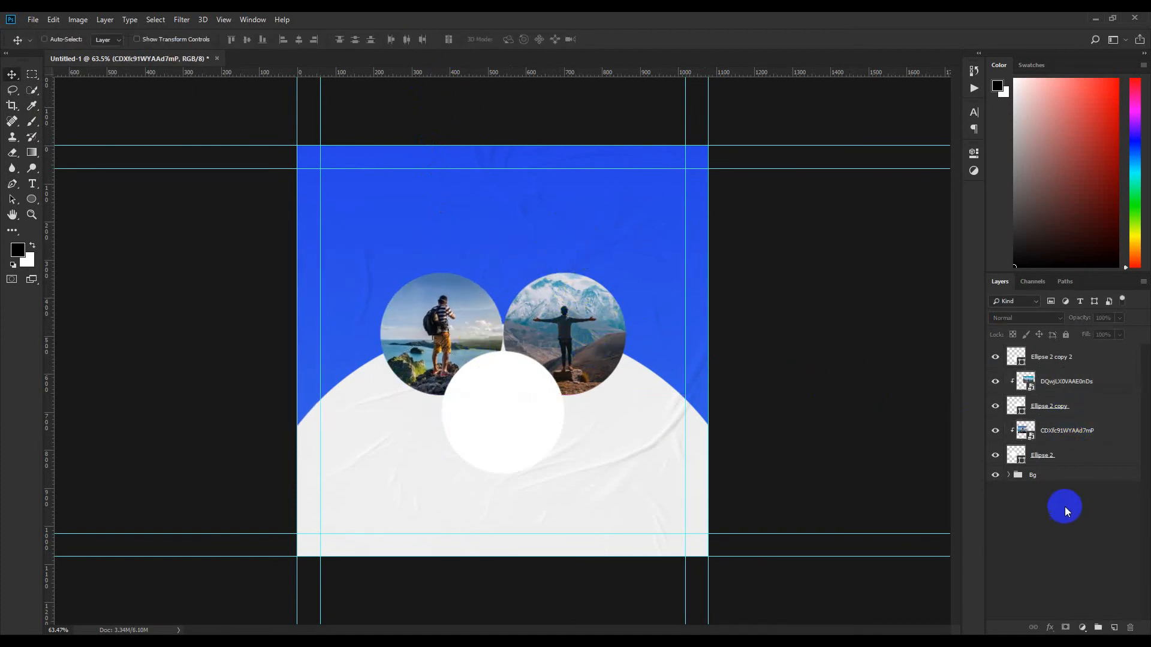
Place the embedded photo Travel (5) above Ellipse 2 copy 2, scaled to about 2.37% over the lower circle
left_click(165, 105)
left_click(33, 19)
left_click(66, 246)
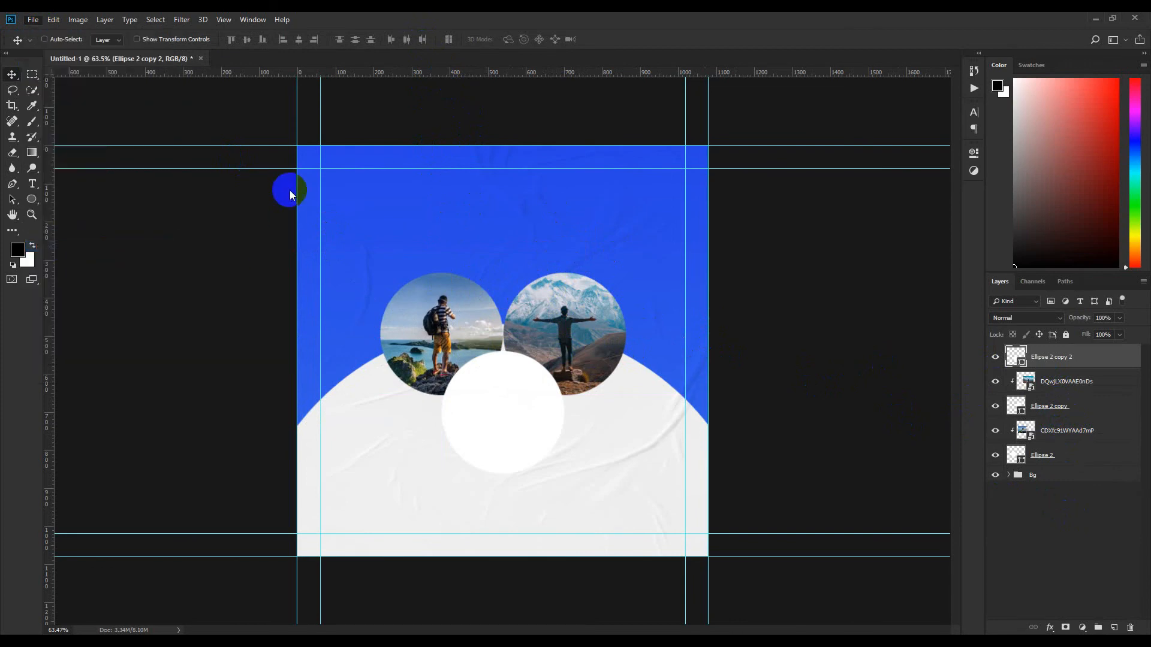
double_click(173, 191)
left_click_drag(709, 216, 592, 293)
left_click_drag(521, 311, 520, 374)
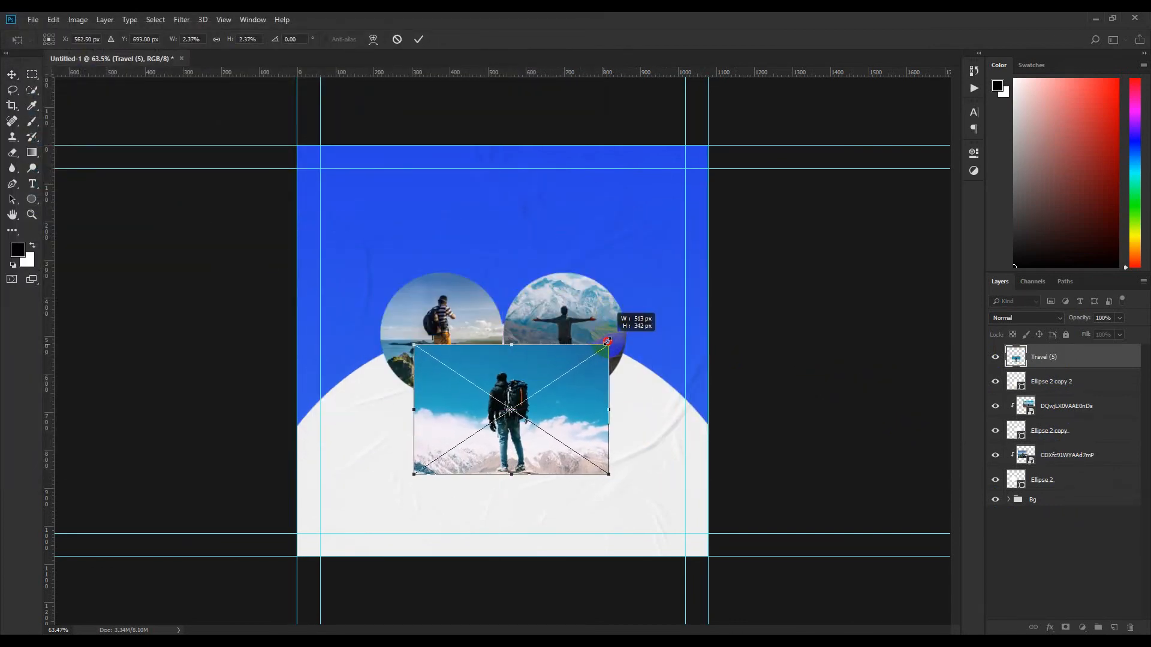
left_click(418, 39)
Clip the Travel (5) photo to the lower circle, centre the hiker and scale the photo to about 2.31%
left_click(1053, 372, "alt")
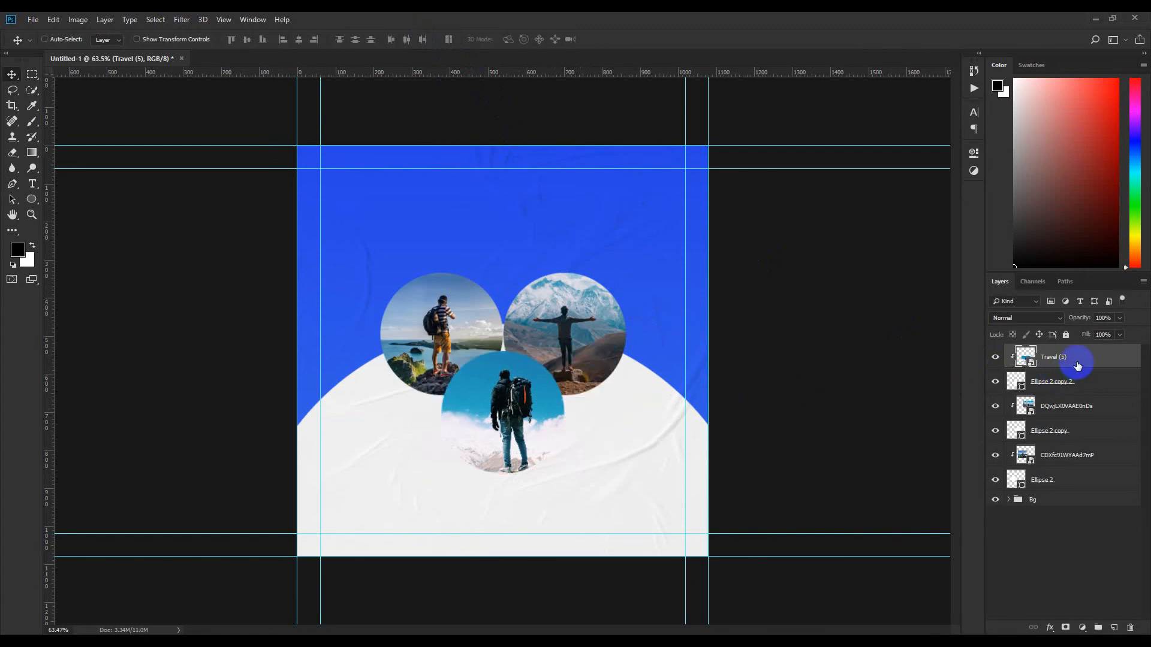
left_click_drag(520, 406, 510, 405)
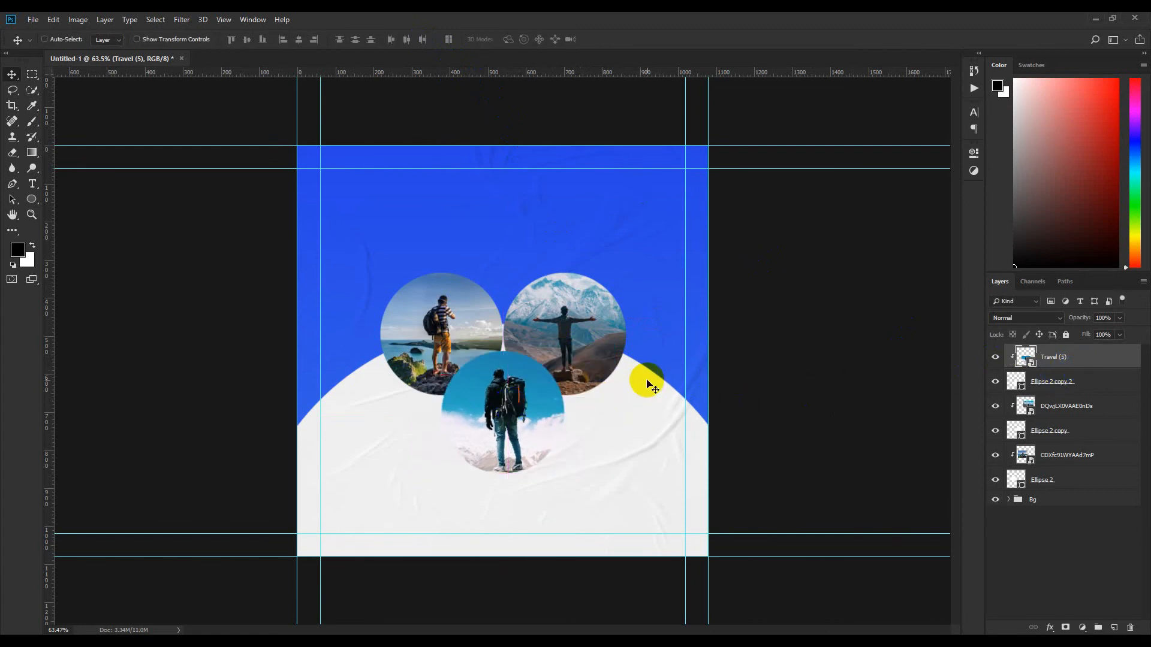
key("ctrl+t")
left_click_drag(610, 340, 601, 346)
left_click_drag(406, 345, 412, 349)
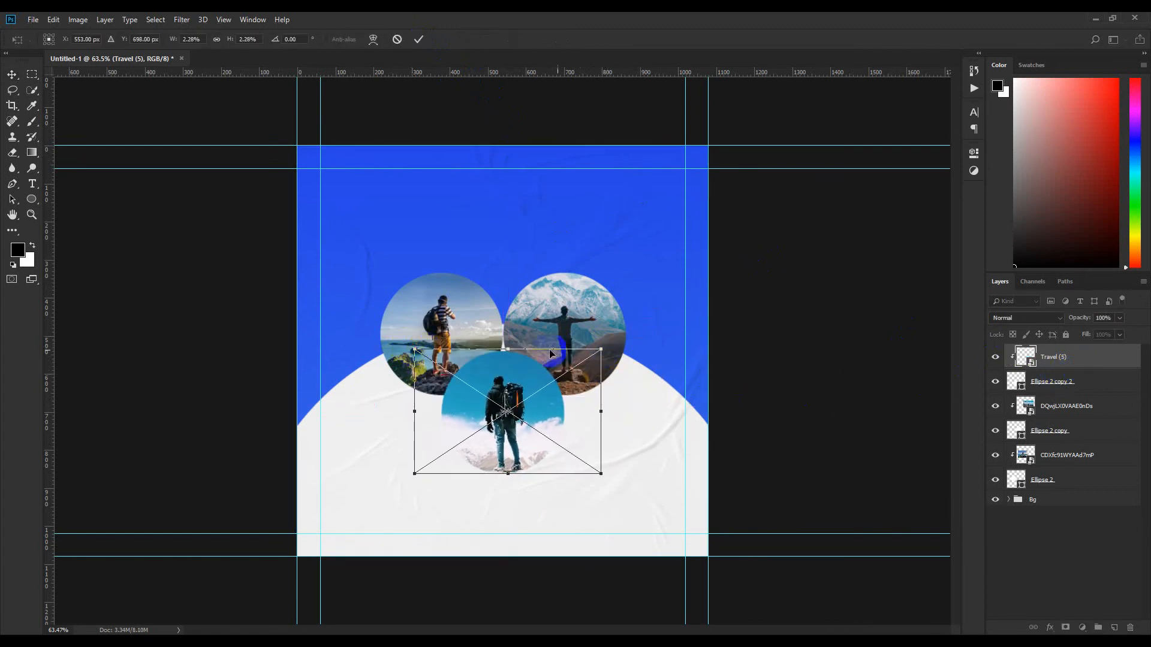
left_click_drag(603, 347, 603, 348)
left_click_drag(422, 346, 420, 345)
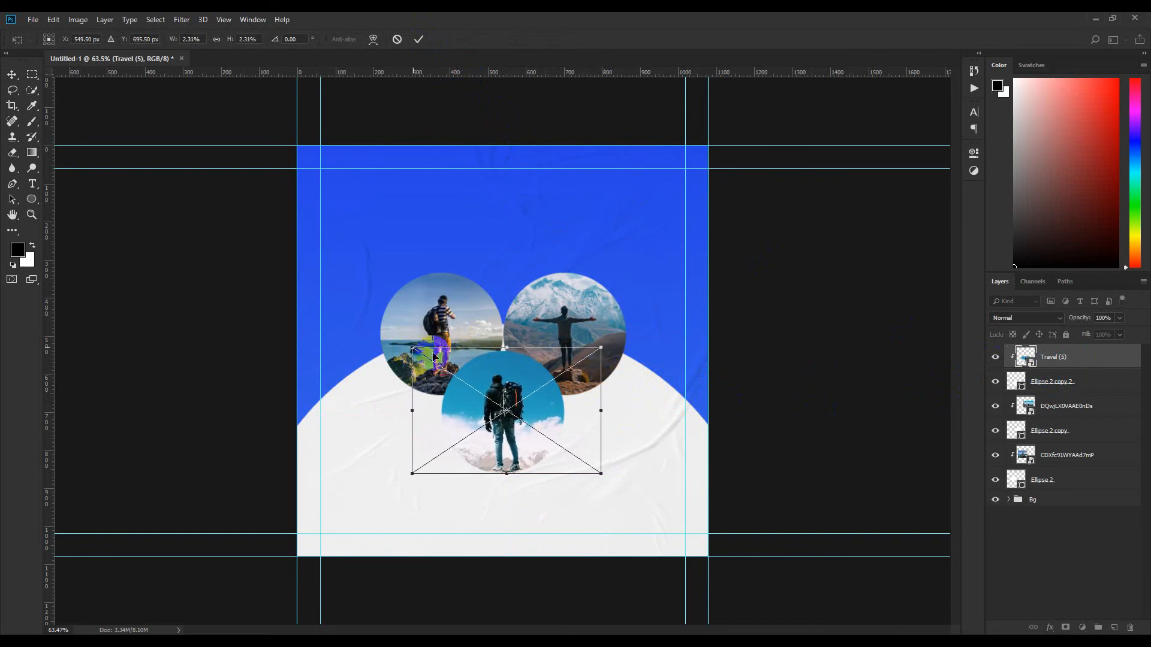
left_click(417, 42)
Add a white 20 px outside Stroke layer style to the upper-left circle, Ellipse 2
double_click(1102, 480)
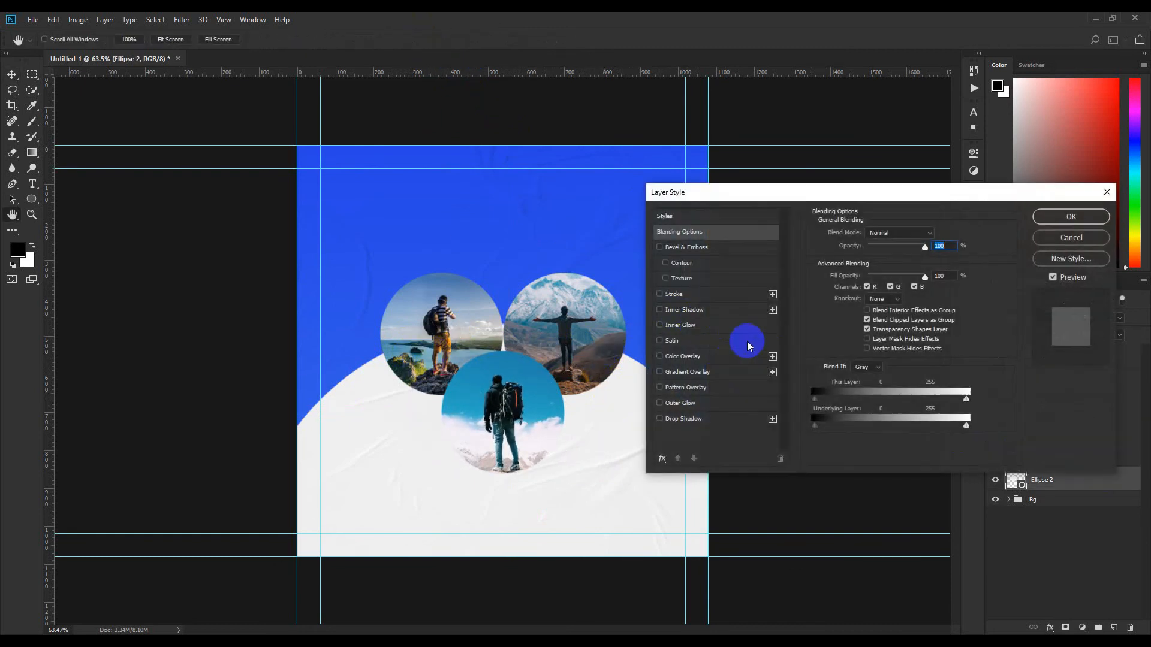
left_click(674, 295)
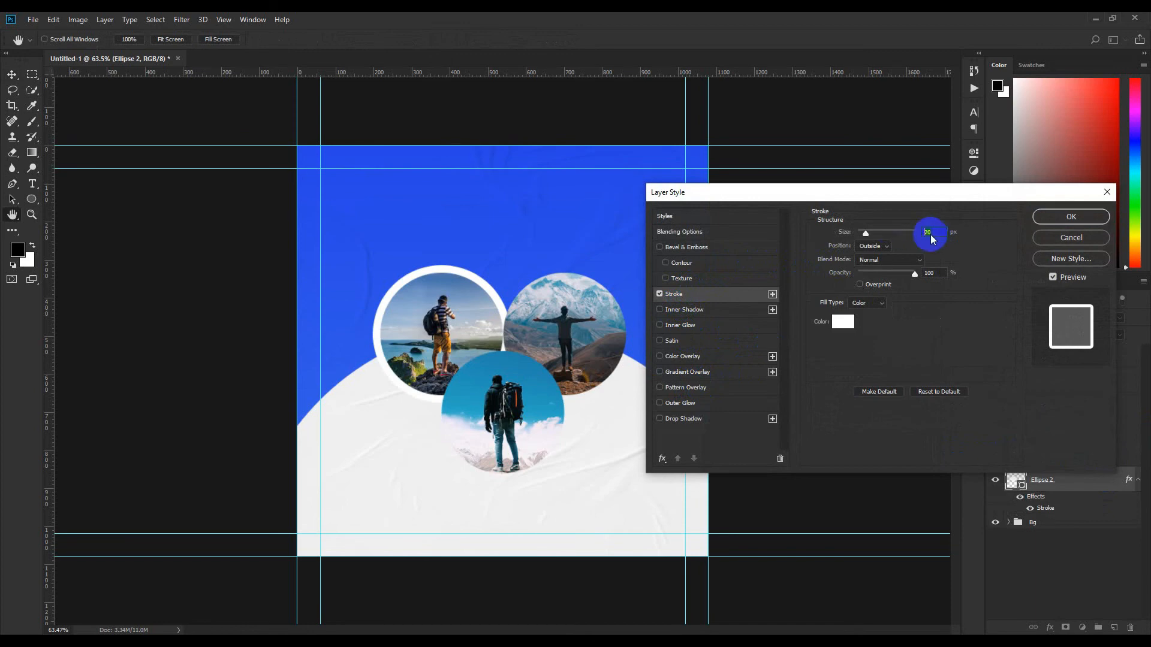
left_click(1071, 216)
Apply the same white outside Stroke layer style to the upper-right and lower circles
double_click(1120, 431)
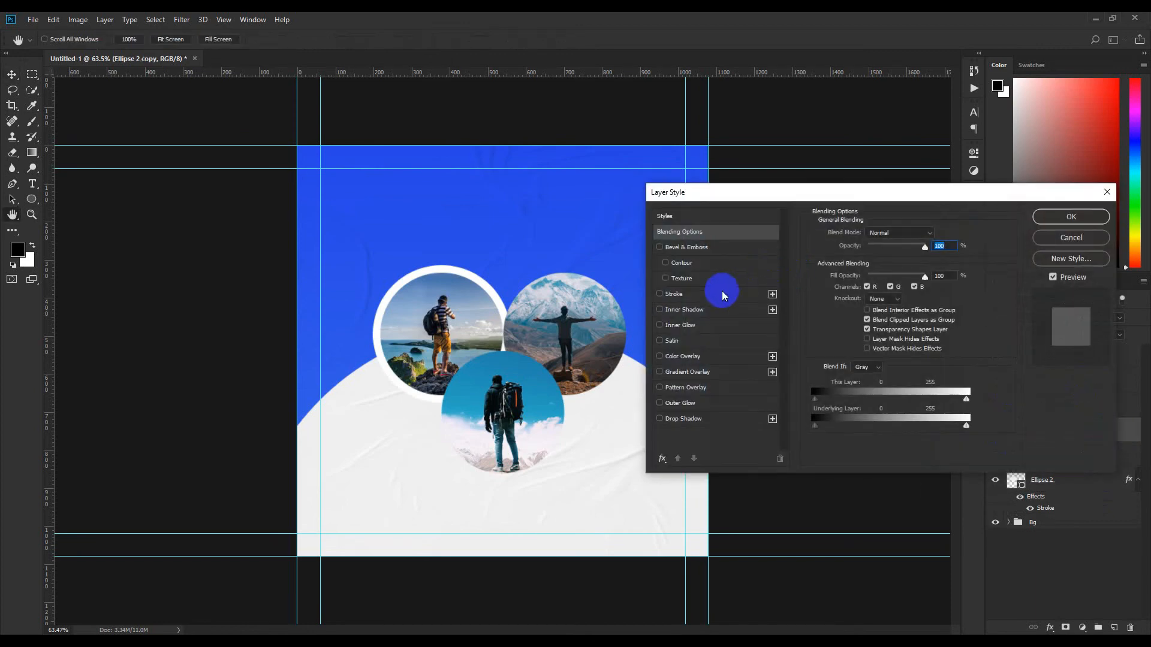
left_click(722, 290)
left_click(1071, 216)
left_click(1112, 380)
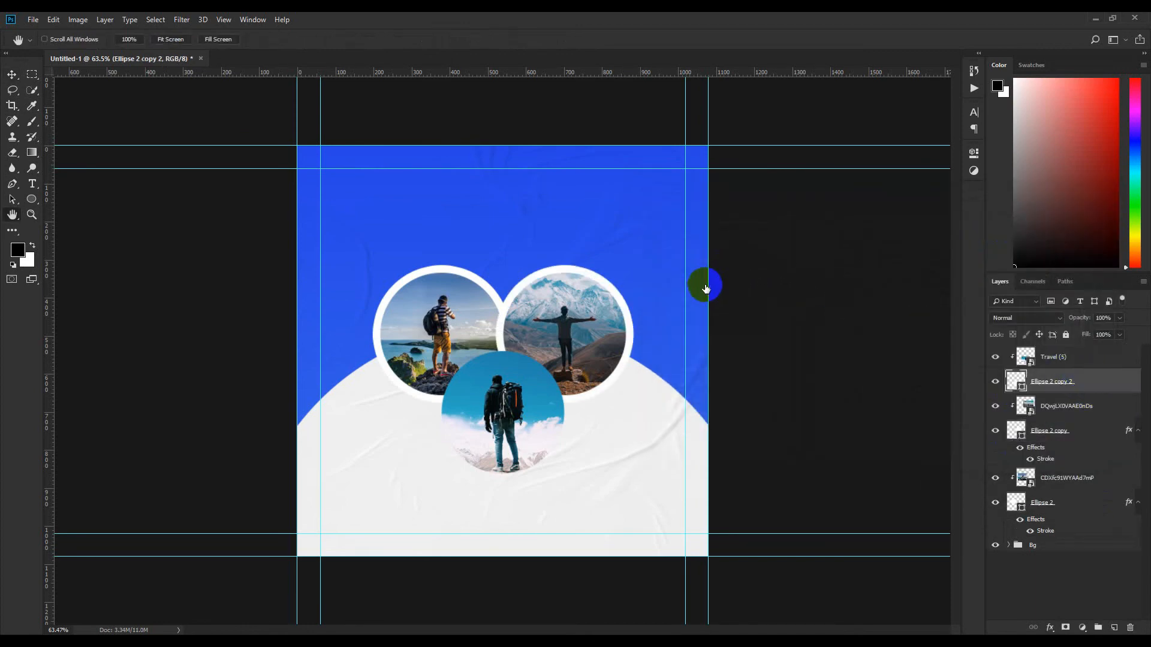
left_click(675, 294)
left_click(1049, 217)
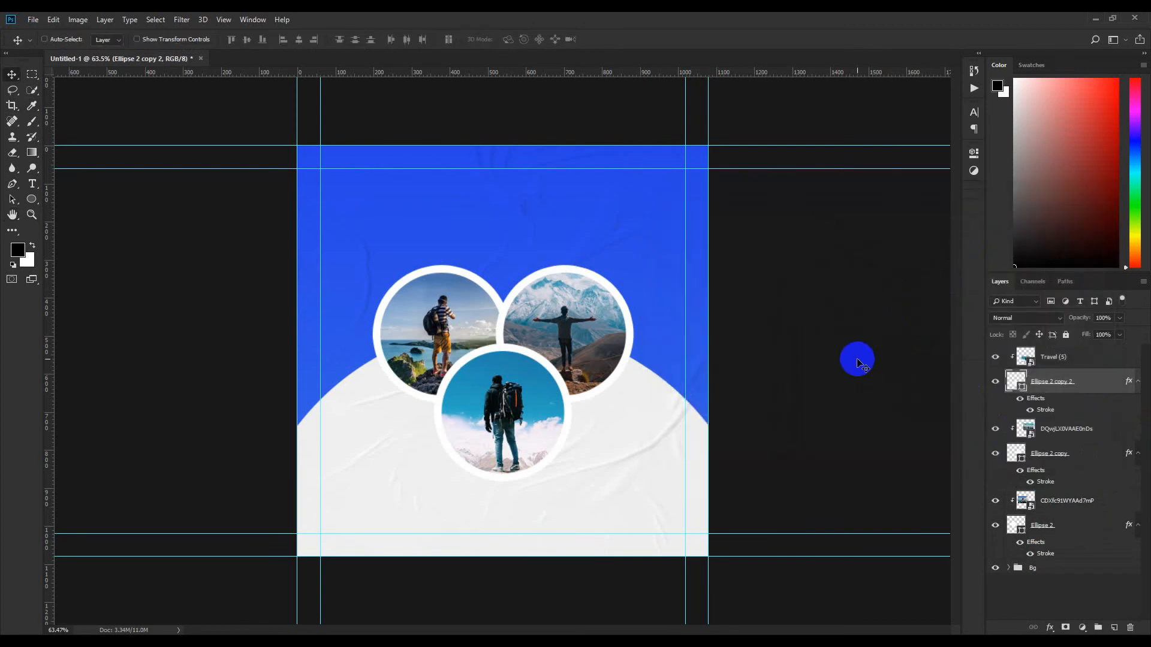
Group the three circles and their clipped photos into a group named Image
left_click(1095, 358)
left_click(1090, 528, "shift")
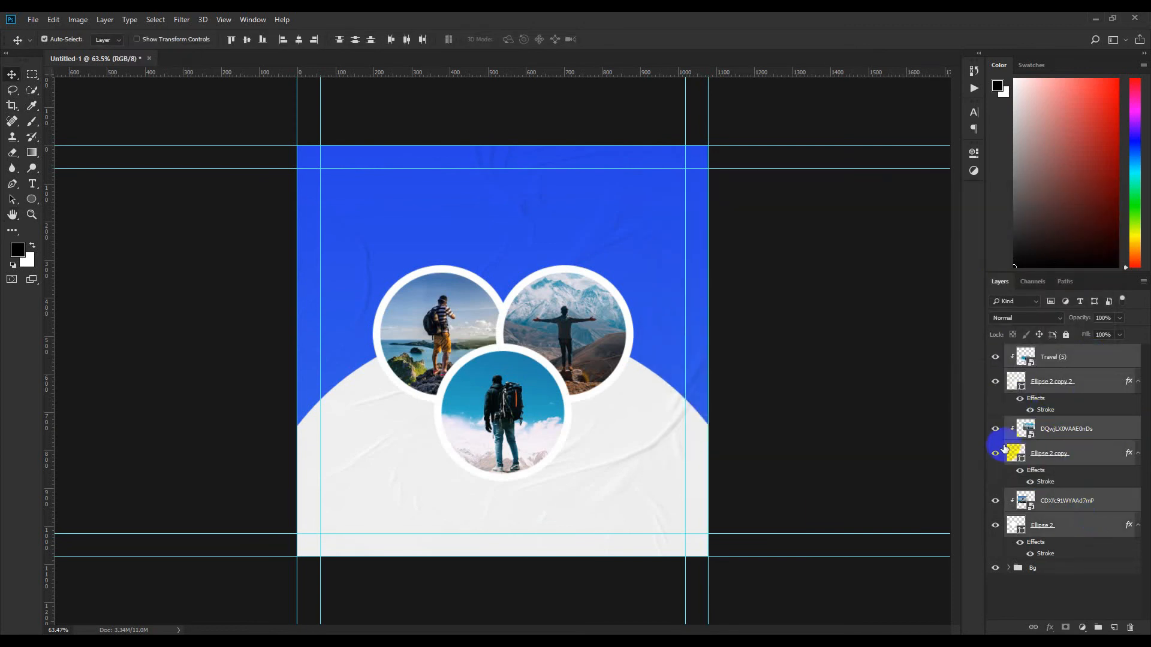
key("ctrl+g")
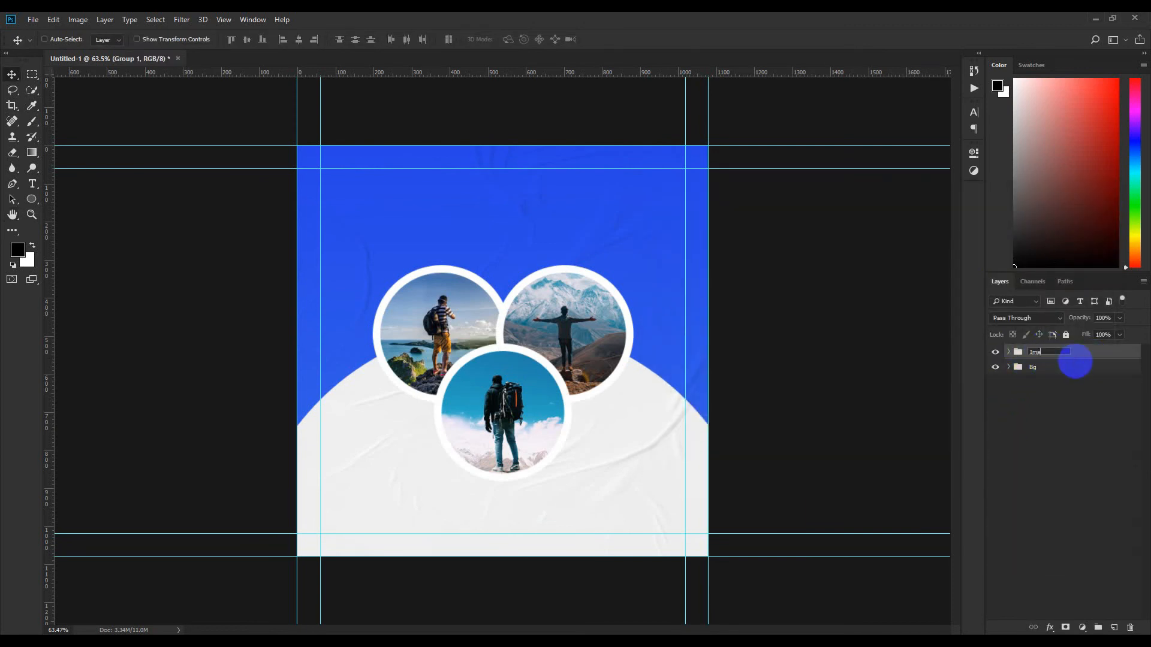
Scale the Image group up from its centre to about 107%
key("ctrl+t")
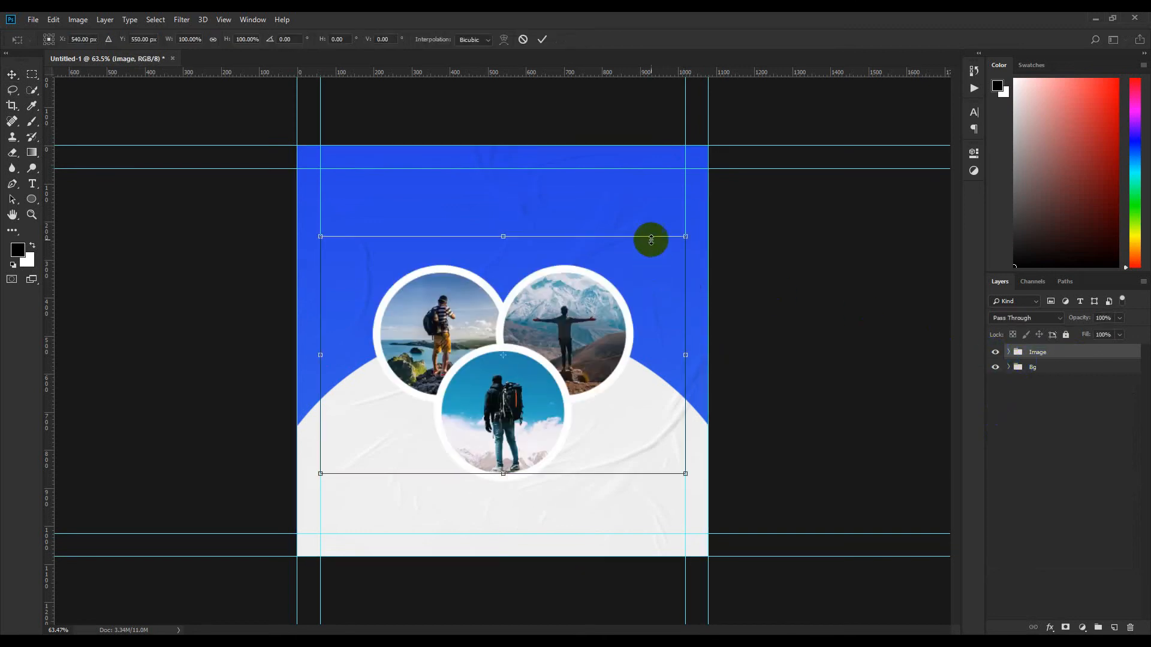
left_click_drag(686, 237, 698, 227)
key("Return")
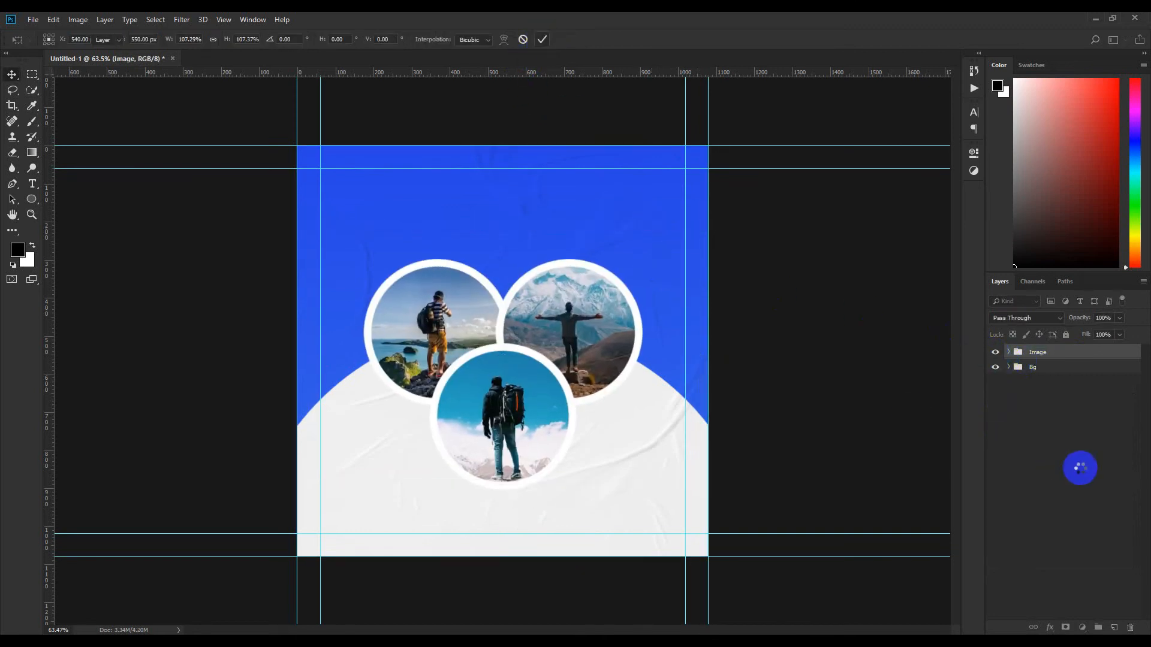
Centre the Image group horizontally on the canvas
left_click(1079, 467)
left_click(1055, 355)
key("ctrl+a")
left_click(299, 40)
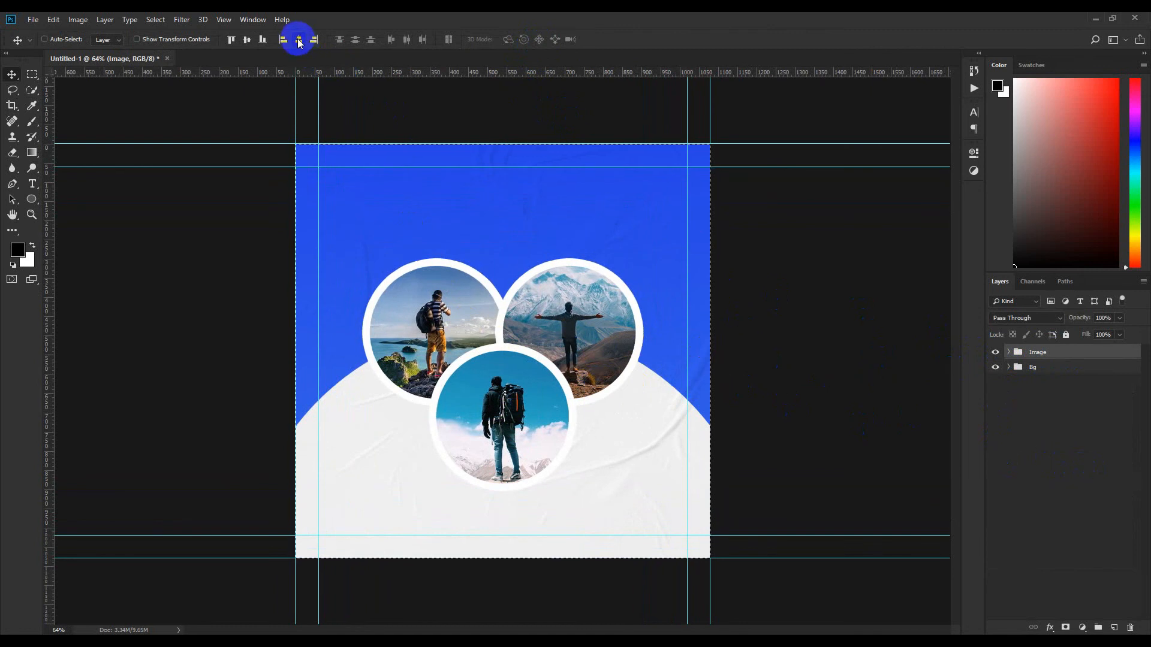
key("ctrl+d")
scroll(521, 352, "down", 5)
scroll(521, 353, "up", 4)
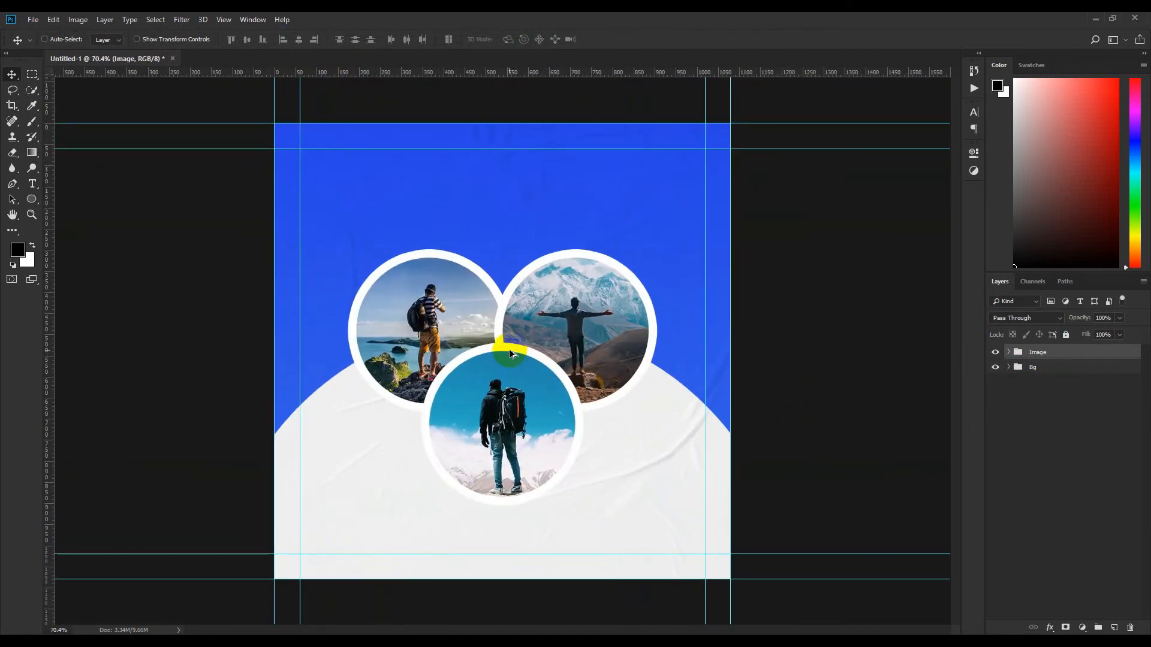
Scale the lower circle and its Travel (5) photo down slightly, then collapse the Image group
left_click(1008, 352)
left_click(1045, 378)
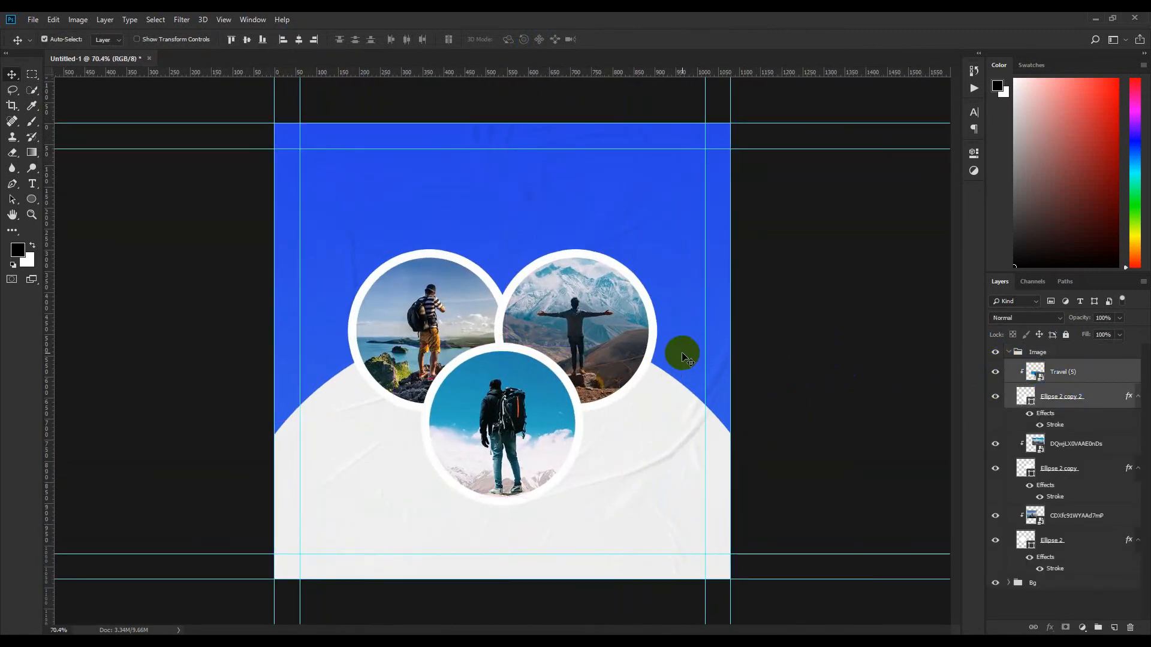
key("ctrl+t")
left_click_drag(618, 495, 610, 490)
left_click_drag(393, 492, 400, 487)
left_click(538, 38)
scroll(487, 321, "down", 2)
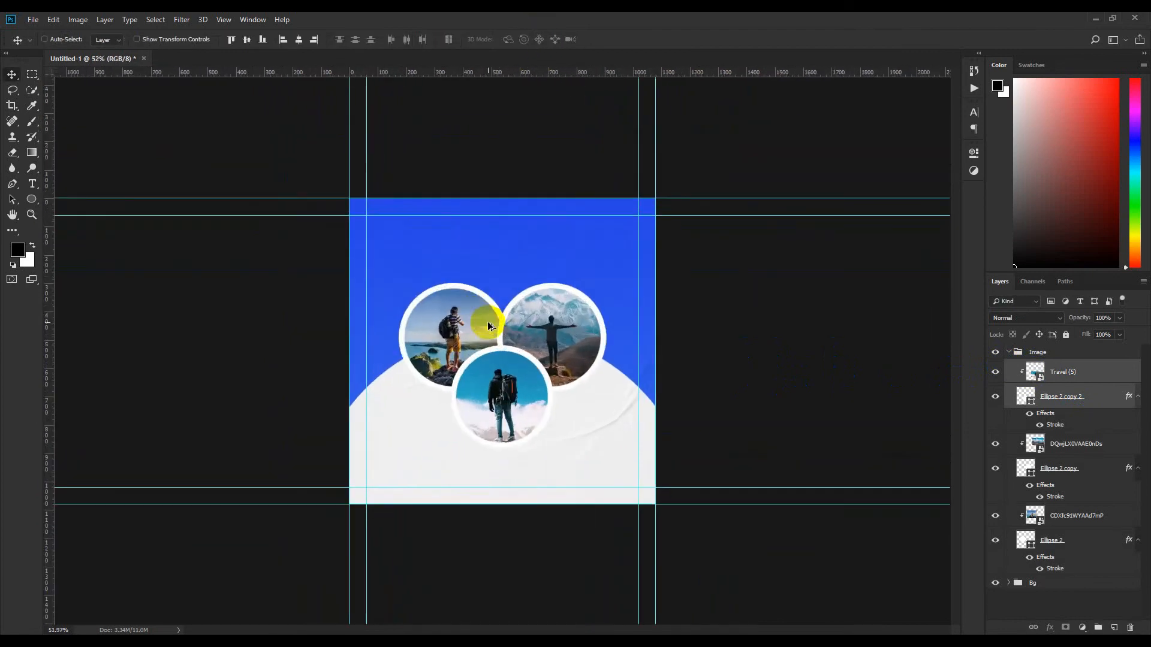
scroll(488, 321, "up", 1)
left_click(1009, 353)
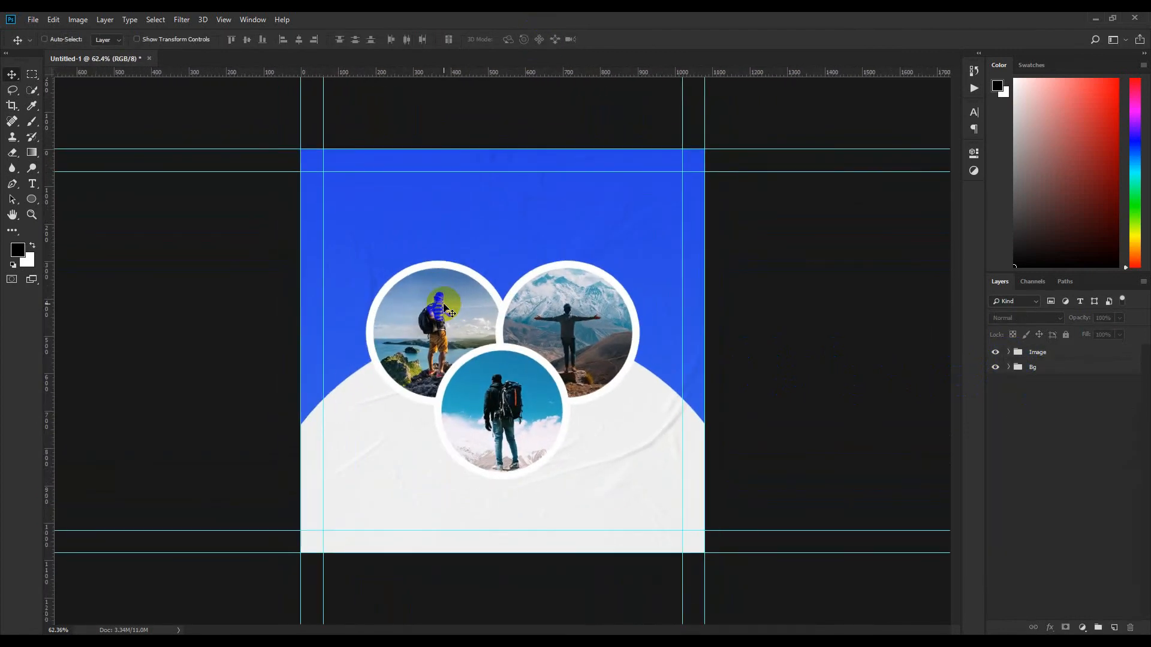
Add the centred two-line headline EXPLORE / THE WHOLE WORLD in Montserrat Bold on the blue area above the photos
scroll(521, 174, "up", 3)
scroll(500, 182, "down", 2)
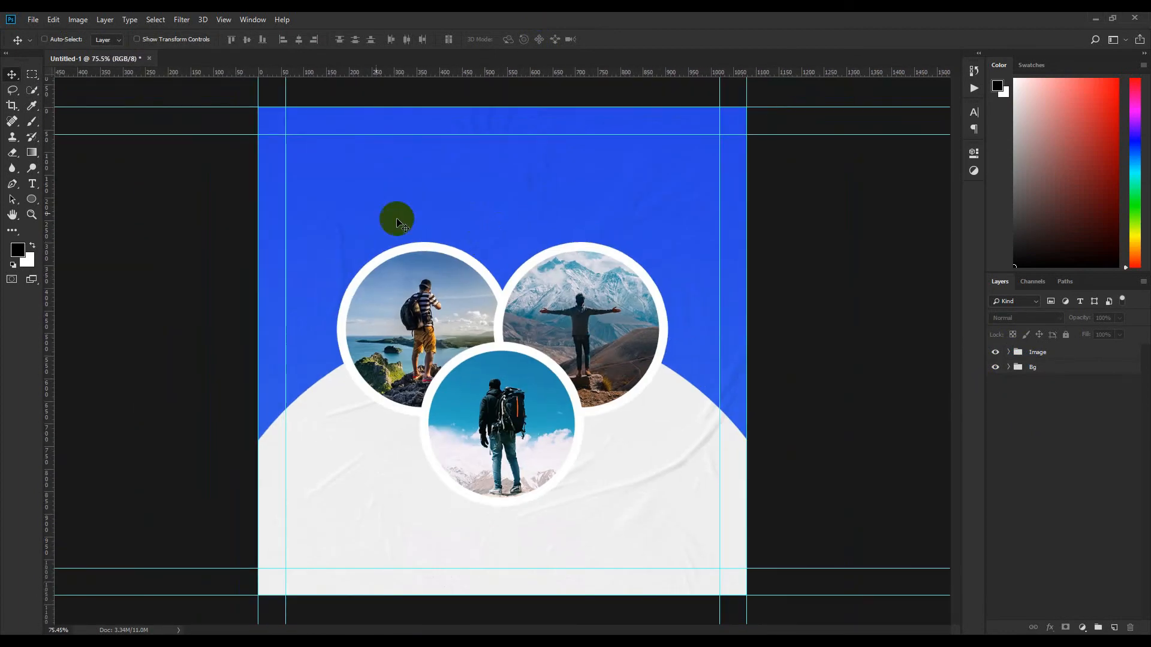
left_click(451, 172)
type("EX")
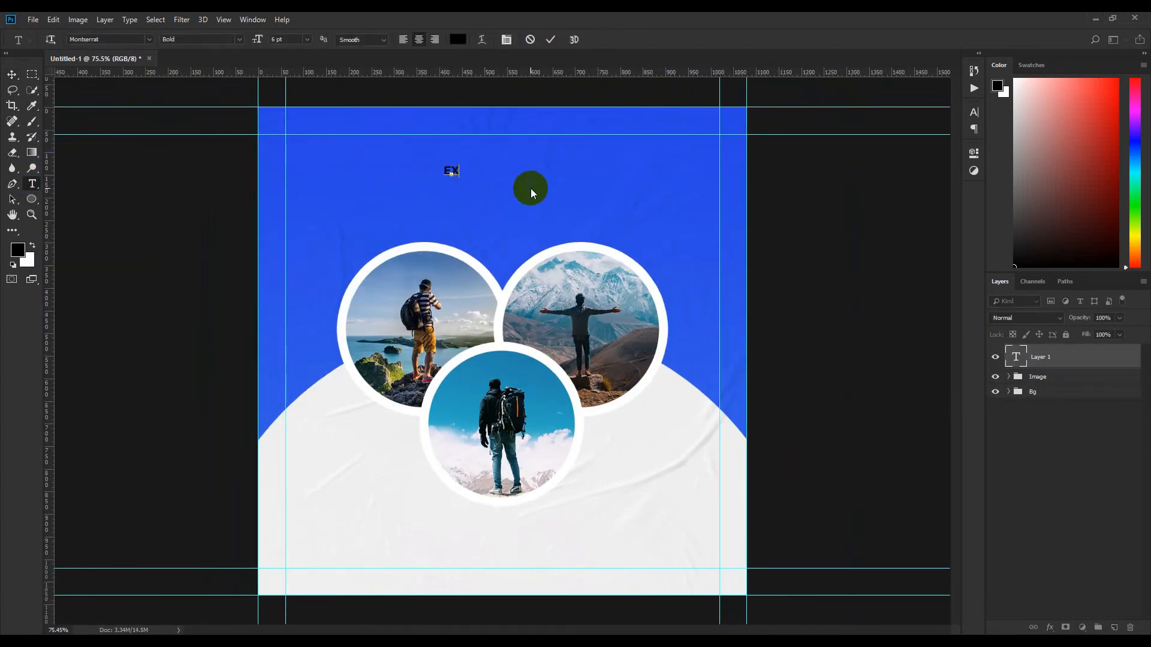
type("PLORE")
key("Return")
type("THE WHOLE W")
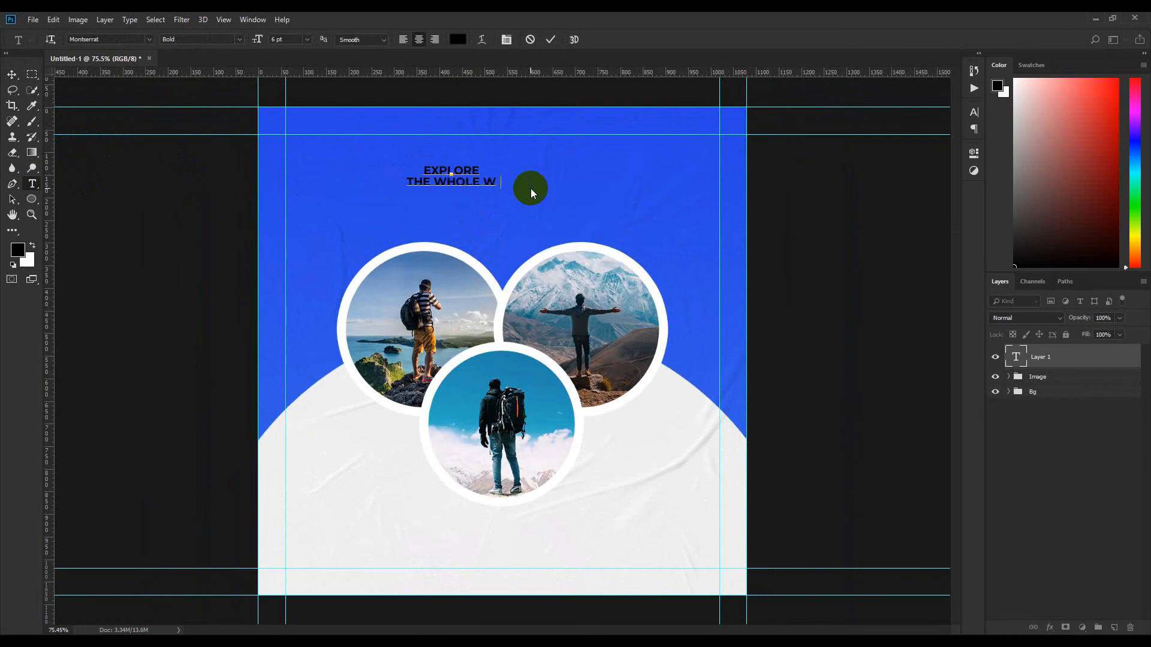
type("ORLD")
Set the font size of the whole headline to 16 pt
key("ctrl+a")
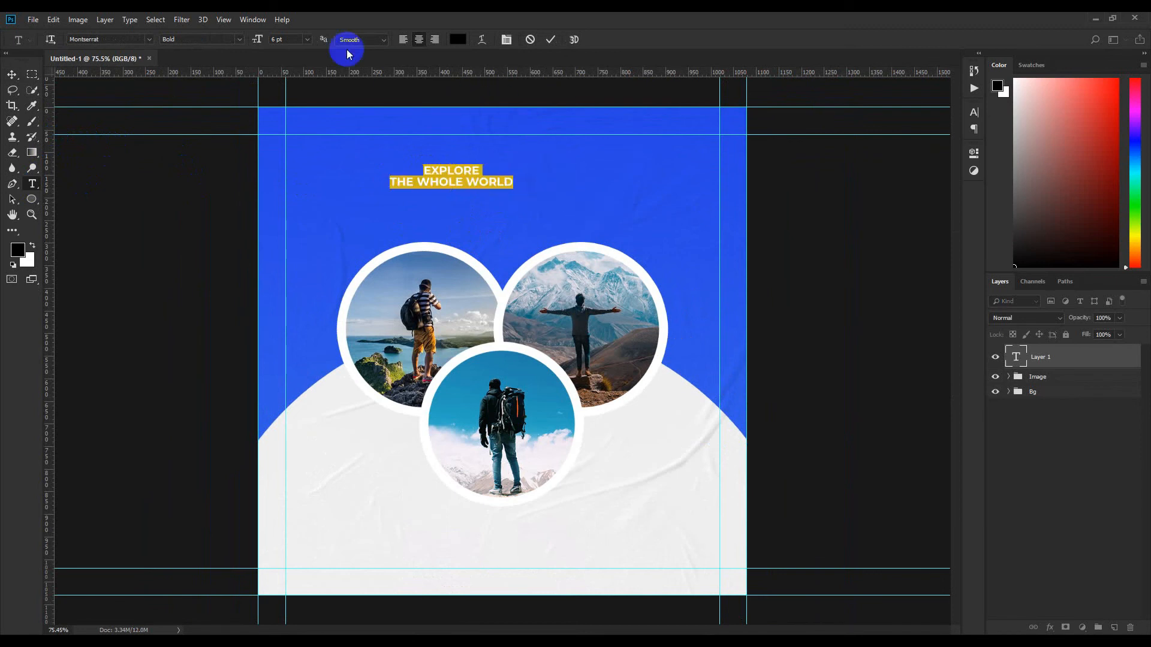
type("16")
key("Return")
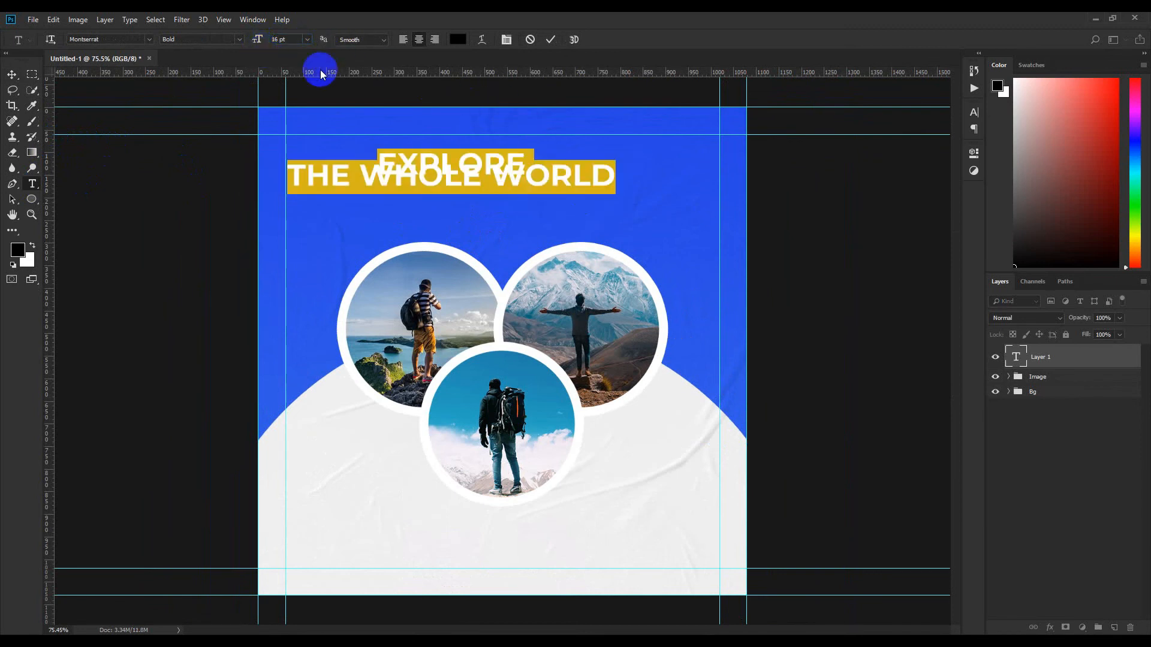
Set the leading of the two-line headline to 16 pt and apply the text edit
left_click(973, 118)
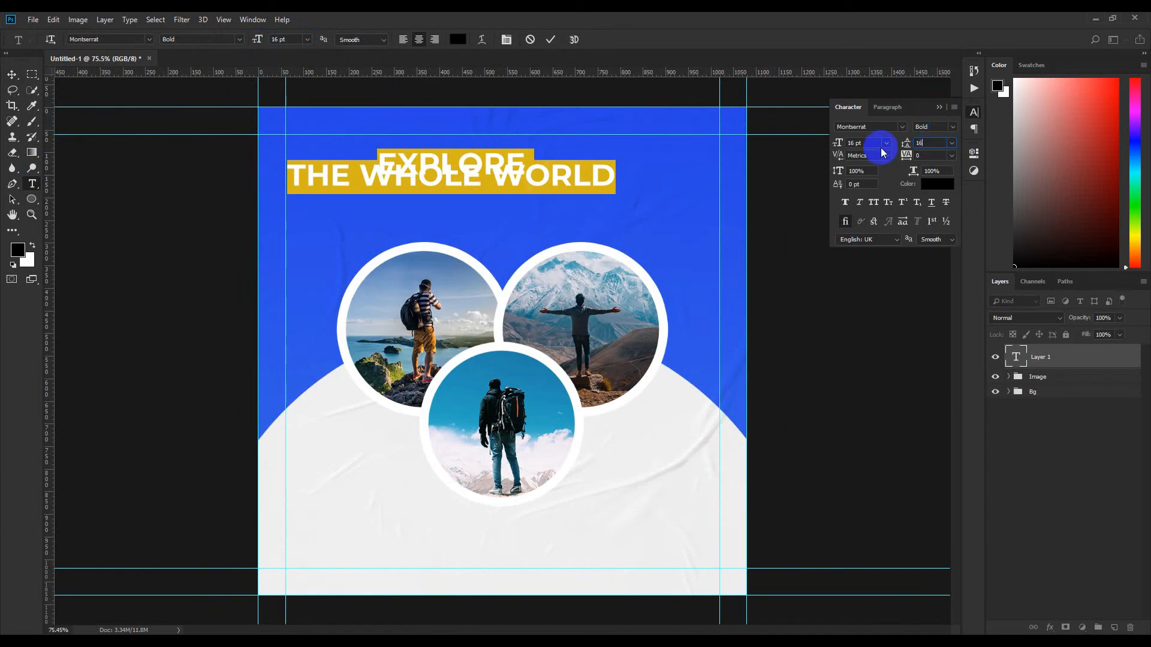
key("Return")
left_click(939, 107)
left_click(550, 40)
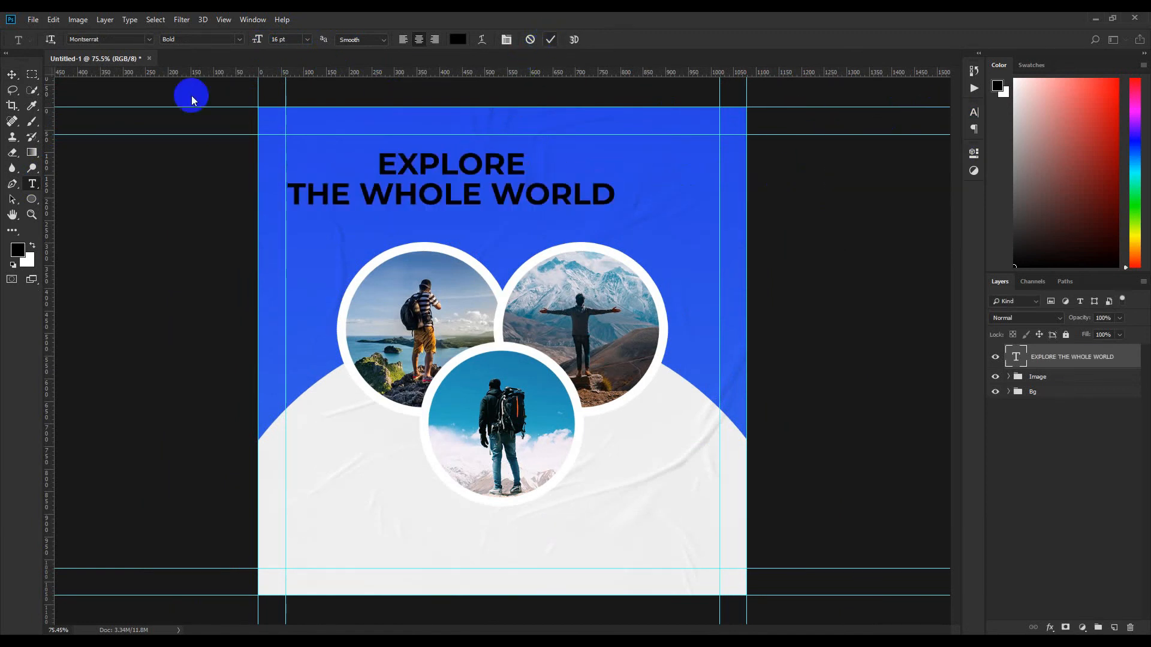
Centre the EXPLORE THE WHOLE WORLD headline horizontally on the canvas
left_click(12, 74)
left_click_drag(454, 199, 501, 199)
key("ctrl+a")
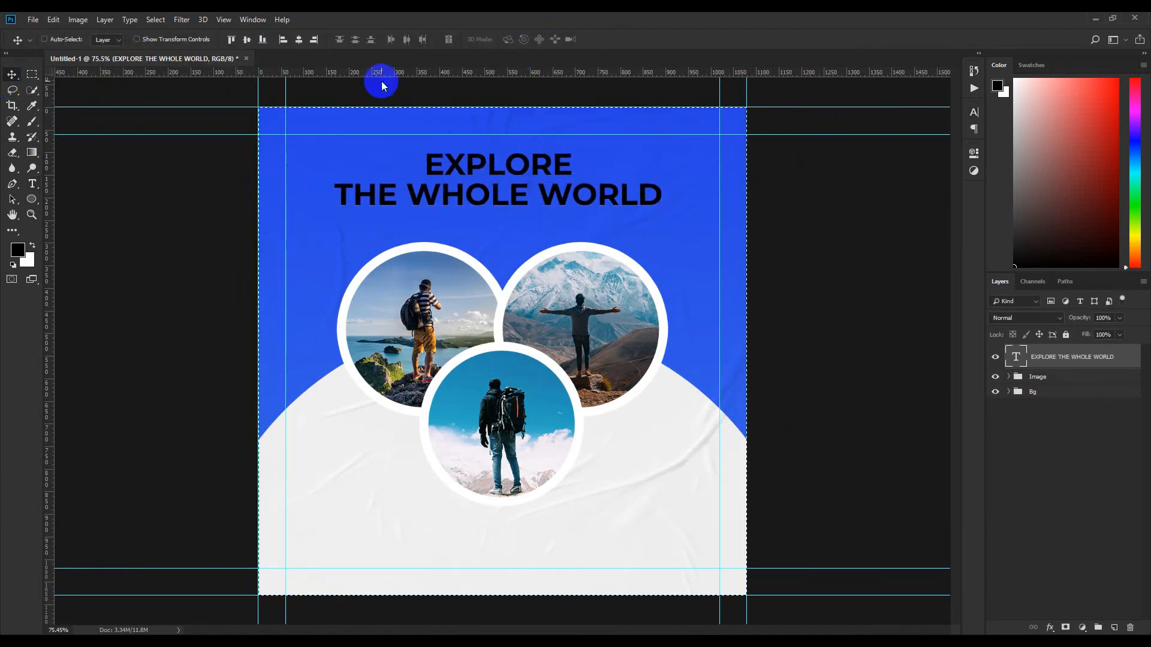
left_click(298, 43)
key("ctrl+d")
scroll(564, 234, "down", 2)
scroll(549, 216, "up", 4)
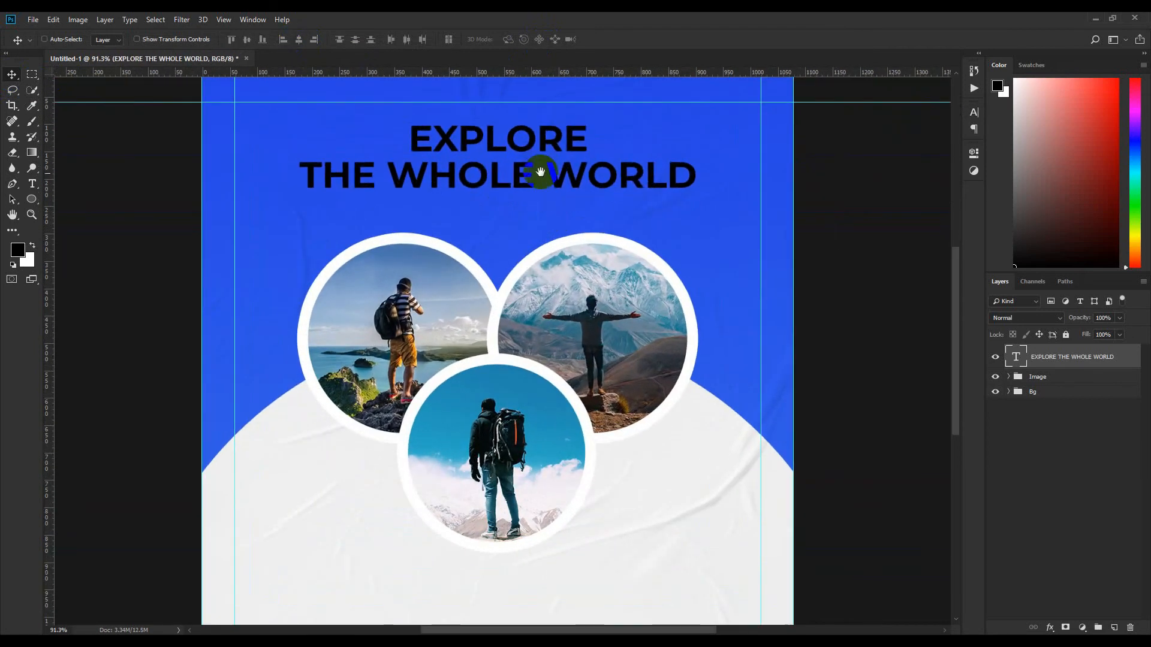
scroll(540, 174, "up", 2)
left_click_drag(523, 241, 521, 248)
key("ctrl+0")
Change the text colour of the whole headline to white
left_click(32, 183)
left_click_drag(353, 210, 752, 214)
left_click(477, 173)
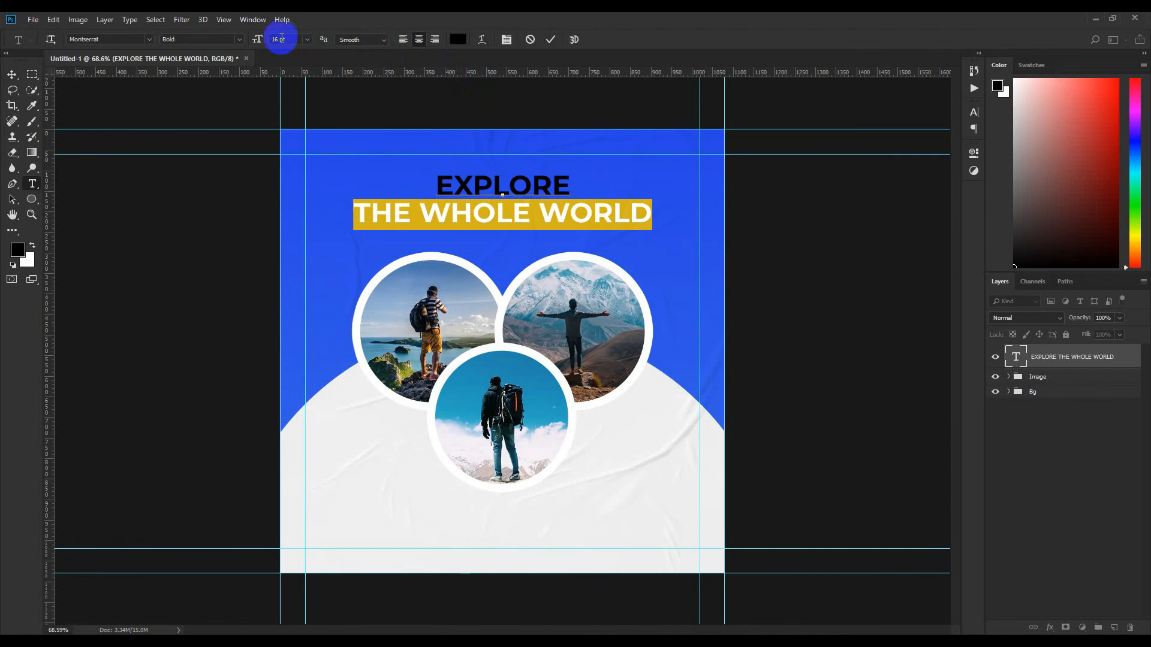
left_click(238, 41)
left_click(543, 202)
key("ctrl+a")
left_click(458, 39)
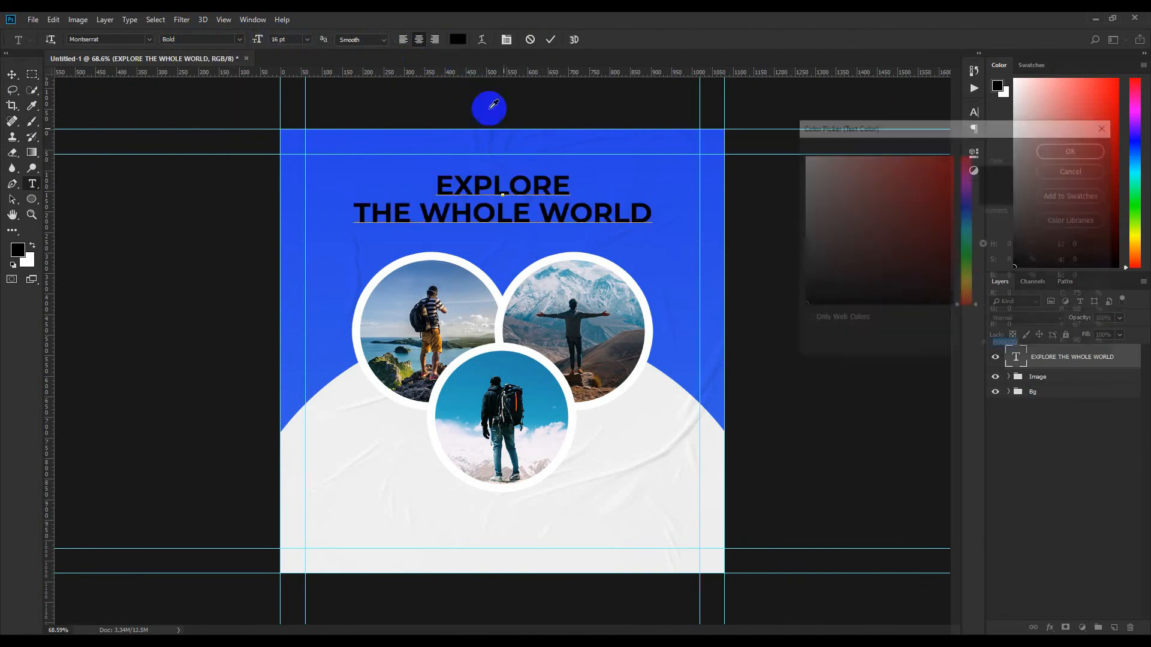
left_click_drag(809, 163, 773, 139)
left_click(1094, 150)
left_click(481, 226)
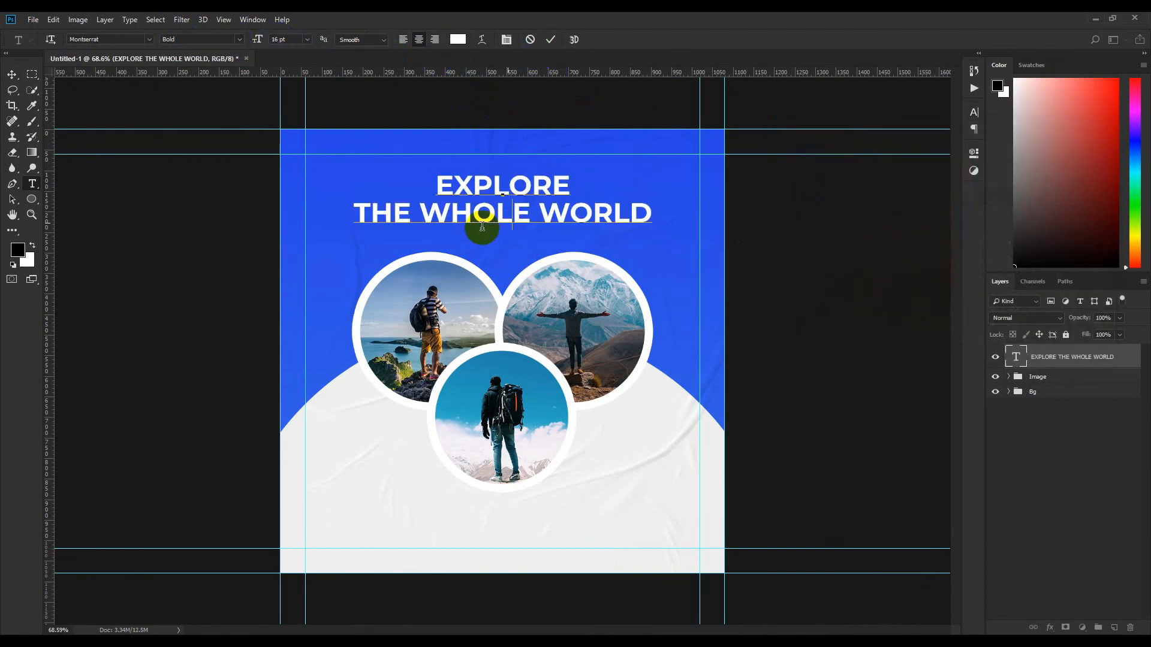
Set the headline word EXPLORE to 22 pt in the ExtraBold weight
double_click(435, 184)
scroll(275, 40, "up", 6)
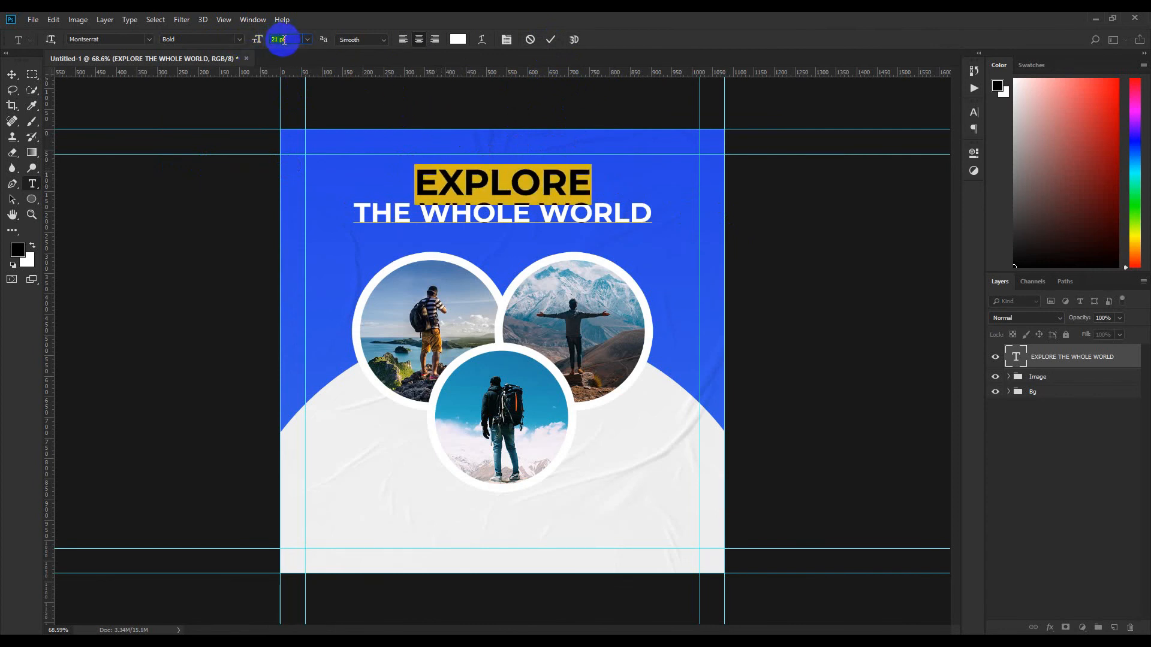
left_click(476, 184)
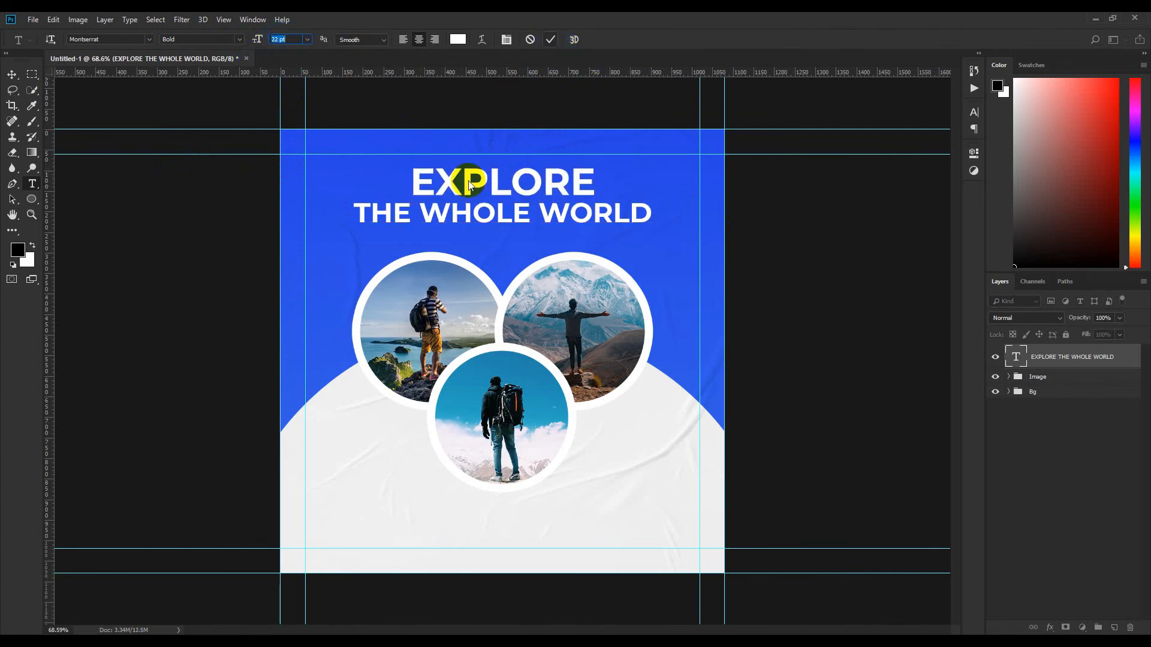
double_click(419, 185)
left_click(239, 40)
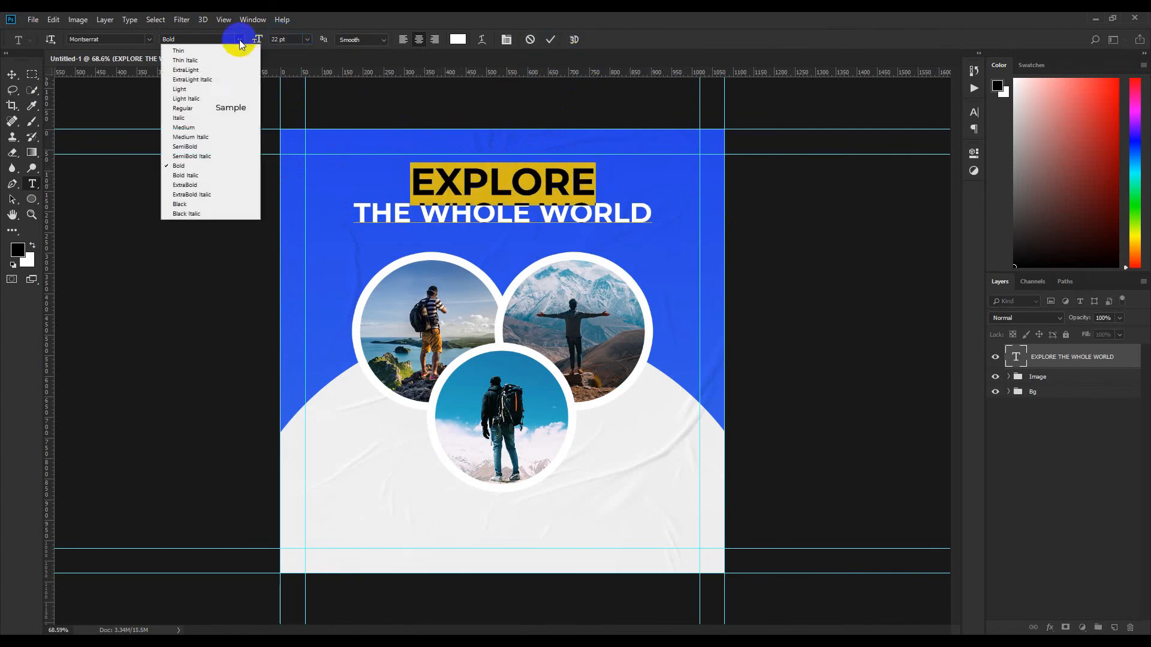
left_click(204, 185)
left_click(550, 39)
Examine the overall layout at several zoom levels with the guides hidden, and show the guides again
scroll(547, 310, "down", 3)
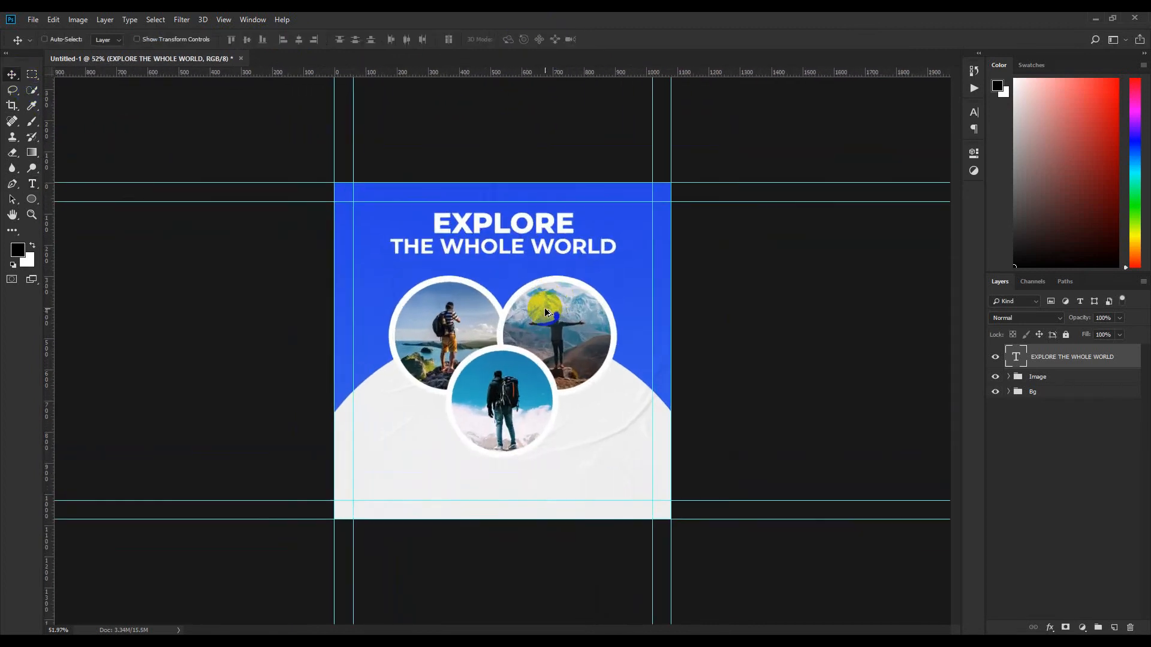
scroll(547, 310, "up", 2)
key("ctrl+h")
scroll(547, 311, "down", 1)
scroll(546, 310, "up", 1)
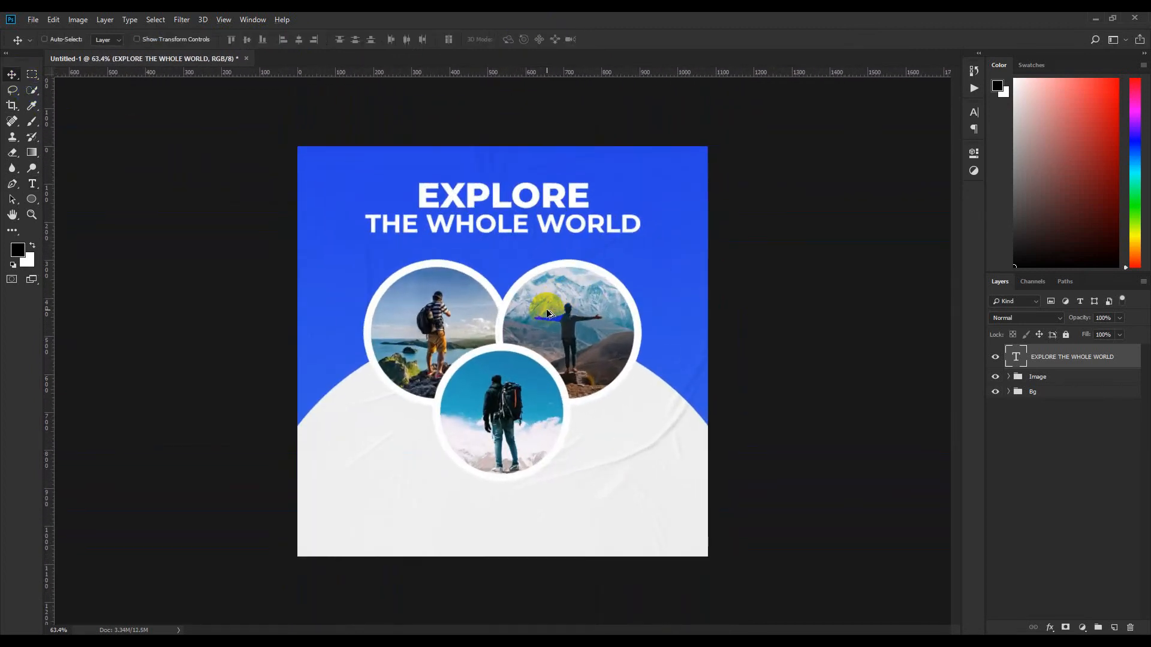
scroll(547, 310, "down", 2)
scroll(547, 310, "up", 2)
scroll(547, 311, "down", 1)
scroll(502, 357, "up", 1)
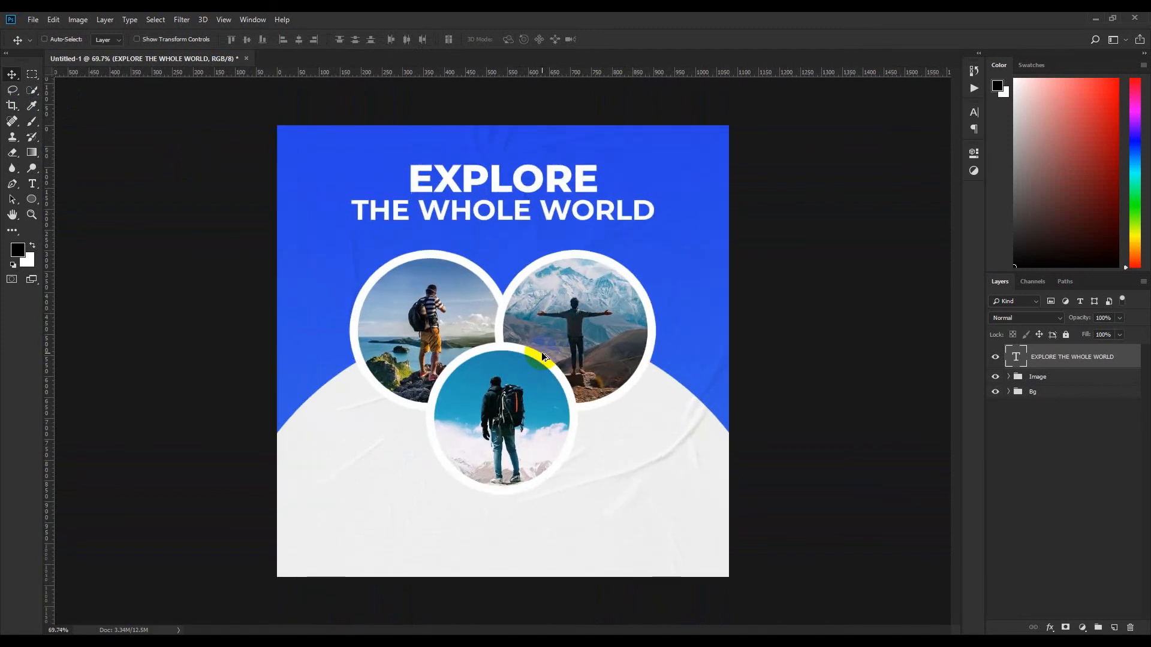
key("ctrl+h")
scroll(503, 424, "down", 1)
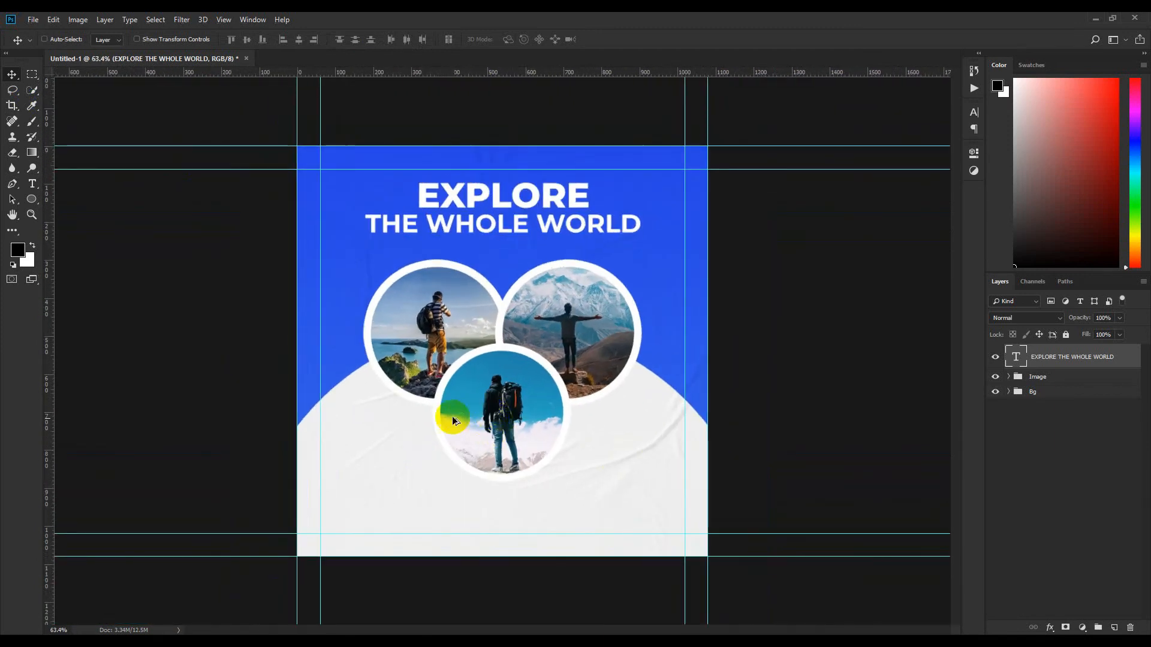
Draw a small white circle overlapping the lower outer edge of the left framed photo
left_click(1043, 449)
key("ctrl+0")
left_click(32, 199)
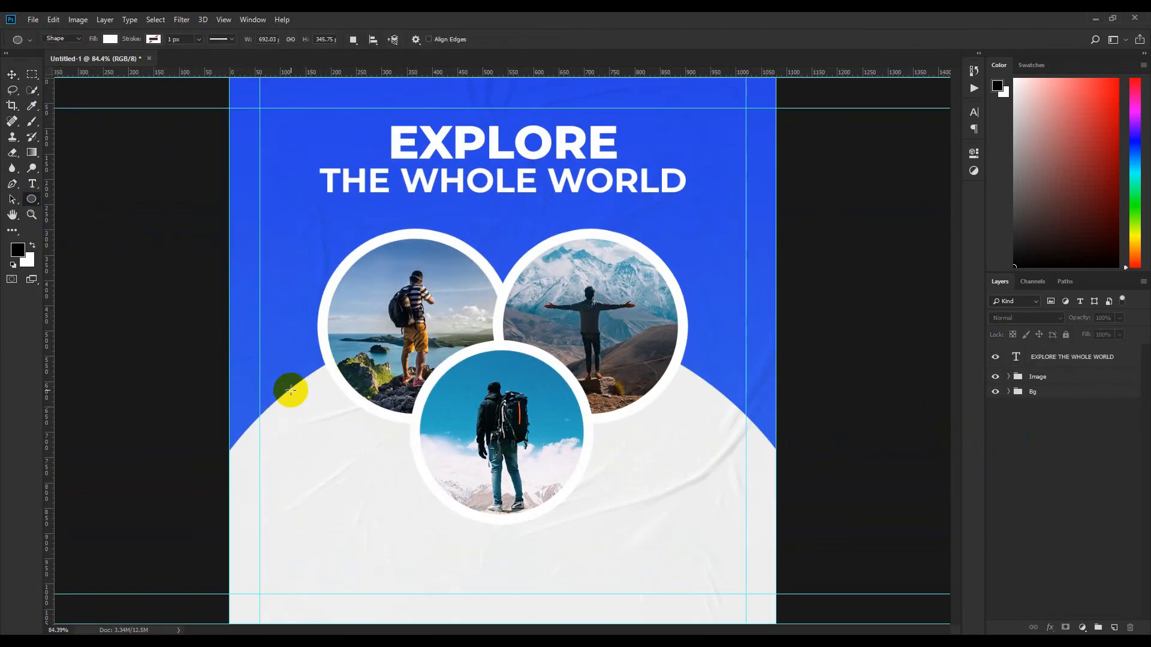
left_click_drag(323, 366, 383, 414)
left_click(941, 148)
left_click(13, 73)
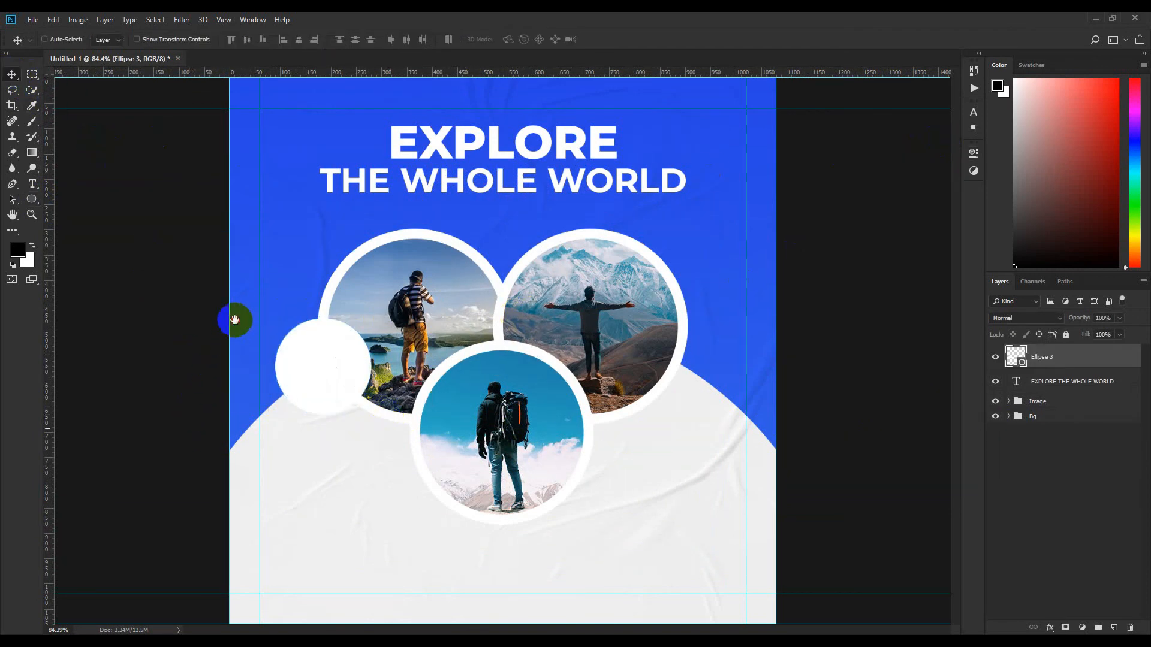
Duplicate the small white circle onto the right photo's lower outer edge and scale the copy to about 76%
scroll(304, 425, "up", 1)
left_click_drag(305, 428, 315, 369)
key("t")
left_click(356, 304)
left_click_drag(356, 304, 737, 307)
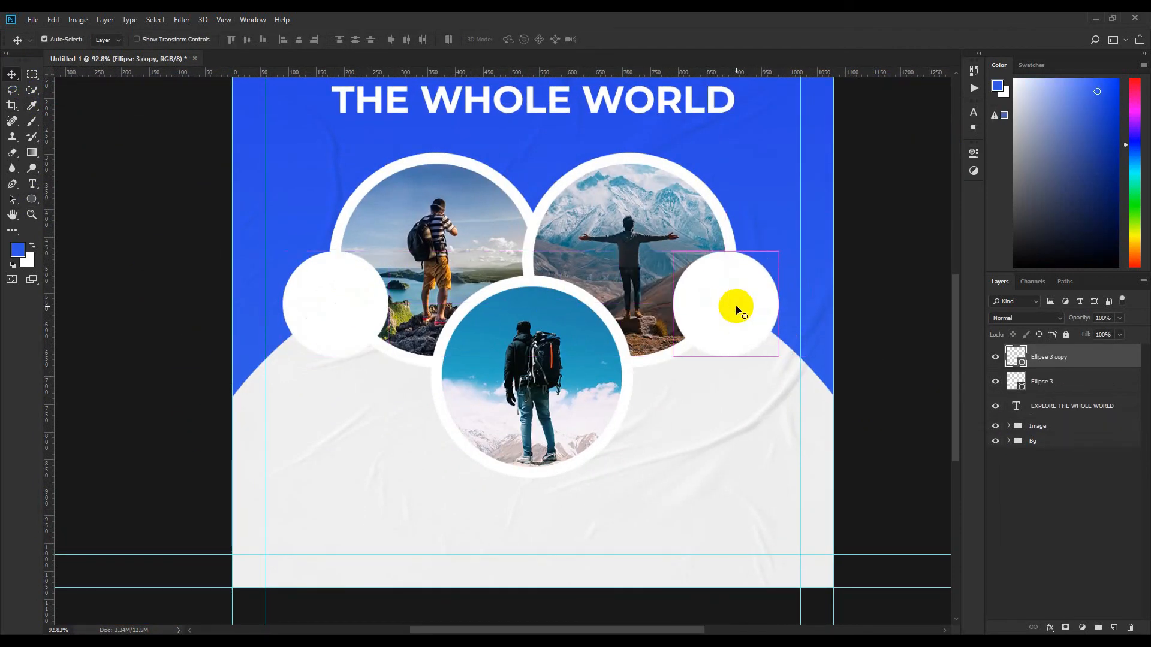
key("ctrl+t")
mouse_move(779, 252)
left_mouse_down()
mouse_move(765, 280)
mouse_move(771, 269)
left_mouse_up()
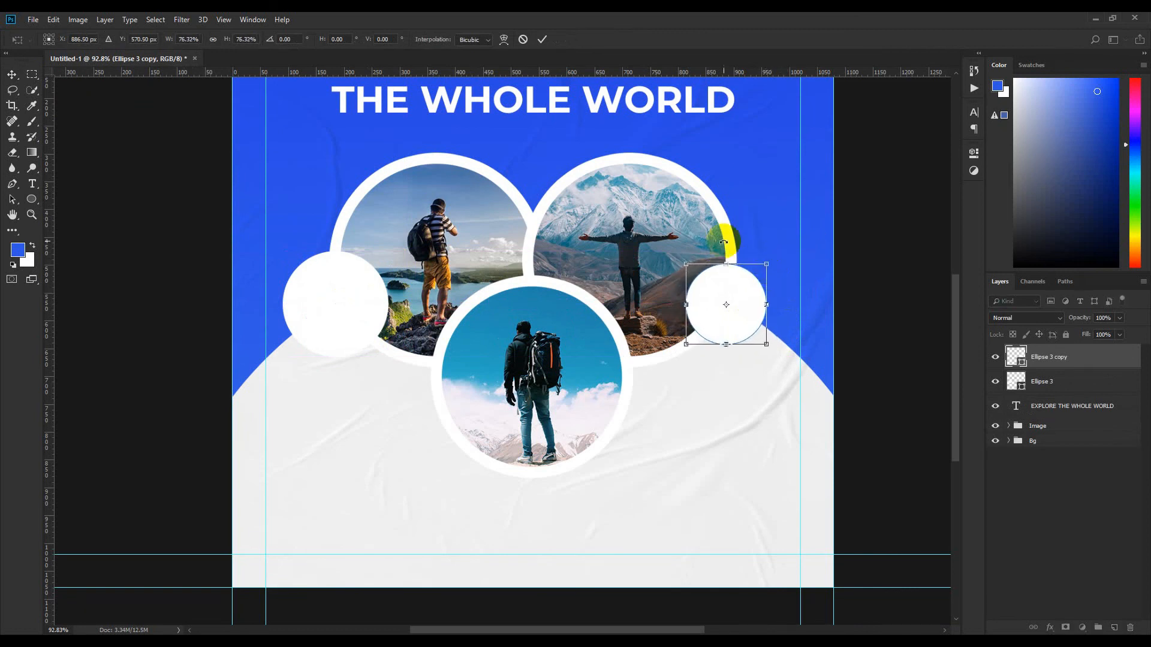
left_click(542, 39)
Add the two-line text SPECIAL / OFFER over the left white circle
left_click(1053, 504)
key("t")
left_click(337, 309)
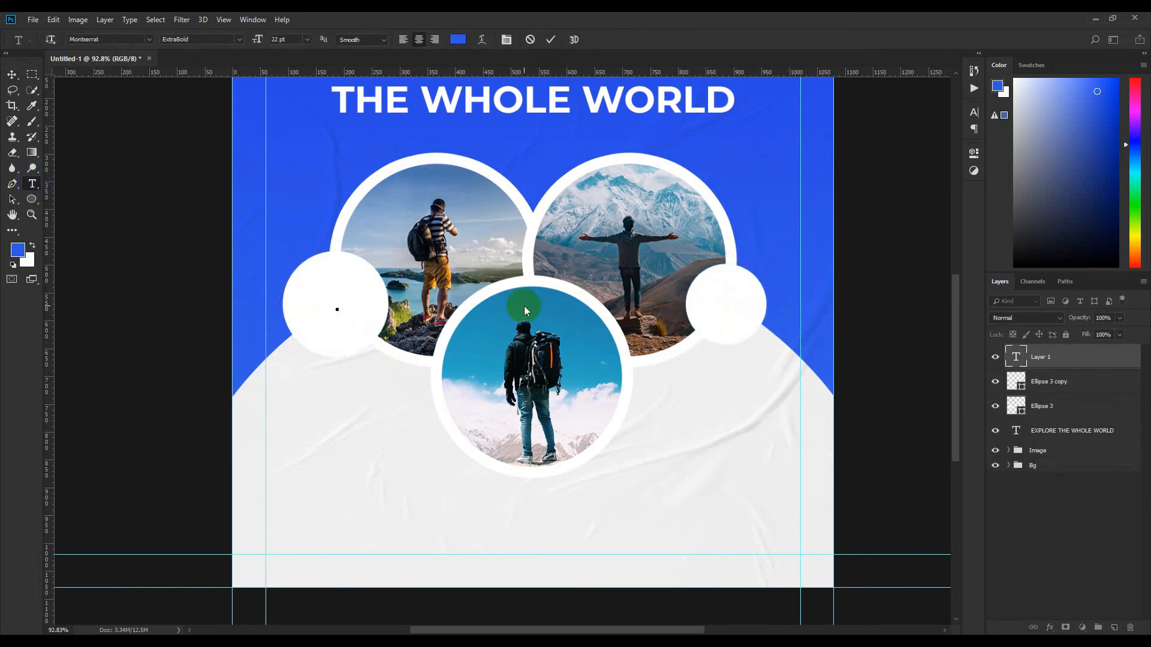
type("SPECIAL")
key("Return")
type("OFFER")
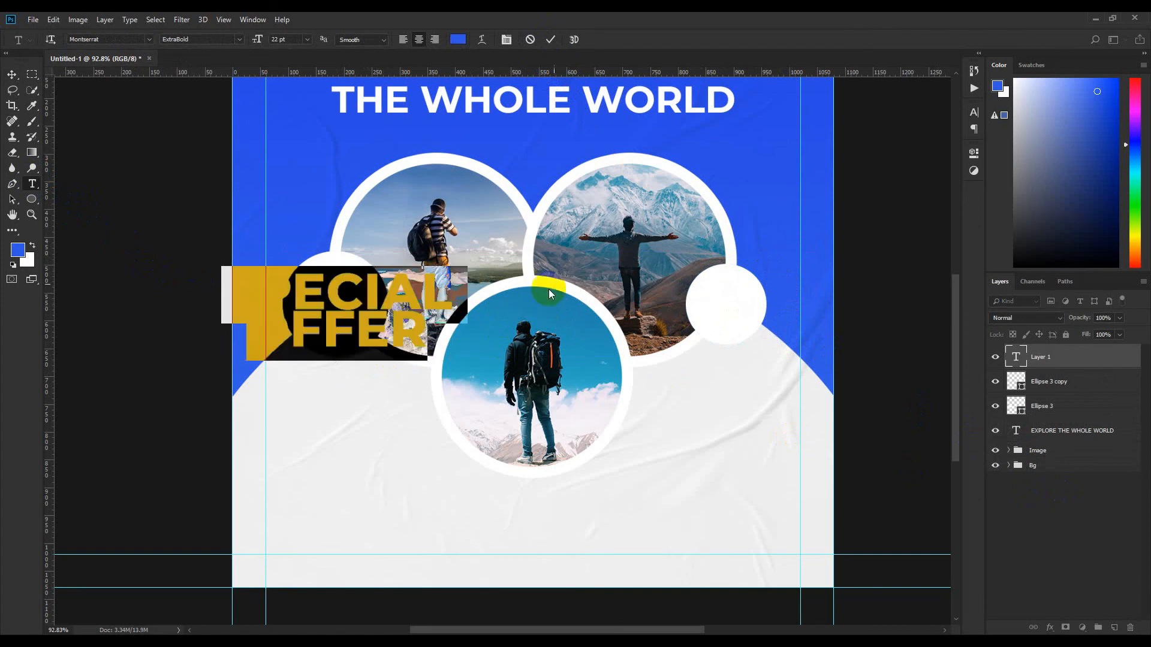
Change the SPECIAL OFFER text colour to black (000000) and apply the edit
left_click(458, 39)
left_click(803, 155)
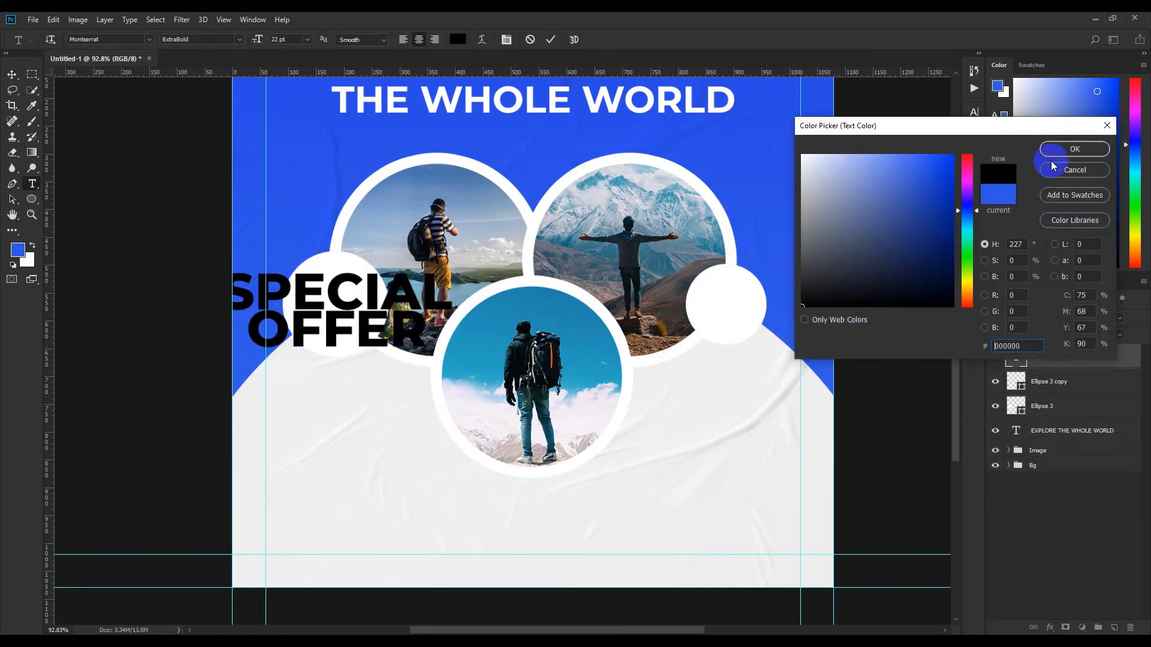
left_click(1057, 149)
left_click(973, 114)
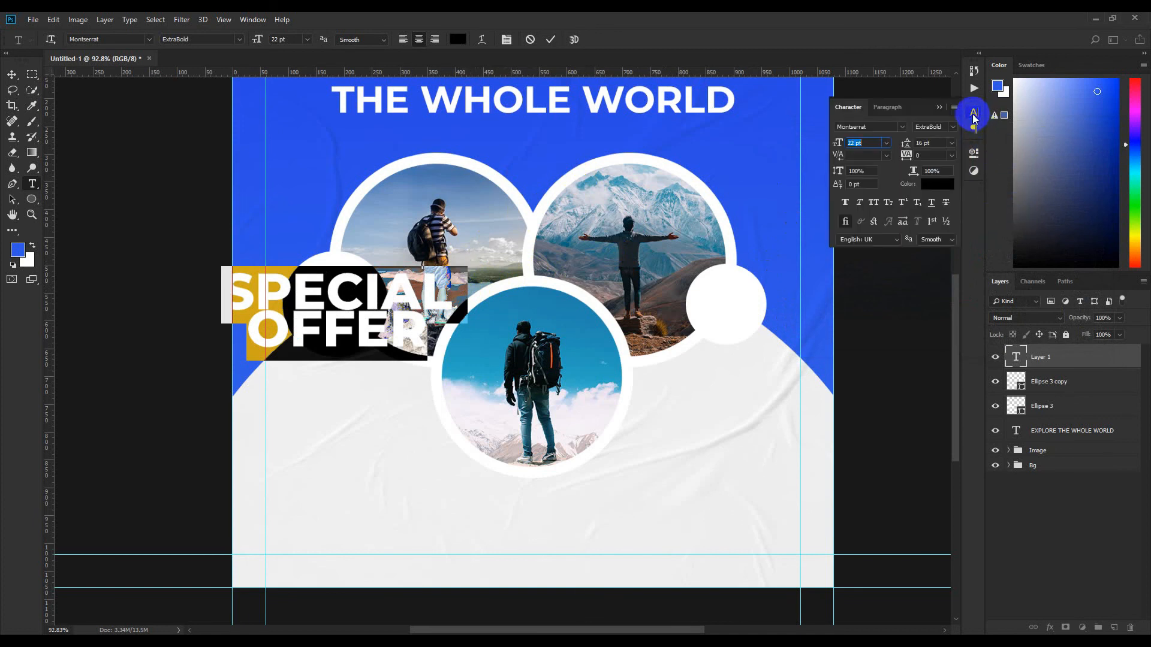
left_click(941, 108)
left_click(550, 40)
Scale the SPECIAL OFFER text down to about 34% so it fits inside the left white circle
key("ctrl+t")
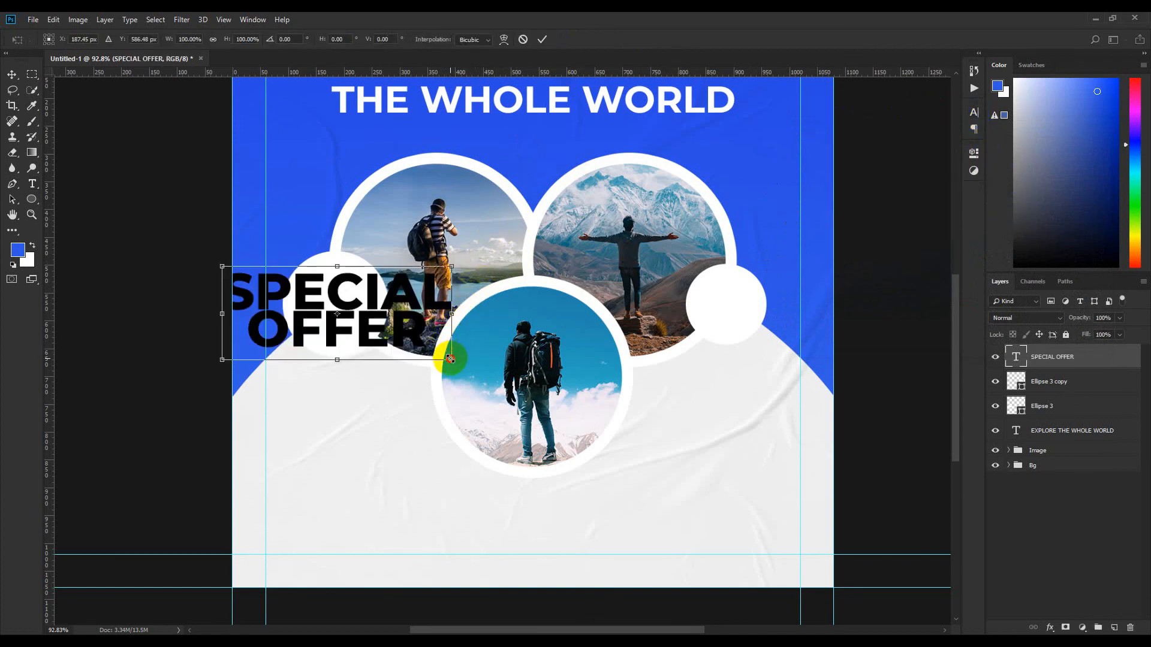
left_click_drag(457, 359, 374, 322)
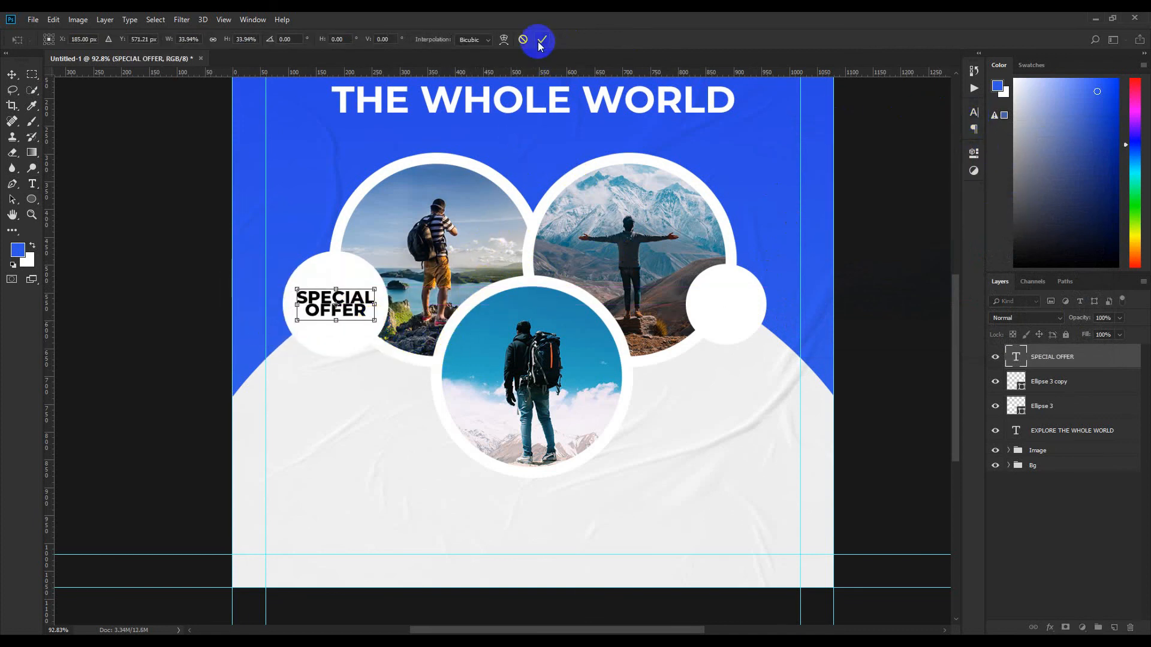
left_click(542, 40)
Set both the font size and the leading of the SPECIAL OFFER text to 8 pt
scroll(326, 318, "up", 4)
left_click_drag(268, 279, 437, 316)
left_click(973, 113)
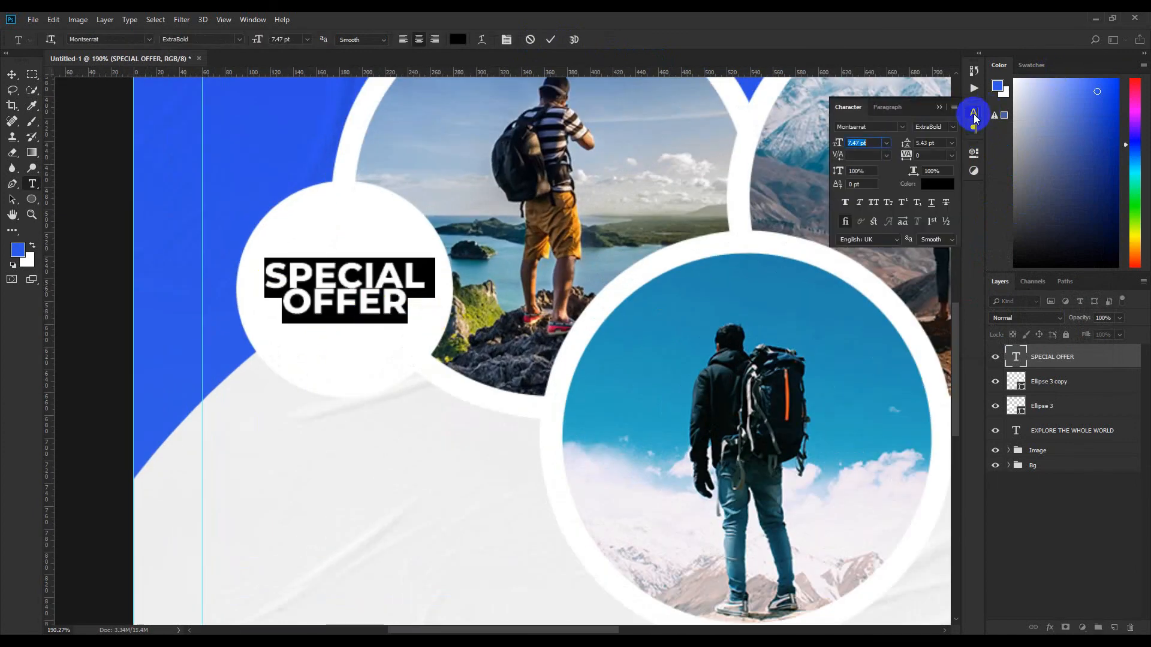
type("8")
key("Return")
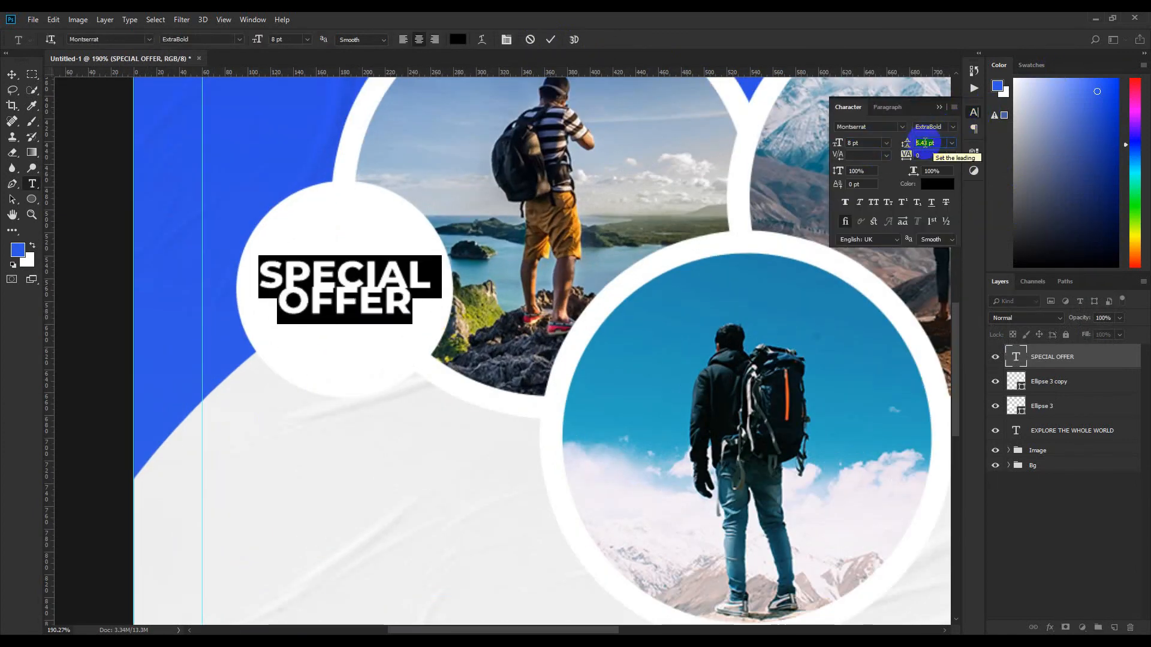
type("8")
key("Return")
left_click(953, 103)
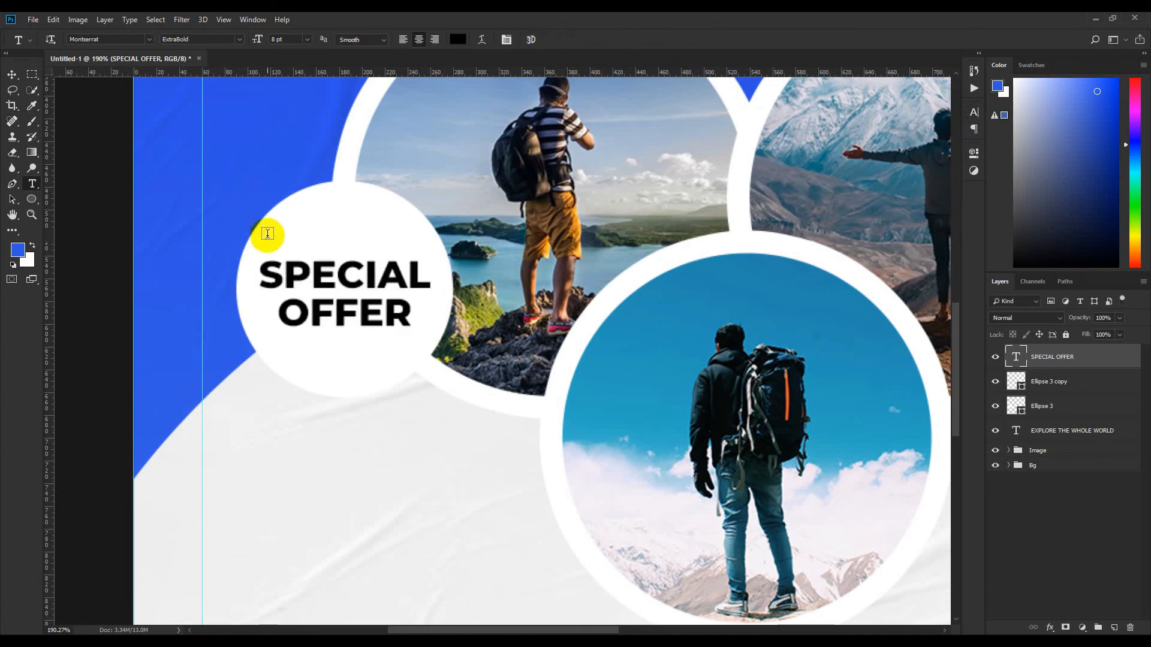
Change the SPECIAL OFFER text to the Montserrat SemiBold weight
left_click(239, 39)
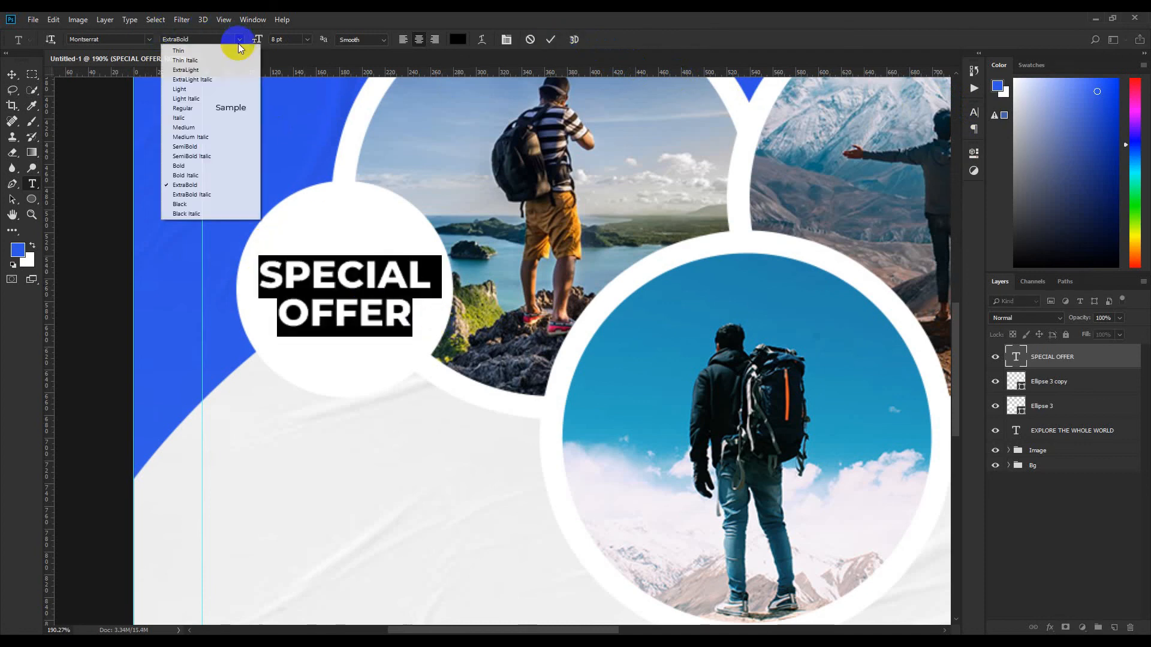
left_click(203, 146)
left_click(551, 39)
left_click(12, 74)
key("ctrl+0")
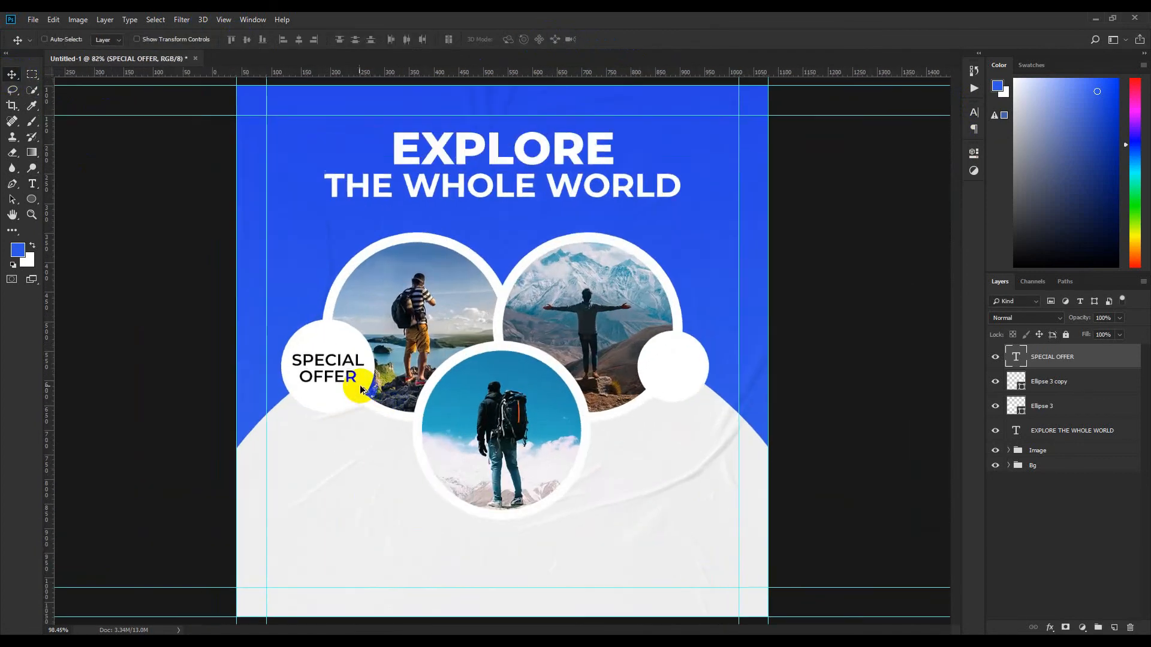
Reduce both the font size and the leading of the SPECIAL OFFER text to 7 pt
scroll(360, 390, "up", 5)
key("t")
left_click(236, 322)
key("ctrl+a")
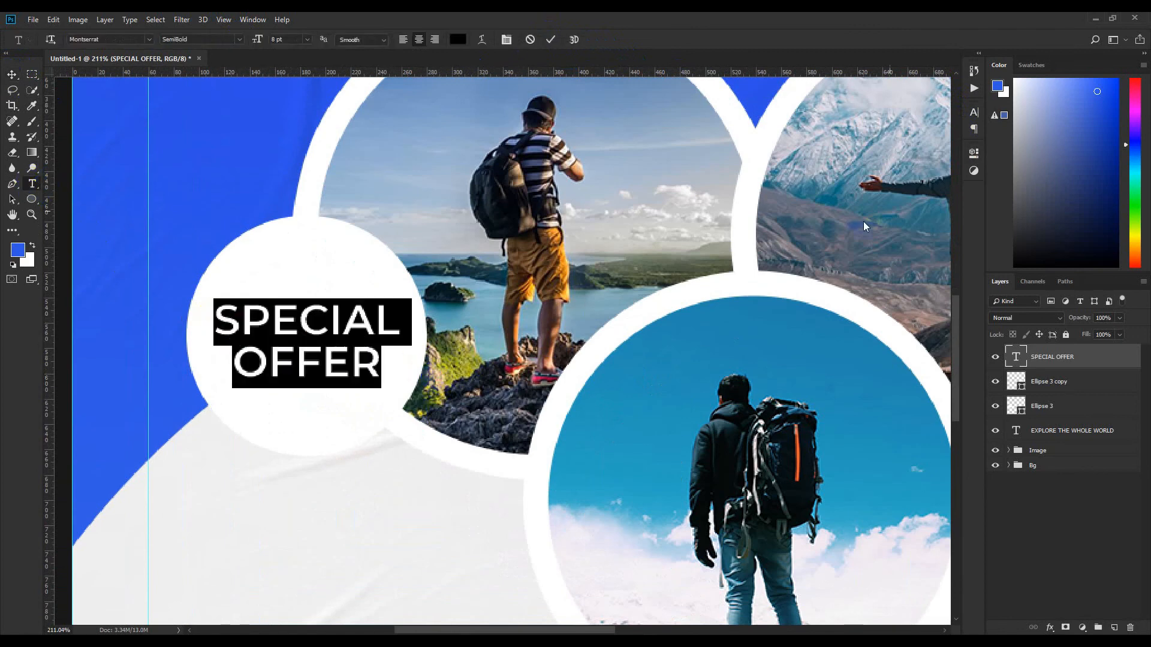
left_click(973, 112)
type("7")
key("Return")
left_click(923, 143)
type("7")
key("Return")
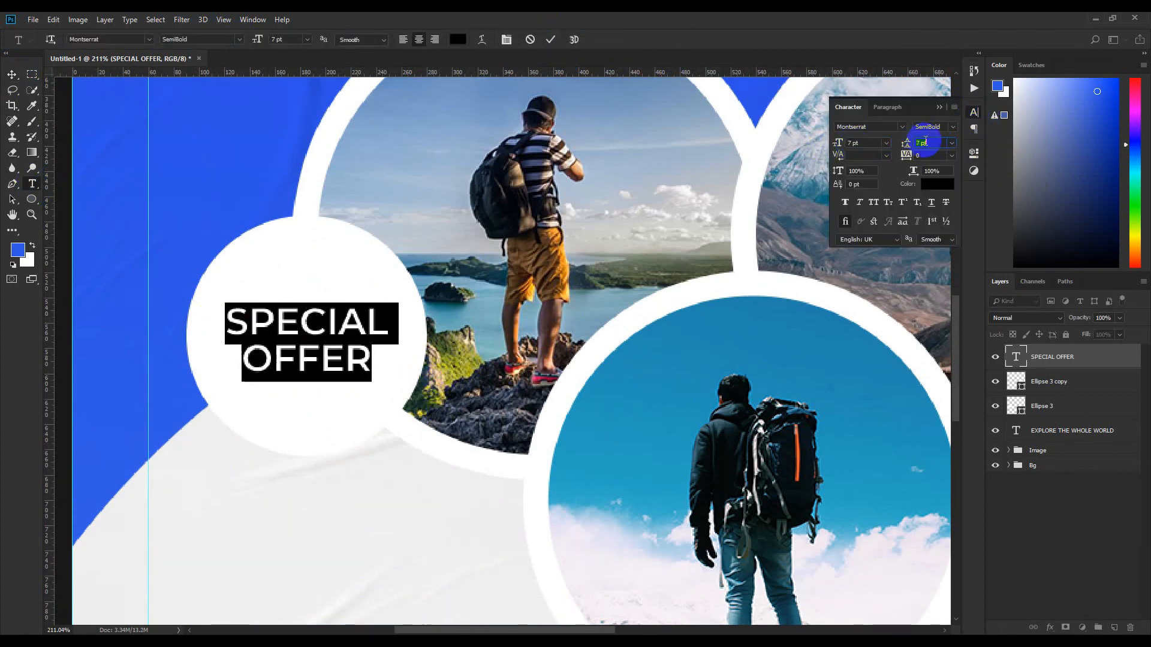
left_click(939, 107)
left_click(550, 40)
left_click(12, 75)
Duplicate the SPECIAL OFFER text onto the right white circle and replace the copy's wording with 40% / OFF
scroll(355, 352, "down", 6)
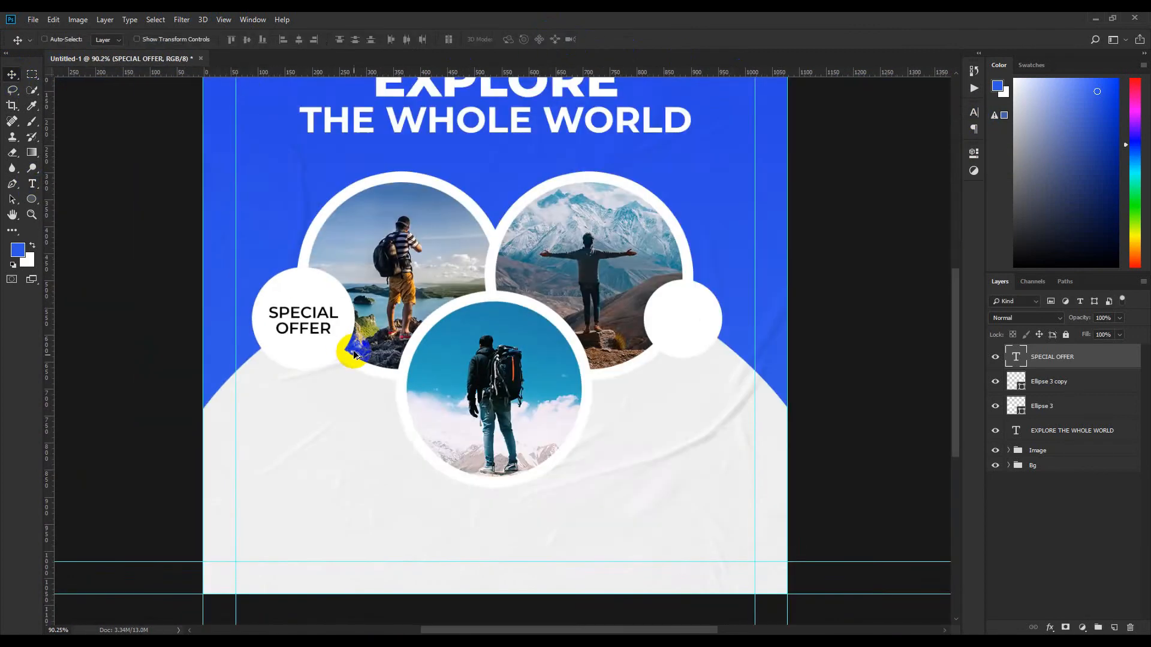
left_click_drag(377, 355, 675, 377)
scroll(674, 378, "up", 6)
left_click(32, 183)
left_click(540, 316)
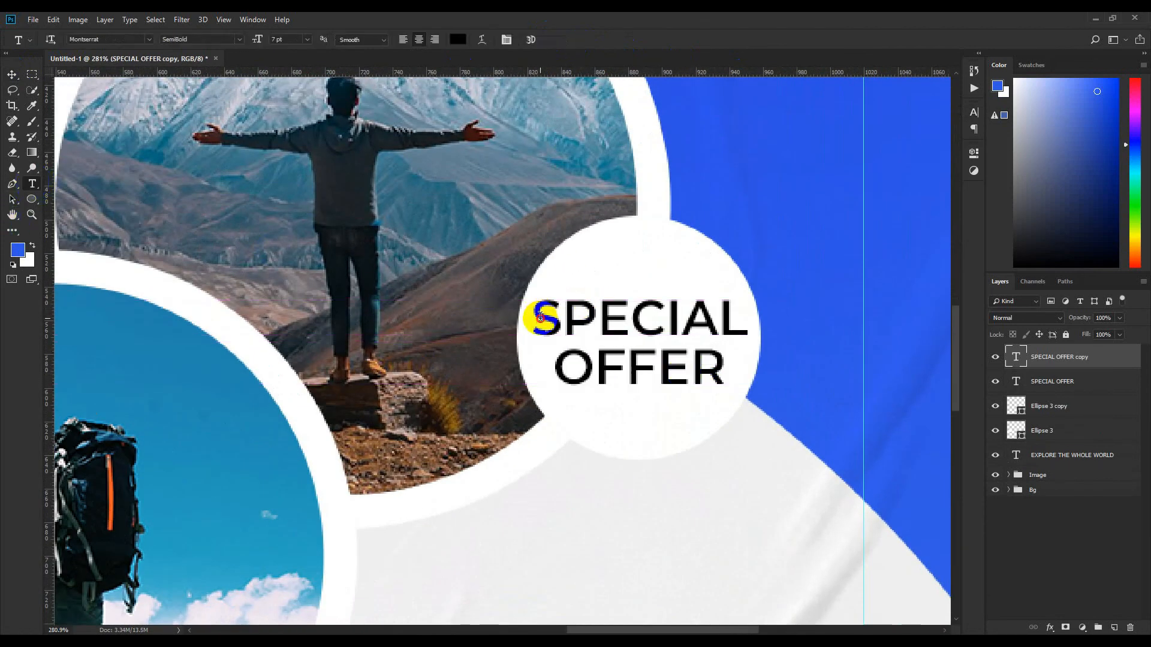
key("ctrl+a")
type("40%")
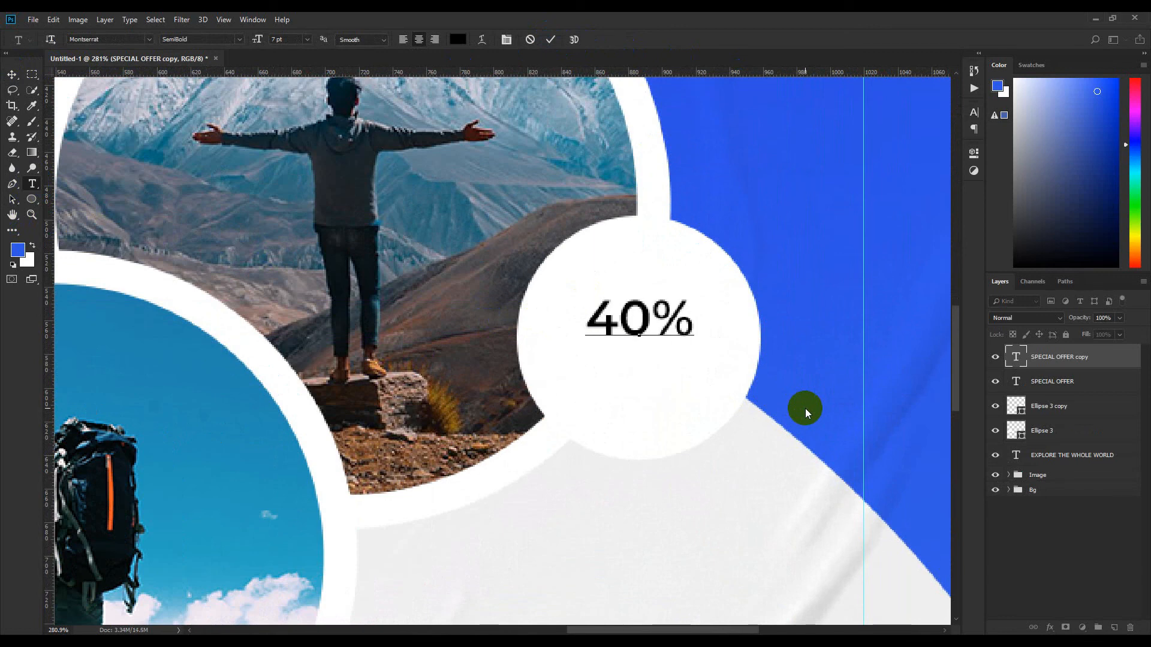
key("Return")
type("OFF")
left_click(690, 372)
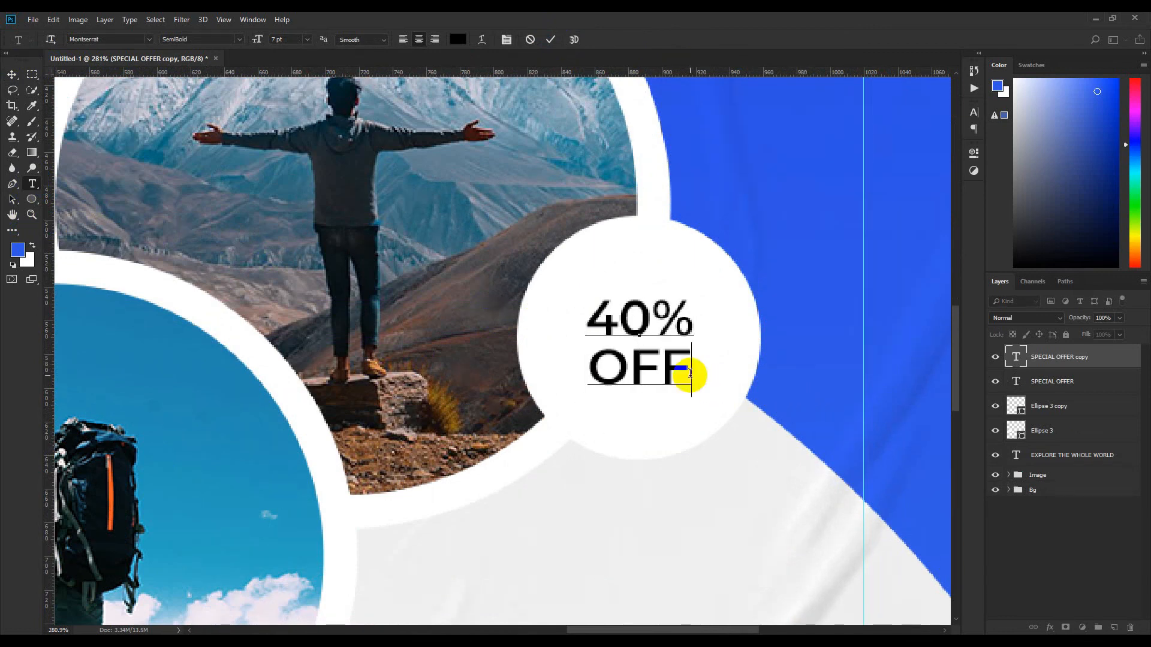
Change the 40% line of the 40% OFF text to the Montserrat Bold weight
left_click_drag(689, 373, 588, 374)
left_click_drag(594, 316, 693, 318)
left_click(238, 39)
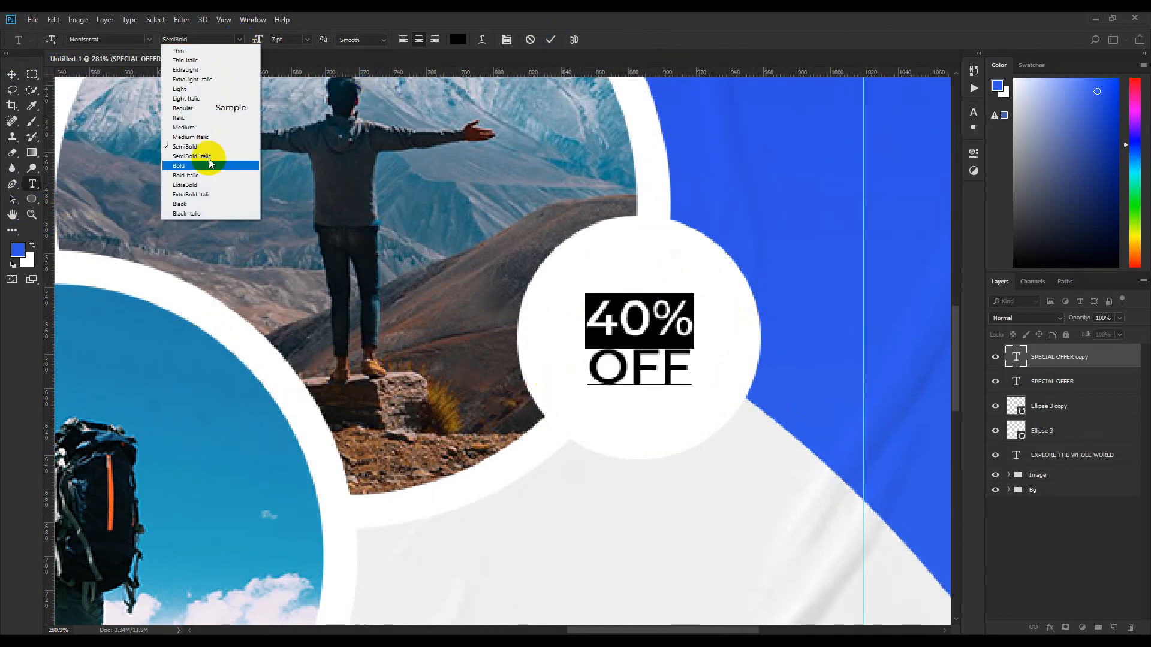
left_click(252, 168)
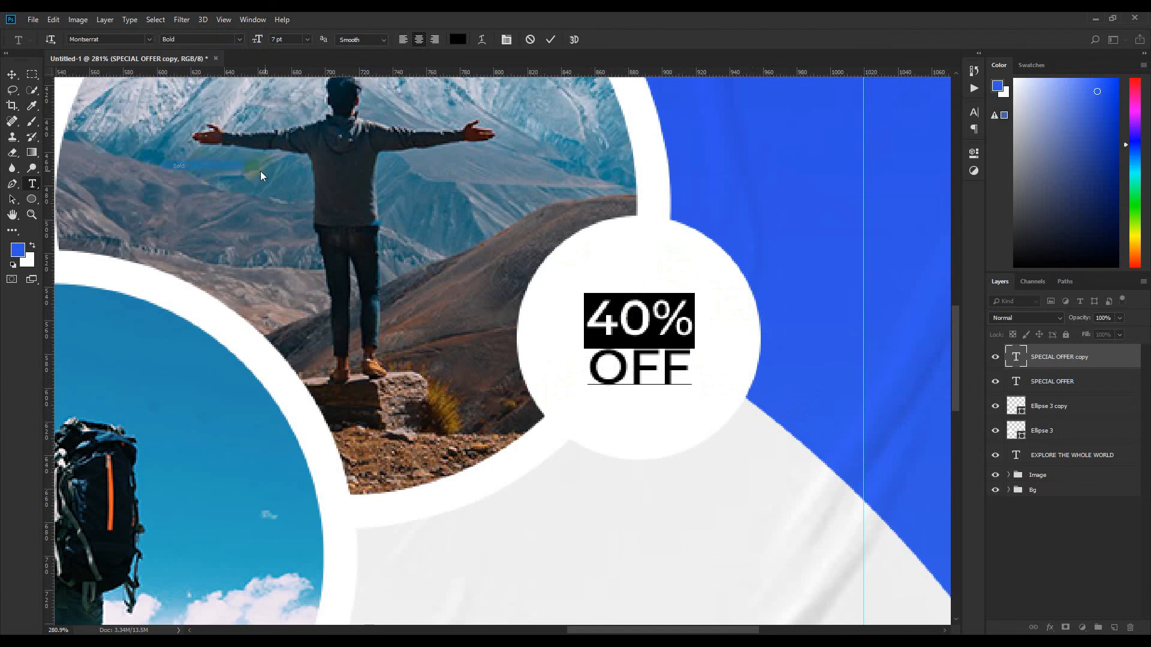
left_click(553, 39)
Recolor the whole 40% OFF text with the background's blue, 3159ed
left_click(587, 328)
key("ctrl+a")
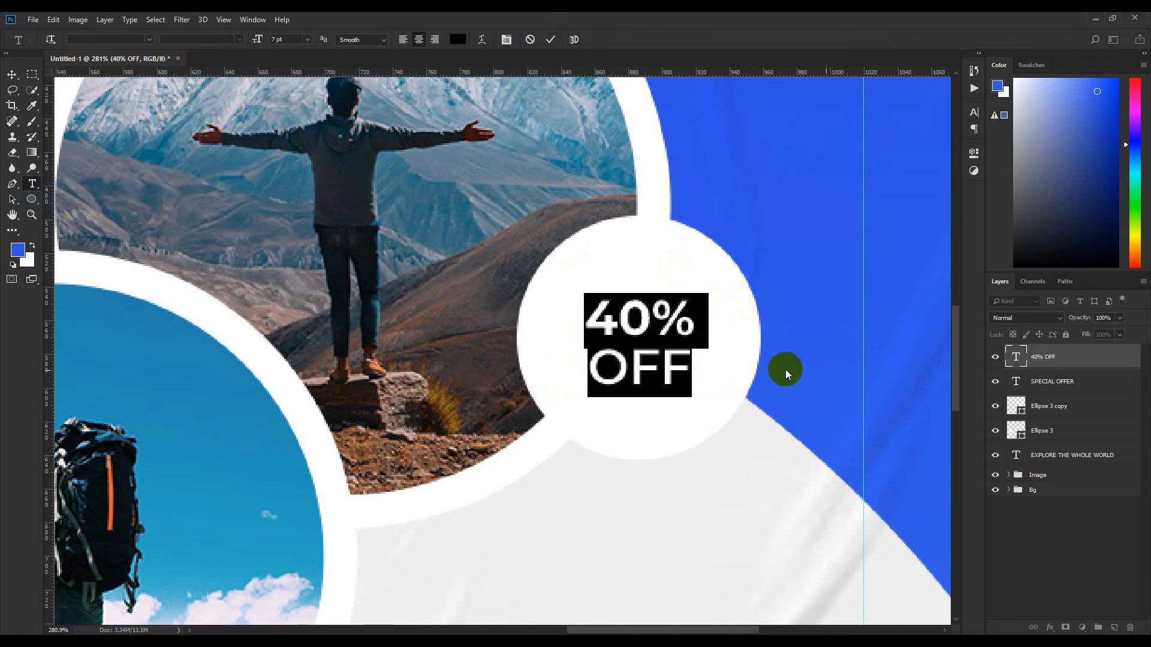
left_click(458, 40)
left_click(843, 396)
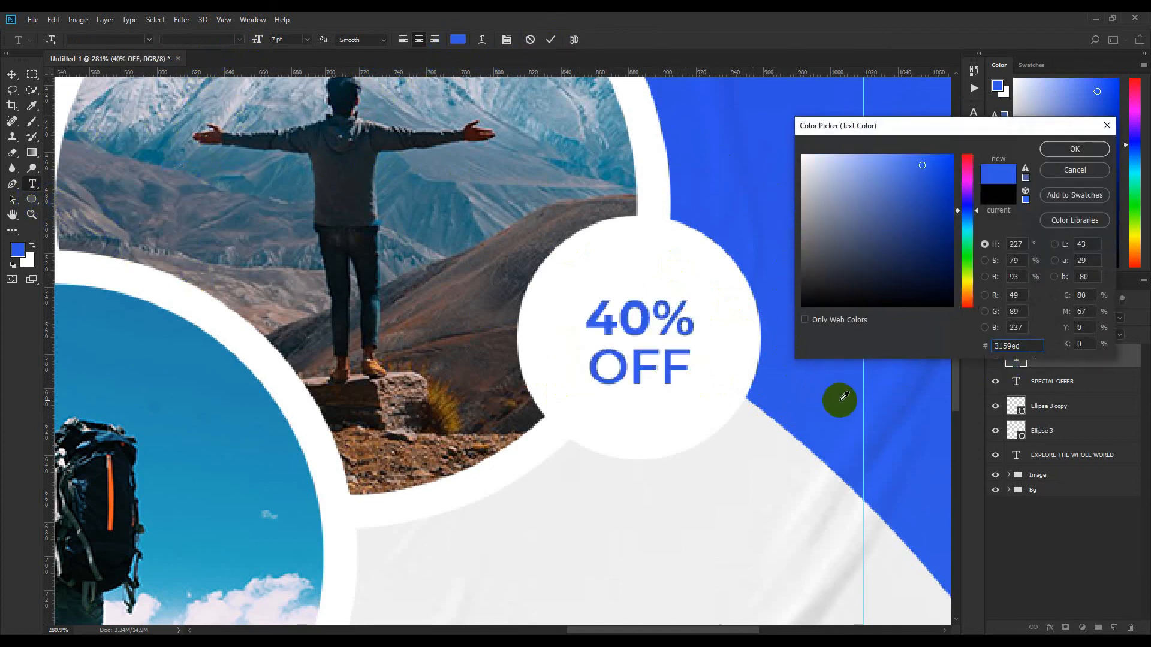
key("Return")
scroll(418, 217, "down", 3)
left_click(550, 40)
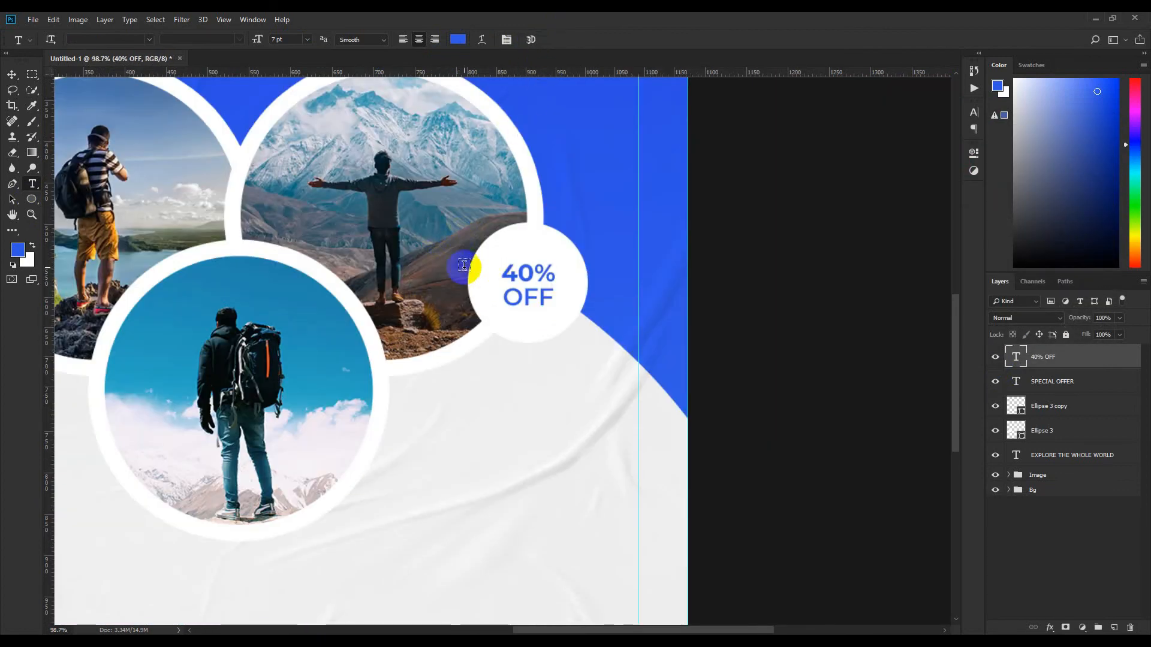
Examine the 40% OFF badge text up close and the overall layout of the post
key("ctrl+0")
scroll(751, 406, "up", 5)
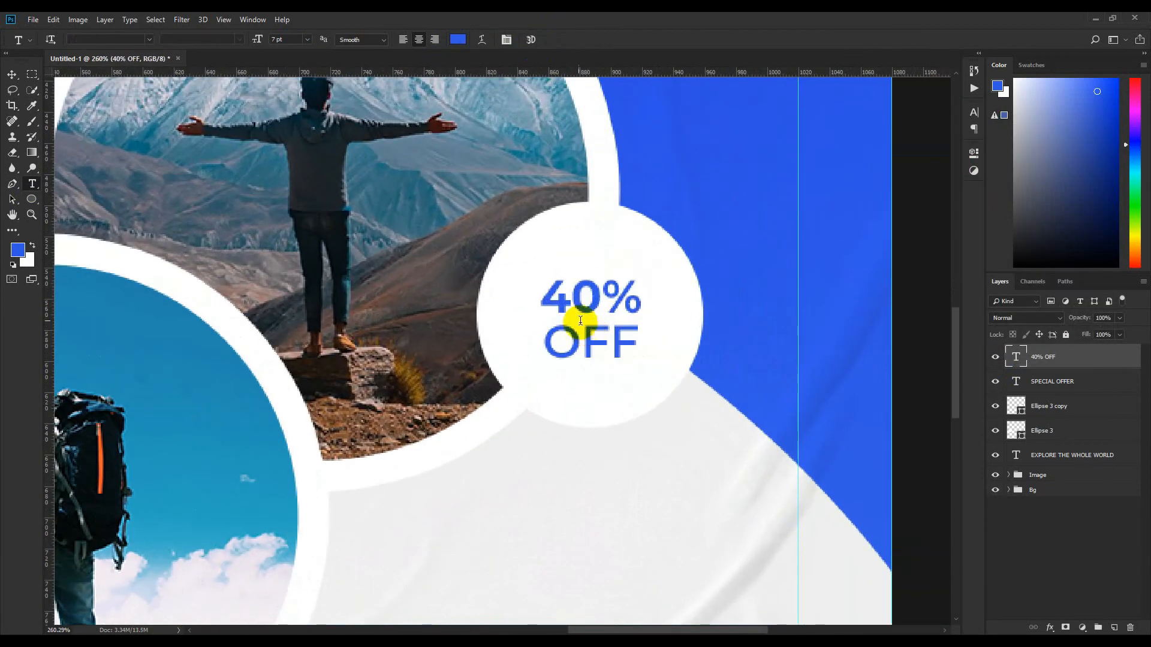
left_click(586, 321)
key("ctrl+a")
left_click(550, 40)
key("v")
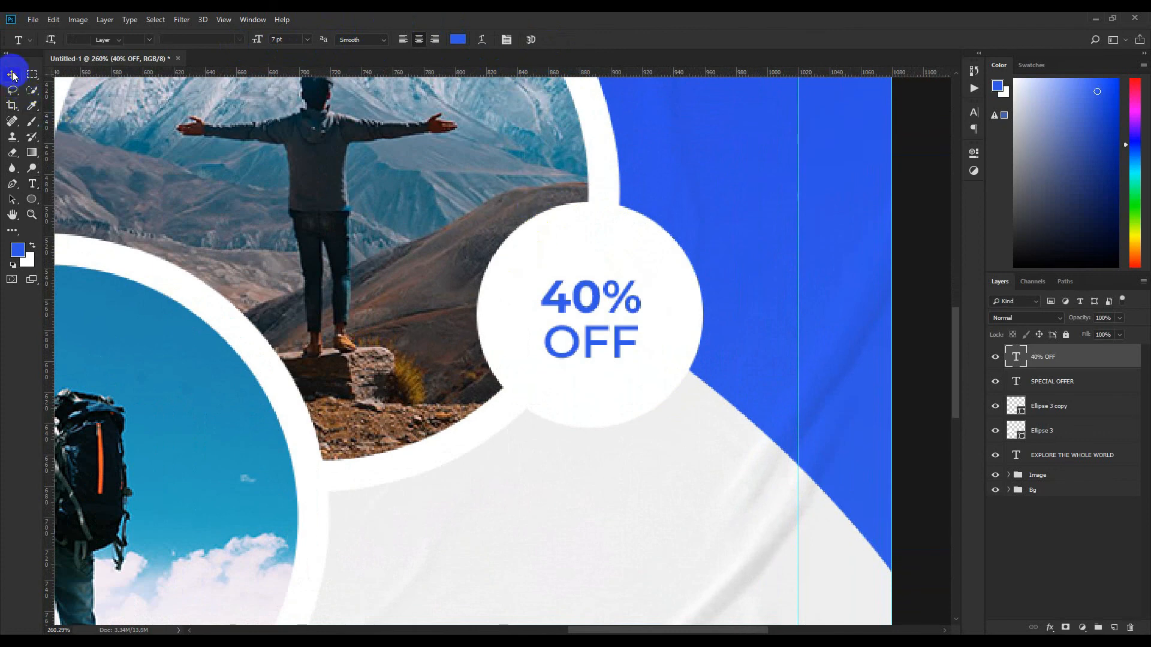
key("ctrl+0")
left_click(1035, 526)
scroll(596, 375, "down", 3)
scroll(596, 375, "up", 2)
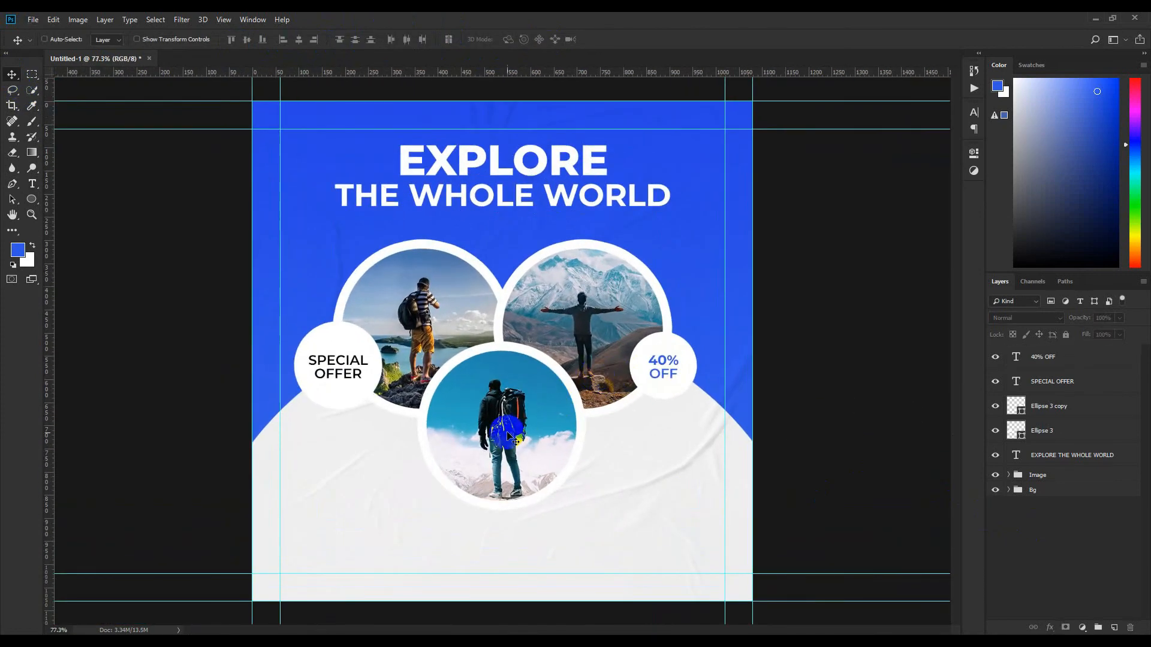
scroll(503, 432, "down", 2)
scroll(450, 499, "up", 1)
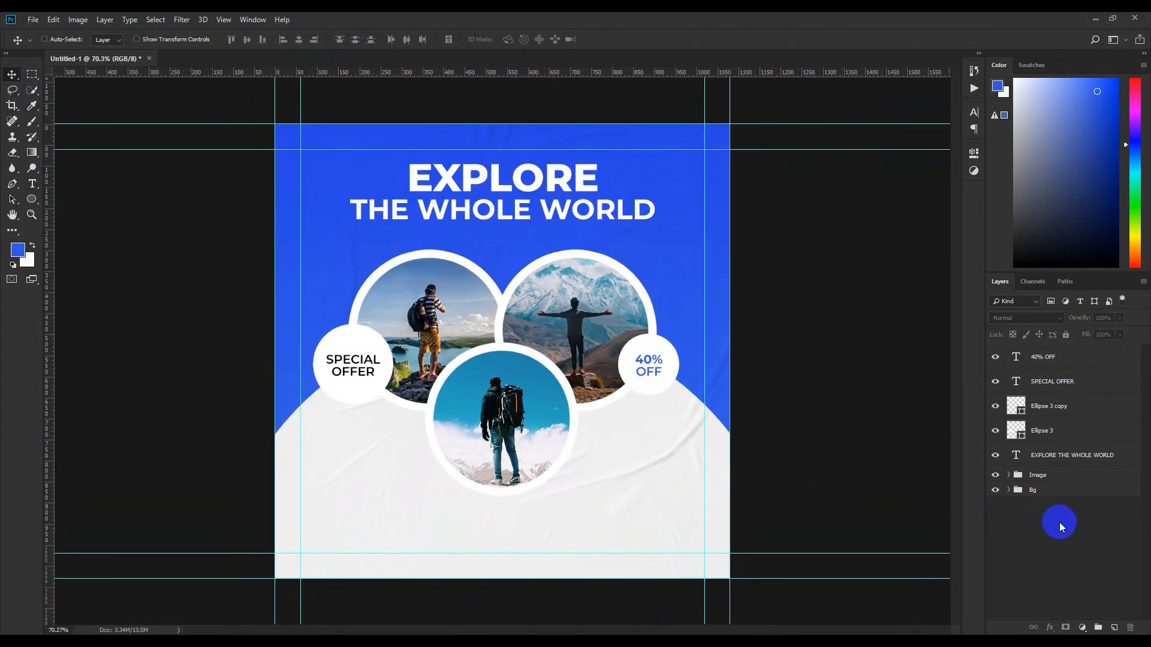
Group the two badge circles with their SPECIAL OFFER and 40% OFF texts and name the group Special offer
left_click(1058, 407)
left_click(1066, 426, "shift")
left_click(1070, 357, "shift")
key("ctrl+g")
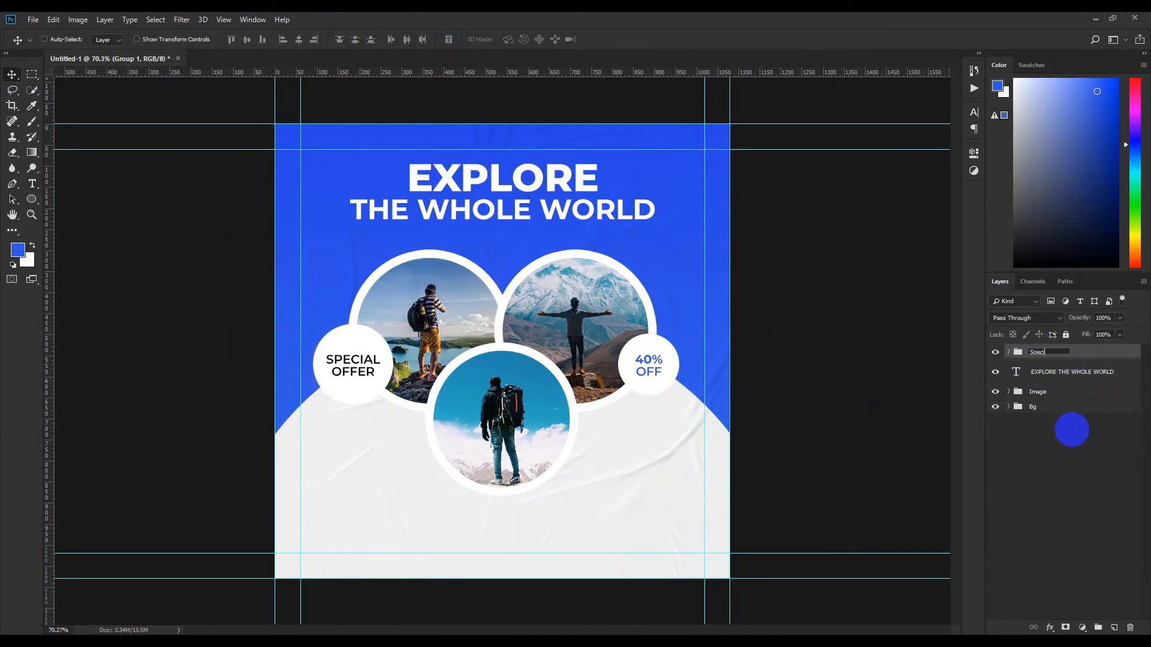
type("fer")
left_click(1071, 430)
Draw a blue phone custom shape of about 29 x 29 px in the post's lower-left area, above the Special offer group
scroll(542, 558, "up", 3)
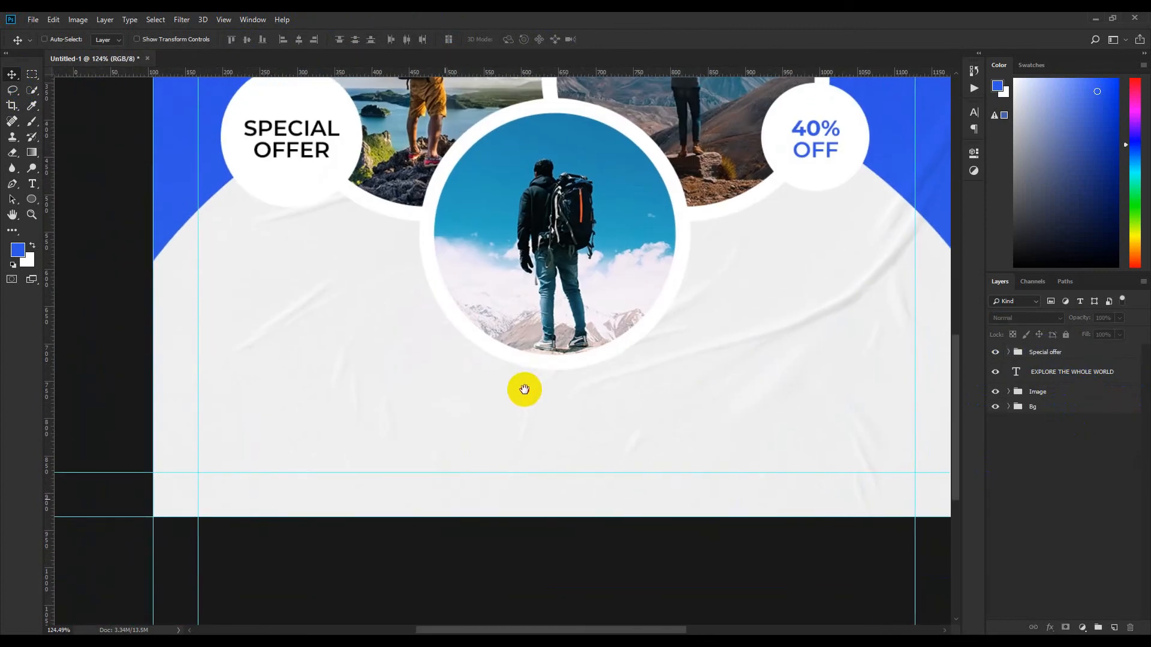
left_click(1042, 352)
scroll(293, 368, "up", 2)
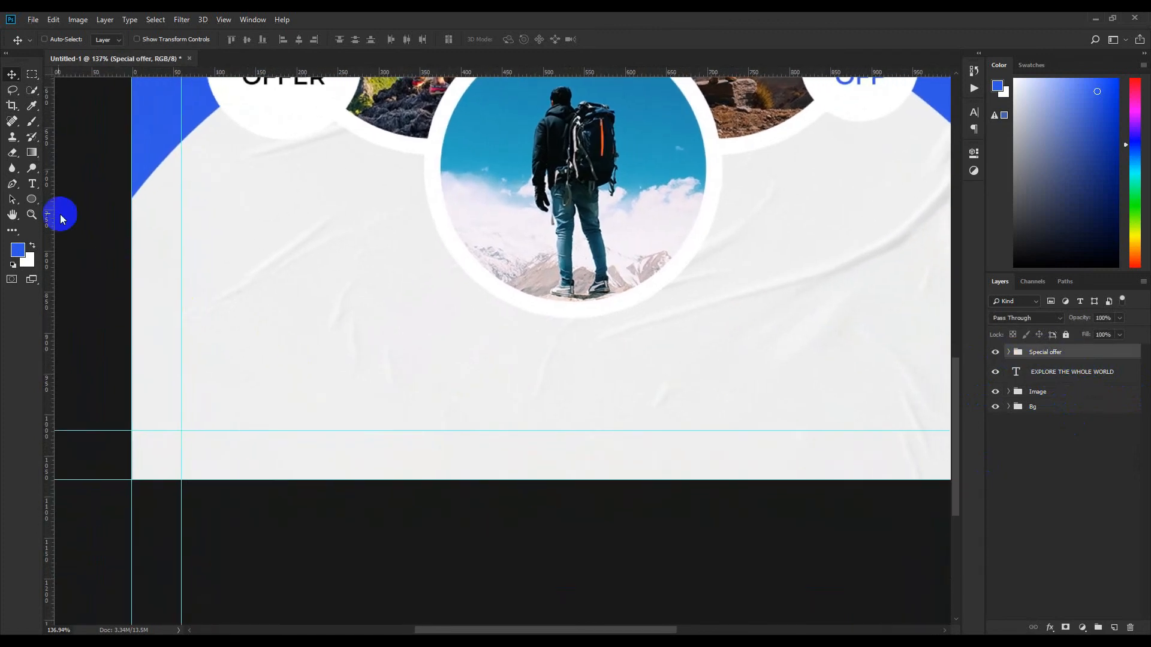
left_click(32, 200)
left_click(71, 256)
left_click(468, 40)
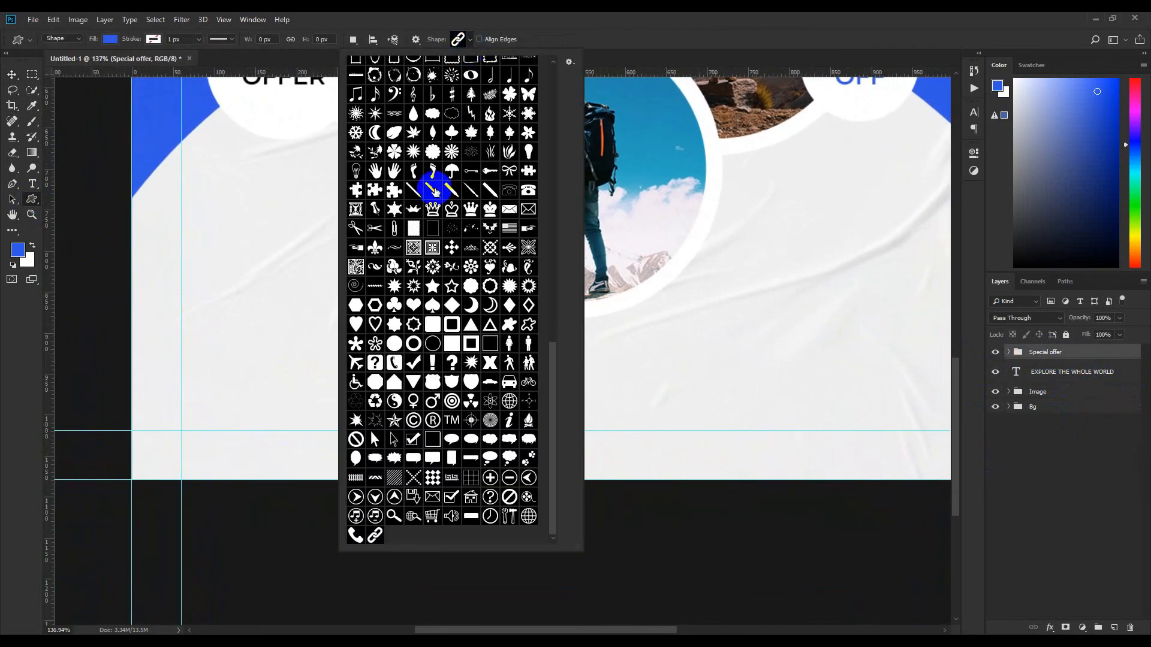
double_click(355, 534)
left_click_drag(236, 358, 238, 359)
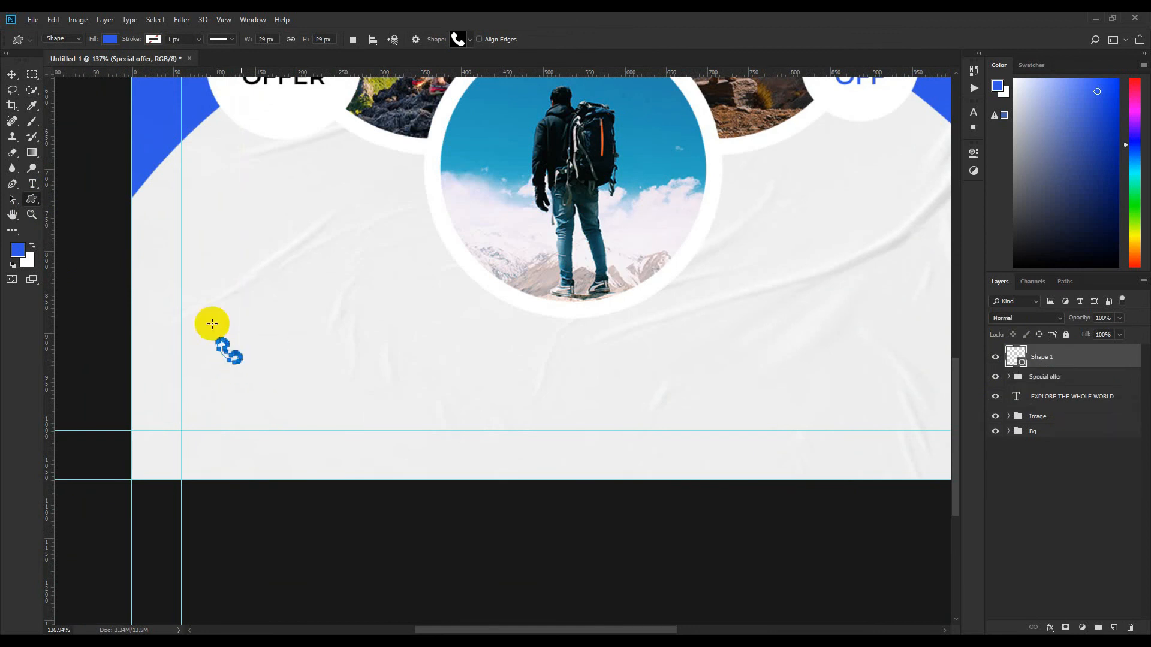
left_click(12, 74)
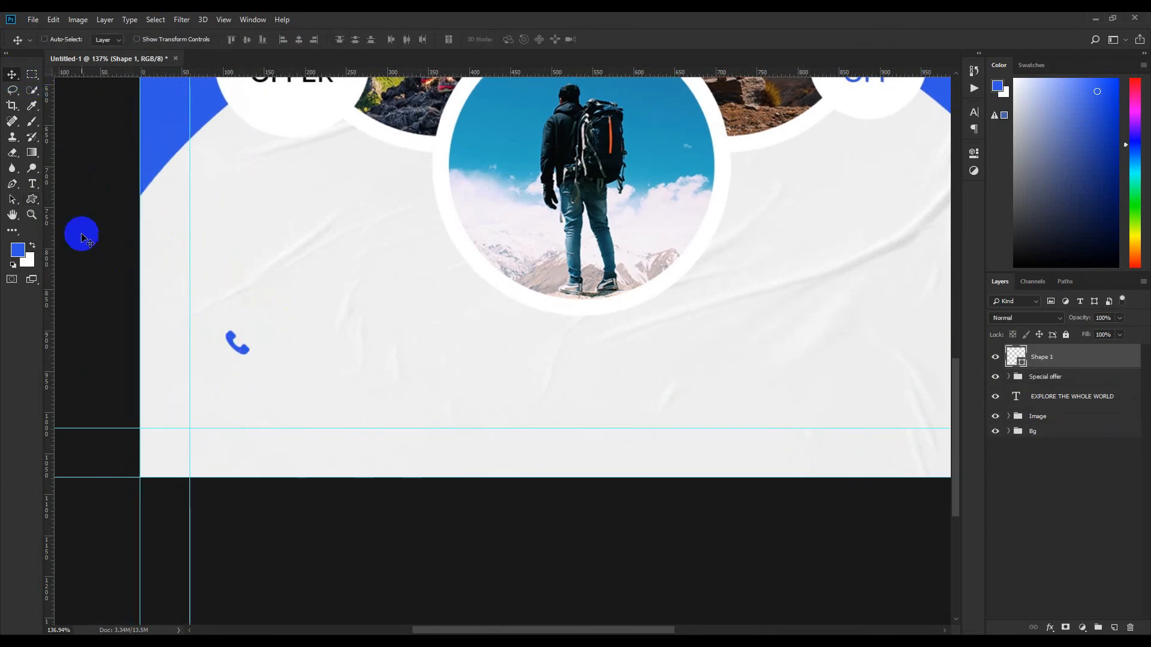
Draw a blue chain-link custom shape just below the phone icon
key("u")
left_click(459, 40)
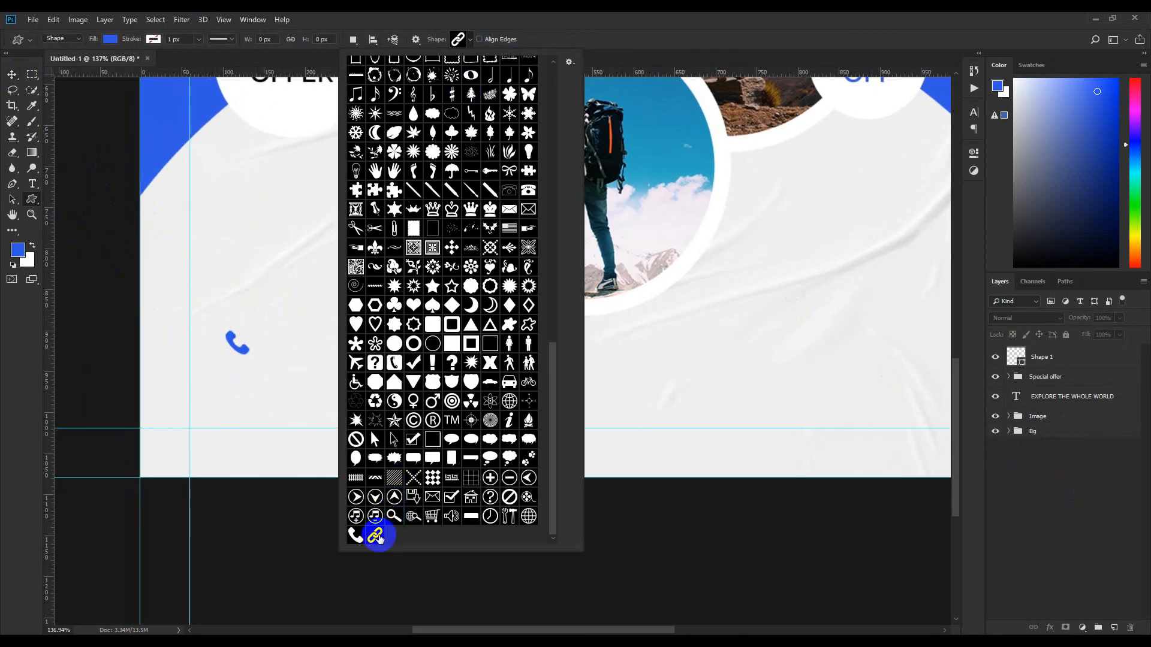
double_click(376, 535)
left_click_drag(231, 370, 248, 388)
left_click(13, 75)
scroll(214, 363, "up", 4)
Flip the link icon horizontally so it slants the same way as the phone icon
key("ctrl+t")
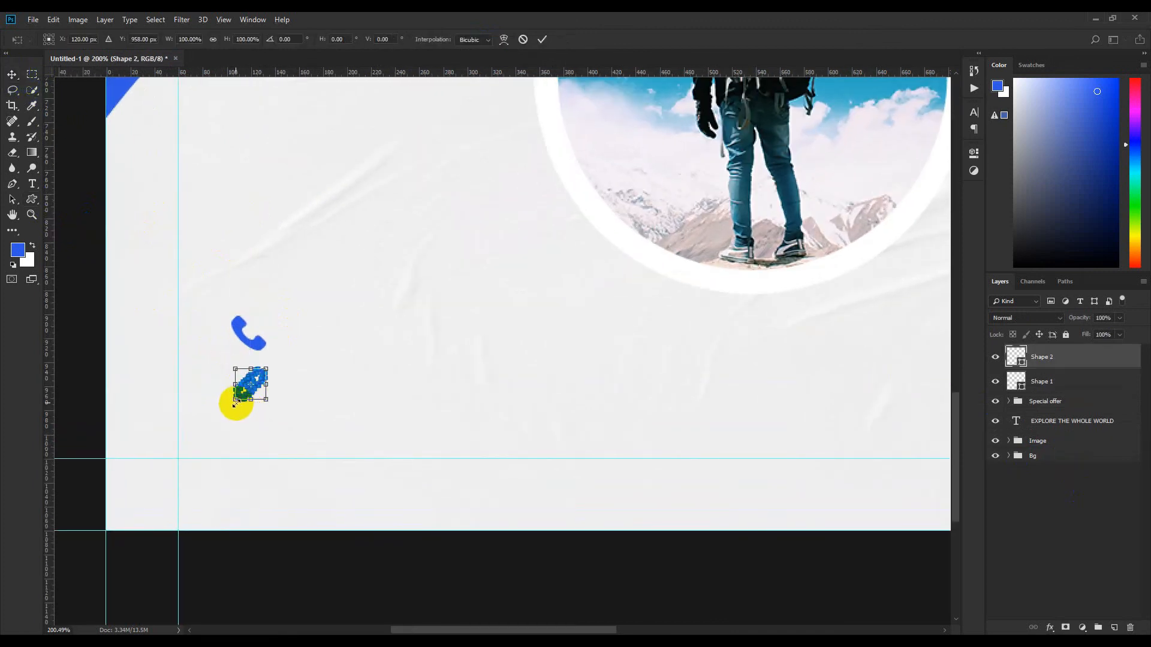
left_click_drag(235, 402, 235, 401)
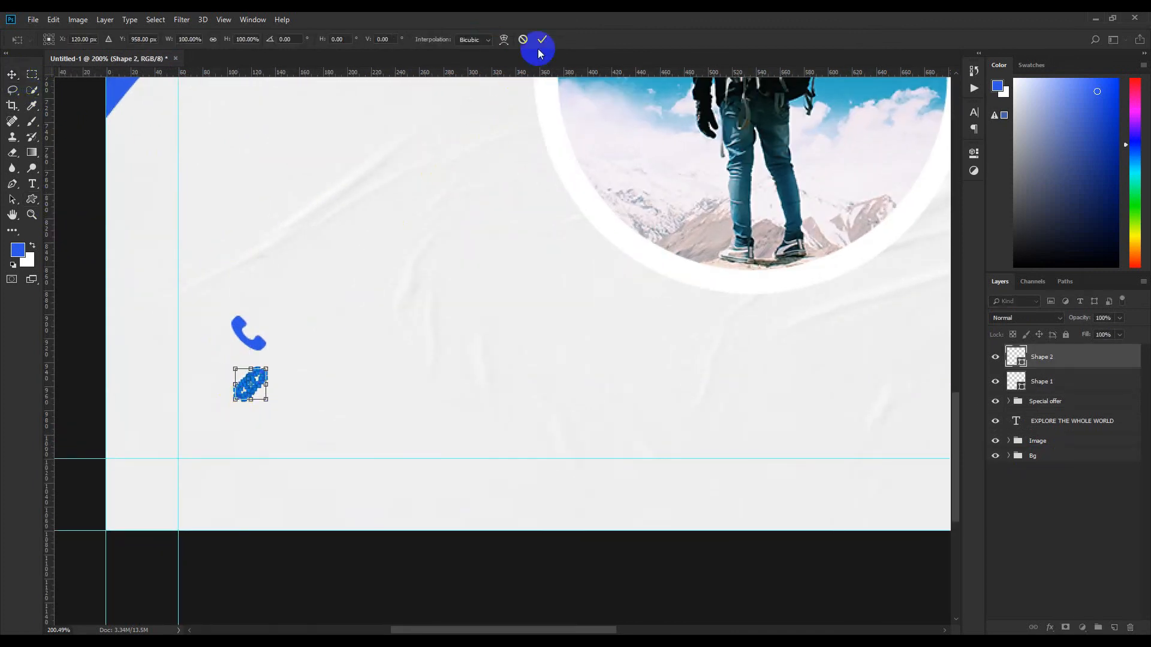
right_click(255, 384)
left_click(297, 533)
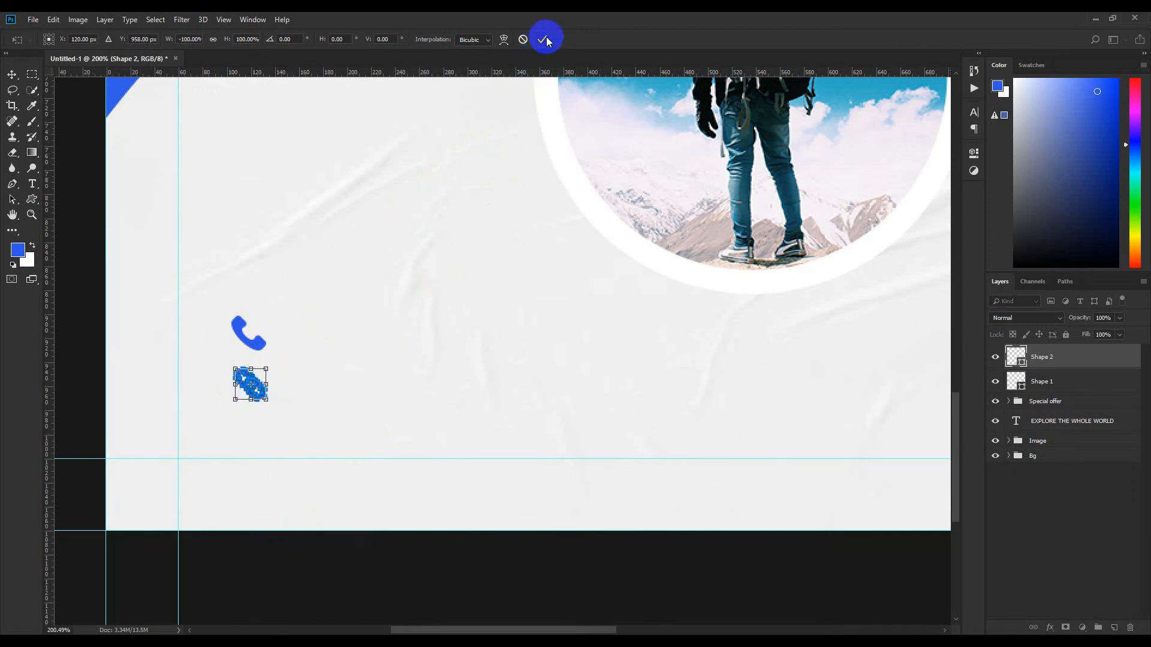
left_click(542, 39)
Scale the link icon up slightly to match the phone icon's width and line it up below it
scroll(252, 382, "up", 3)
key("ctrl+t")
left_click_drag(246, 373, 289, 396)
left_click(542, 40)
scroll(453, 399, "down", 3)
left_click(1125, 527)
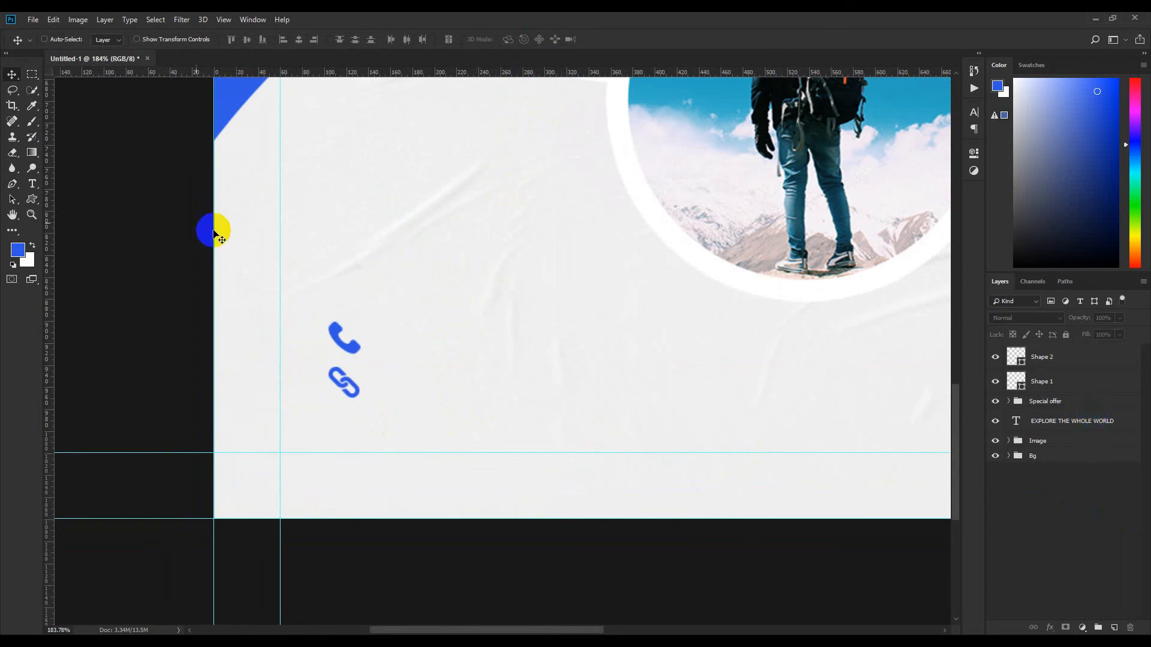
Draw a circle of about 40 x 40 px above the phone icon and fill it with black
right_click(37, 201)
left_click(84, 222)
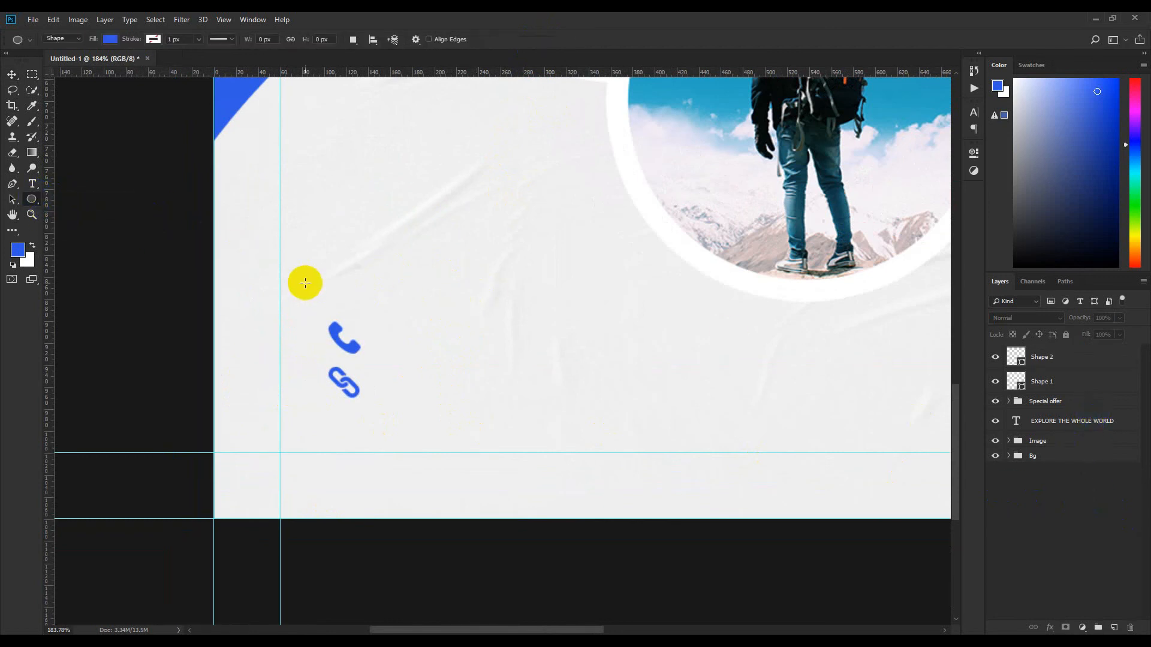
left_click_drag(339, 288, 366, 310)
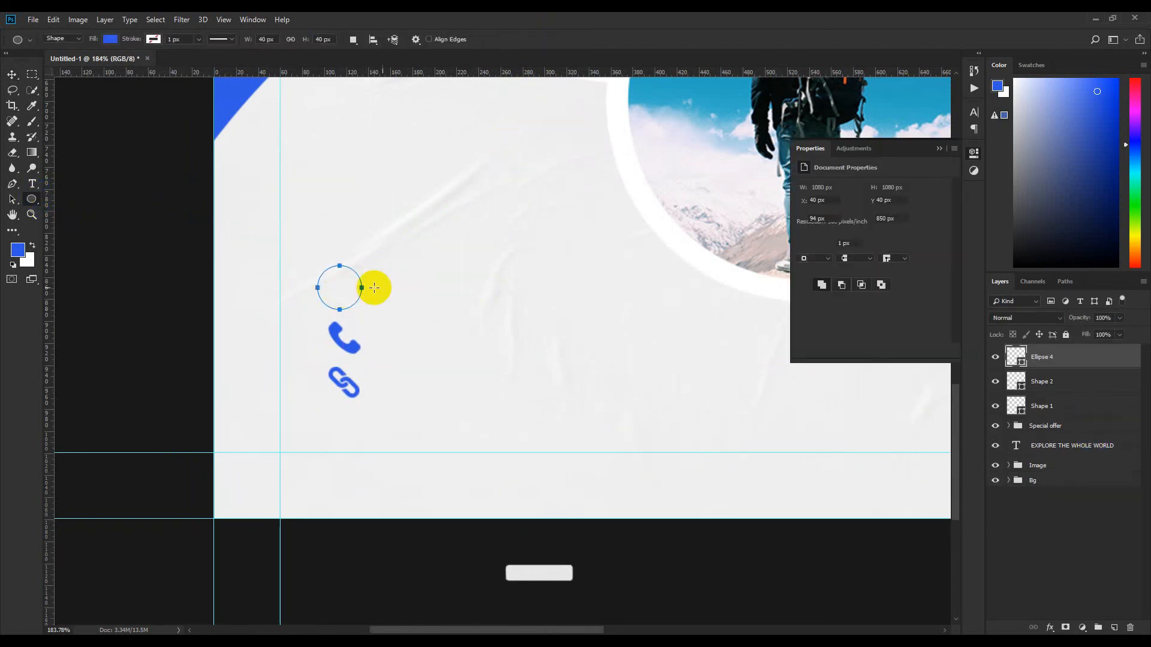
left_click(803, 243)
left_click(804, 306)
left_click(943, 149)
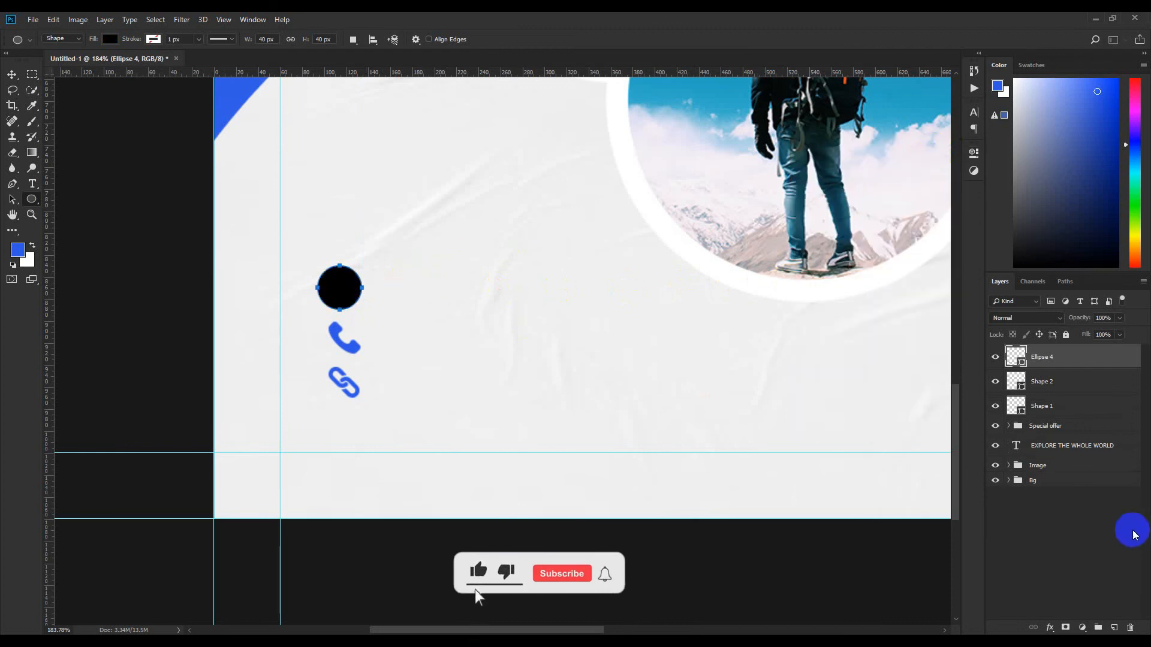
left_click(1130, 530)
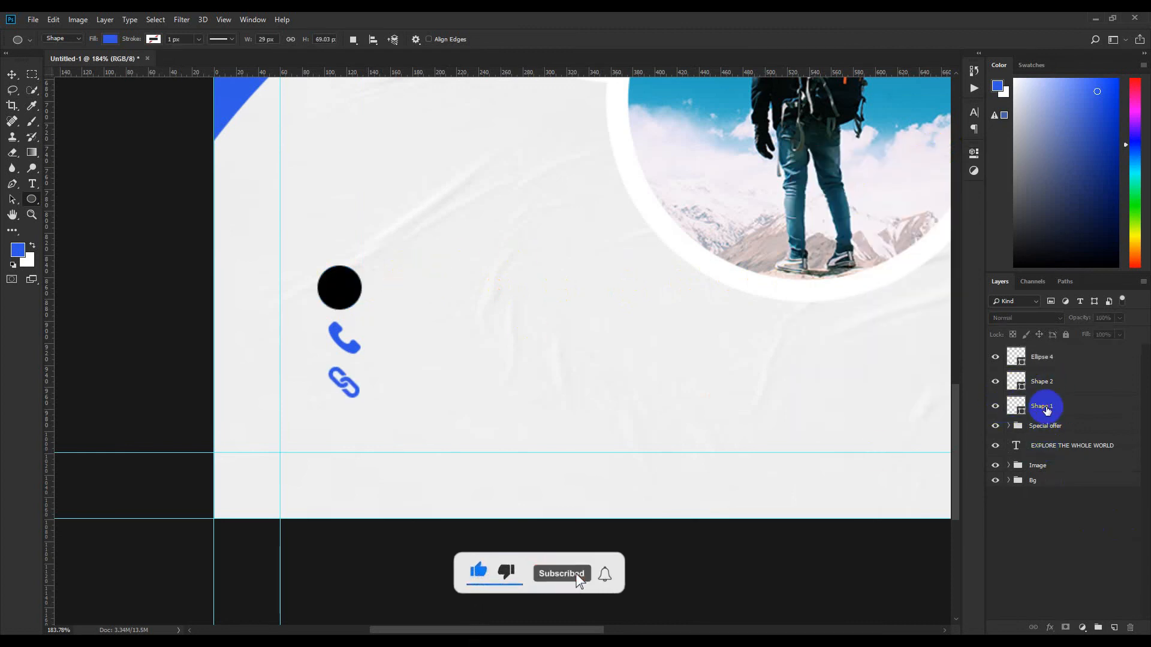
Bring the phone icon's layer to the front of the stack and recolor the icon white
left_click(1046, 409)
left_click_drag(1054, 408, 1068, 349)
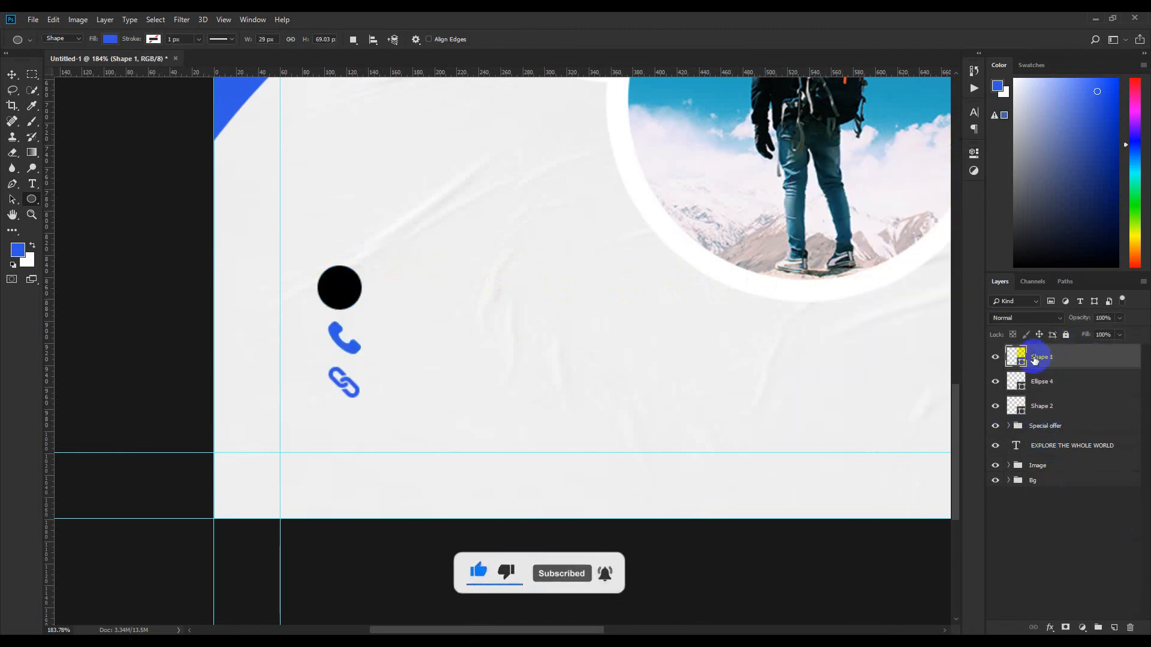
double_click(1027, 365)
key("Escape")
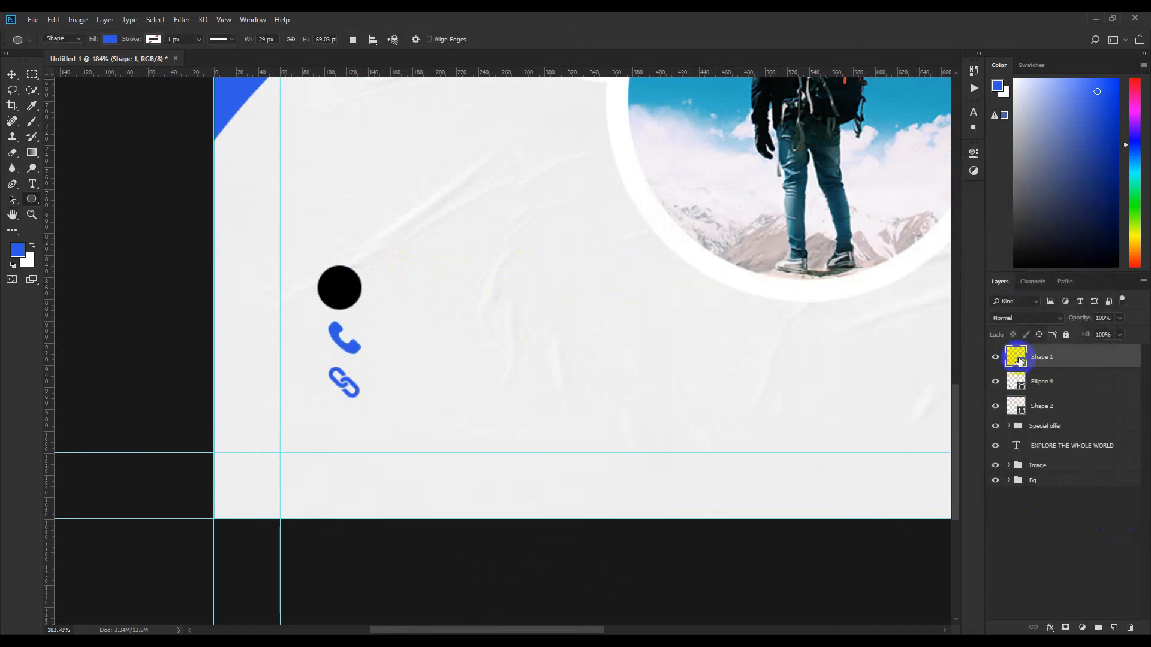
double_click(1014, 361)
left_click(854, 148)
left_click(1075, 149)
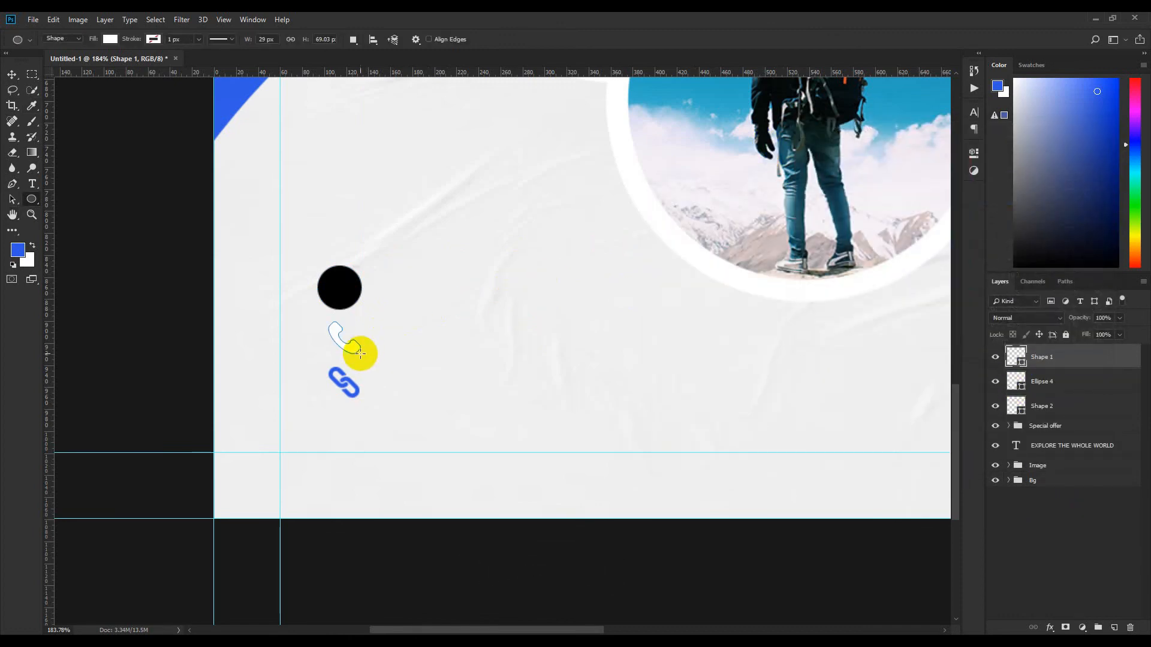
Place the phone icon on the black circle and scale it to about 69%
left_click(15, 76)
left_click_drag(340, 342, 370, 310)
scroll(333, 292, "up", 3)
key("ctrl+t")
left_click(542, 40)
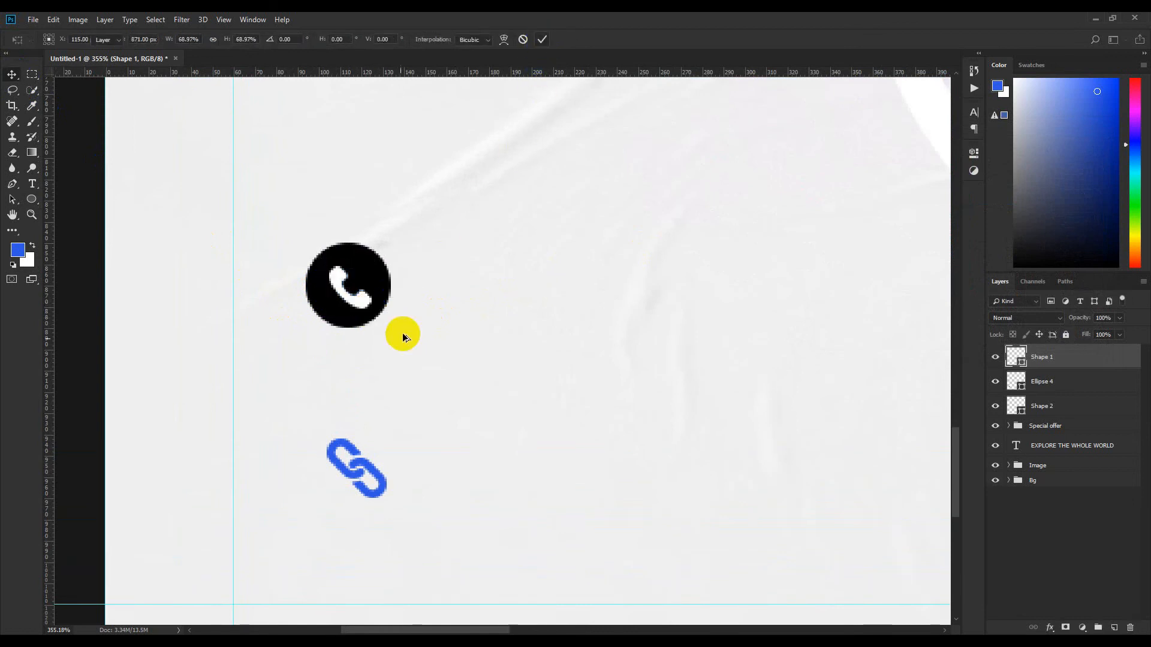
Align the phone icon and the black circle on their horizontal and vertical centers
scroll(386, 387, "down", 3)
scroll(374, 353, "up", 4)
left_click(1025, 382, "shift")
left_click(299, 40)
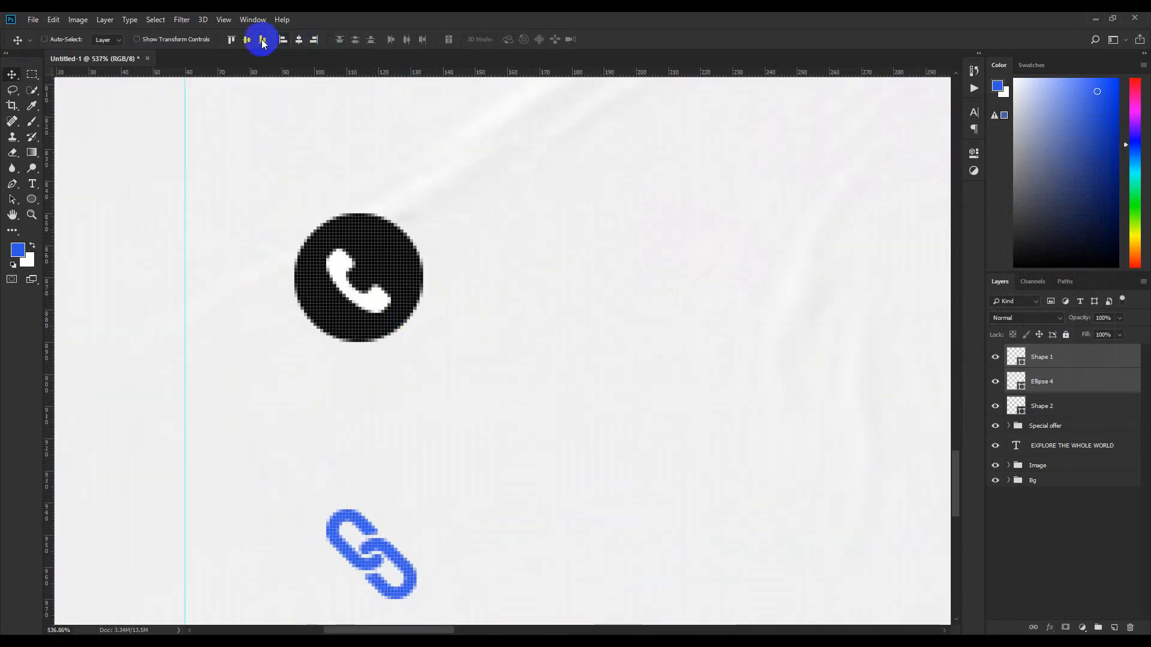
left_click(247, 40)
left_click(1086, 596)
Duplicate the black circle below the original and place the link icon on the copy, in front of all layers
scroll(408, 437, "down", 3)
left_click_drag(378, 300, 378, 407)
left_click_drag(384, 479, 378, 431)
key("ctrl+shift+bracketright")
Scale the link icon to about 82% within the lower black circle
key("ctrl+t")
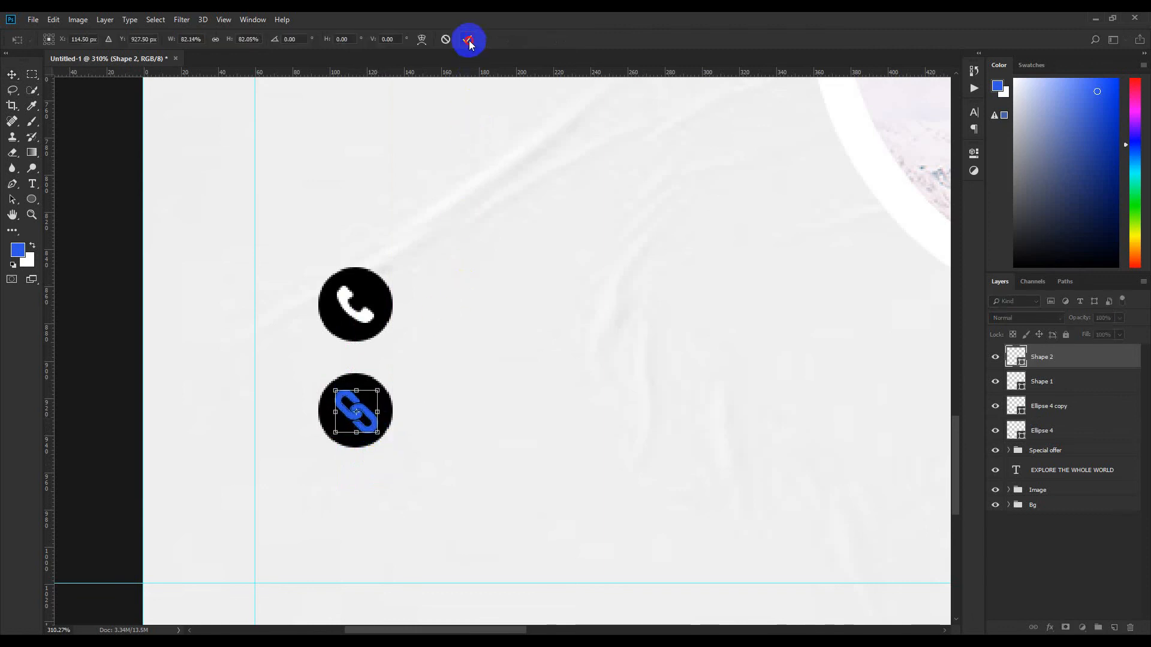
left_click(468, 40)
left_click(1036, 557)
scroll(374, 430, "up", 1)
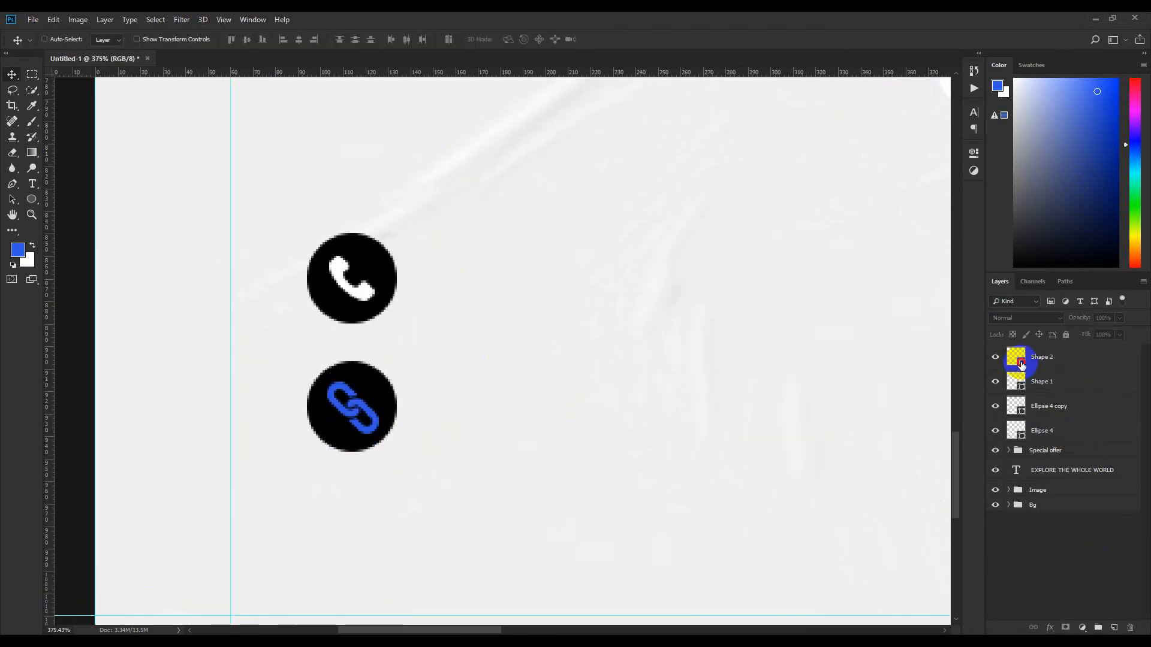
Recolor the link icon white
double_click(1021, 362)
left_click(794, 149)
left_click(1078, 150)
left_click(1045, 570)
Scale the white link icon down slightly inside its black circle
scroll(376, 439, "up", 3)
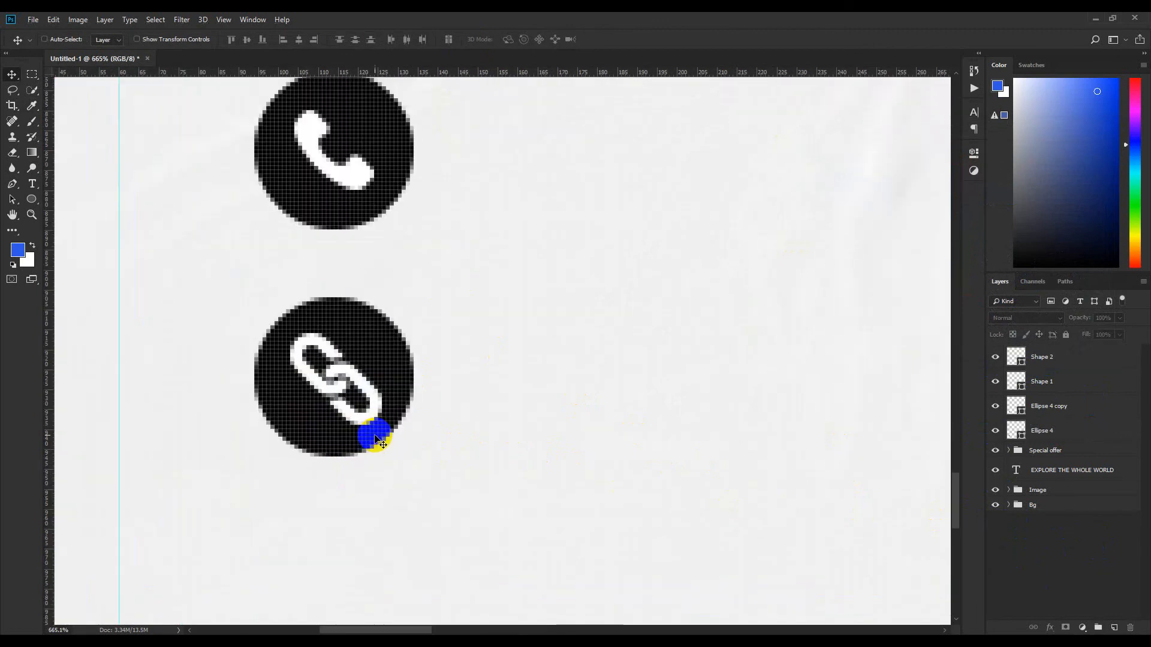
left_click(1072, 358)
key("ctrl+t")
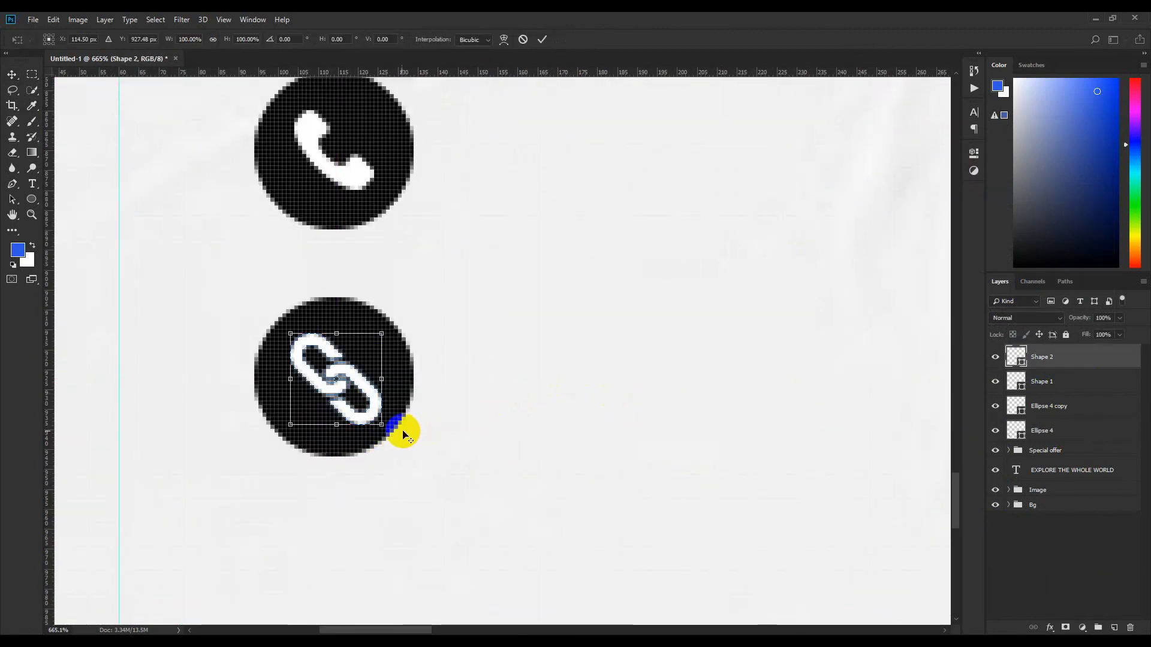
left_click_drag(385, 428, 381, 422)
left_click(542, 39)
scroll(487, 444, "down", 5)
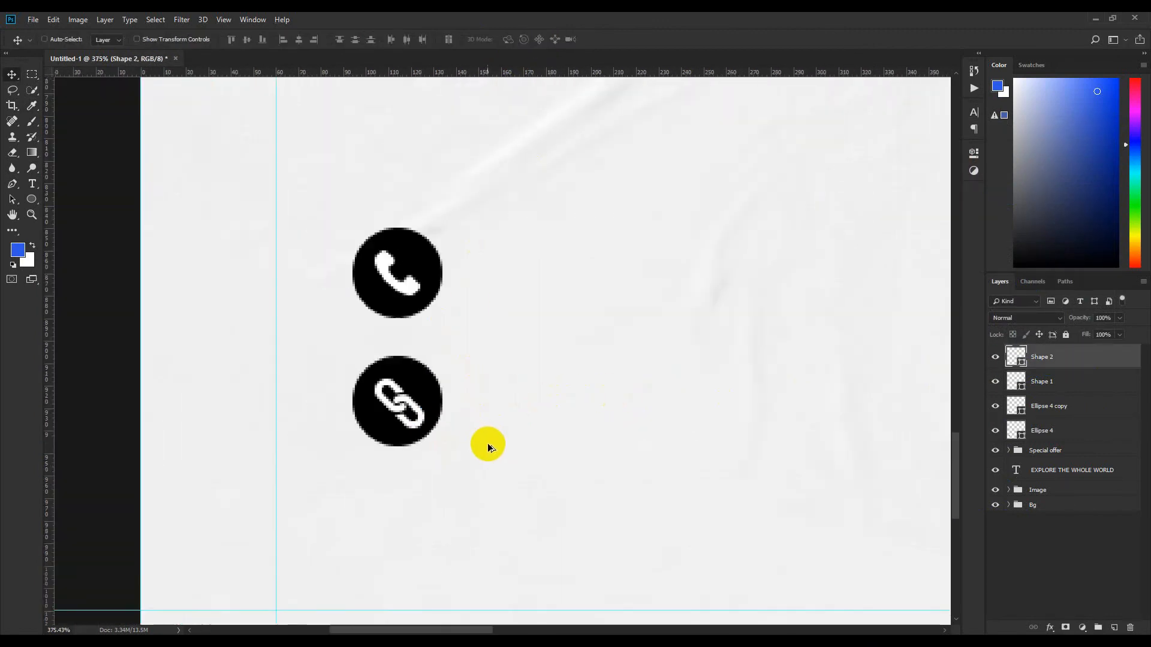
Place the lower circle's layer directly beneath the link icon's layer and center the icon and circle on each other horizontally and vertically
scroll(472, 442, "up", 3)
scroll(472, 438, "up", 5)
left_click(462, 362, "ctrl")
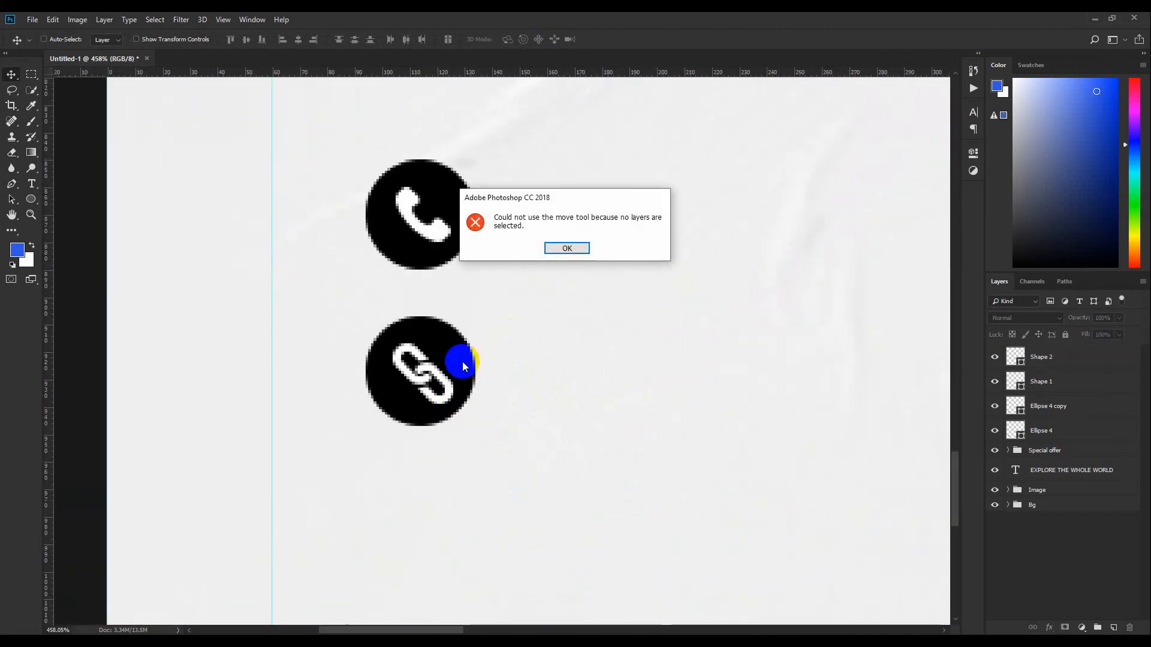
key("Return")
left_click(444, 368, "ctrl")
left_click(447, 380, "ctrl")
left_click_drag(1076, 408, 1067, 369)
left_click(1057, 355, "shift")
left_click(297, 40)
left_click(245, 40)
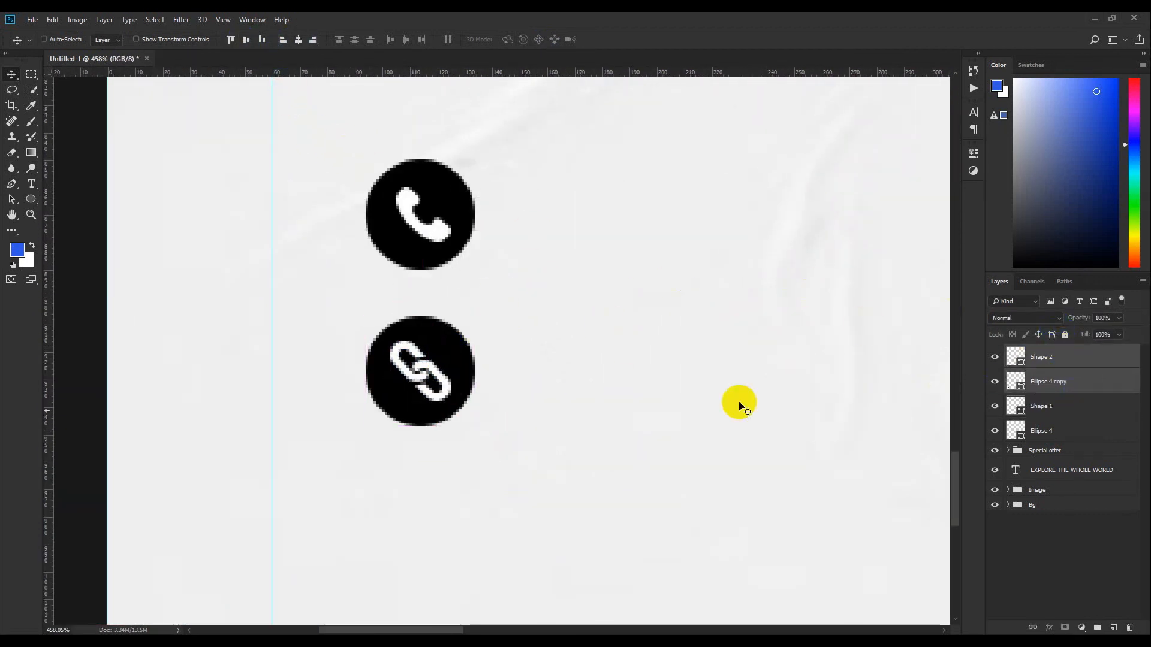
left_click(1049, 559)
Move both contact icons with their black circles into the canvas's lower-left corner where the margin guides meet
scroll(448, 376, "down", 10)
left_click(1059, 426, "shift")
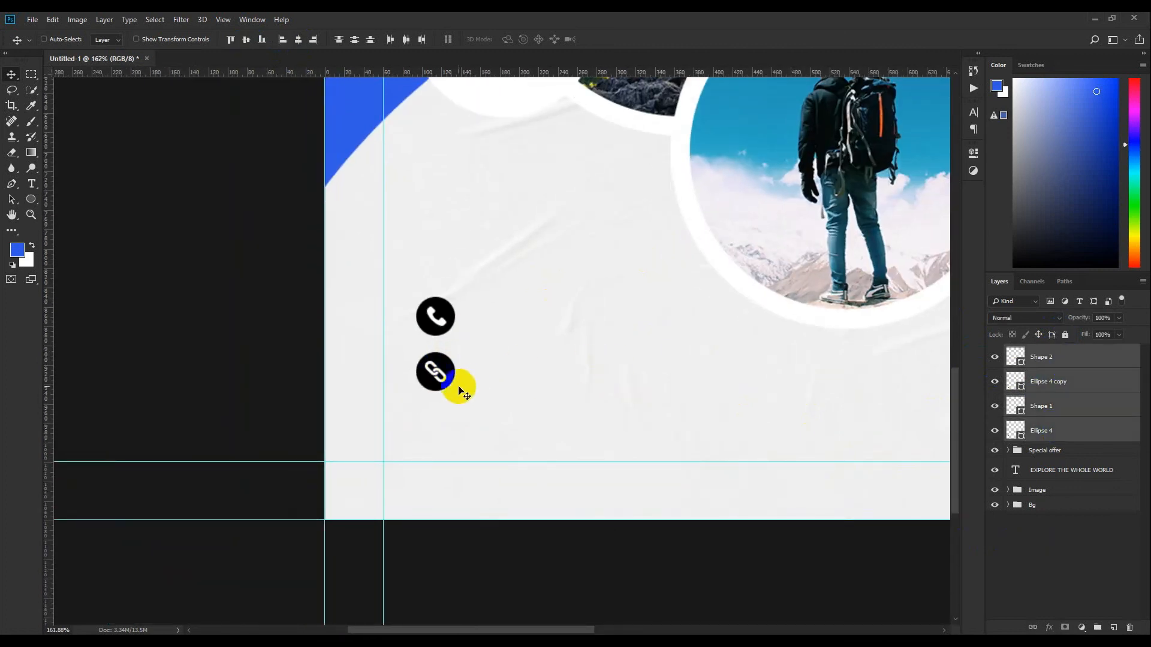
left_click_drag(436, 373, 404, 442)
left_click(1123, 513)
scroll(494, 461, "down", 5)
scroll(493, 463, "up", 6)
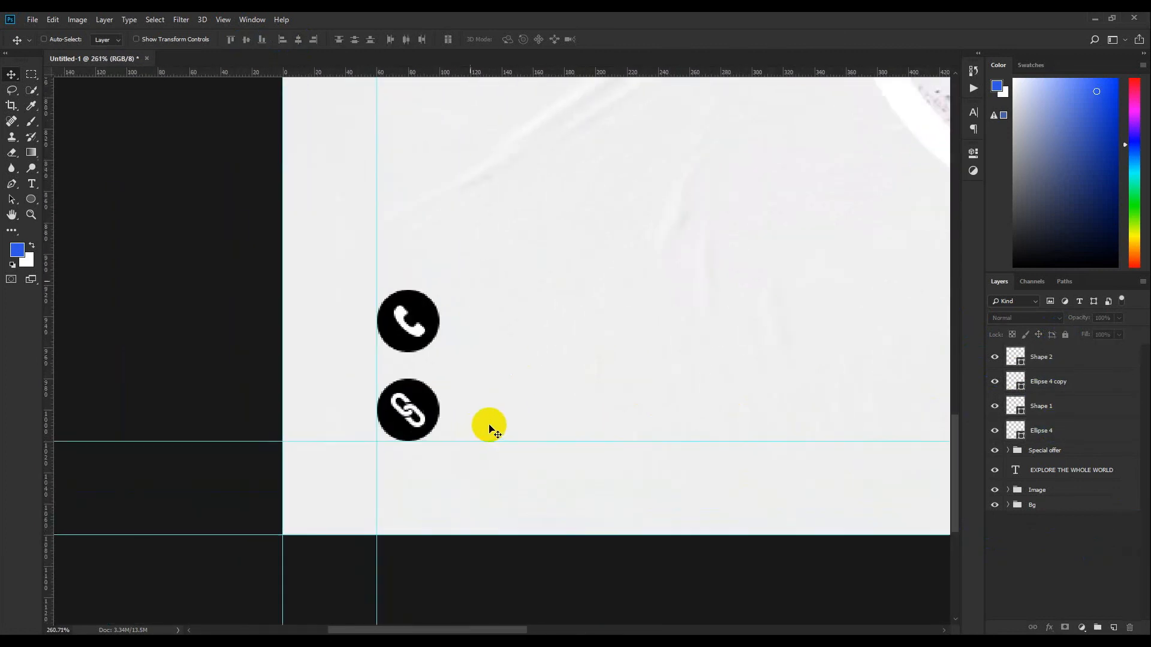
Nudge the phone icon and its black circle slightly down, closer to the link icon
left_click(997, 431)
left_click(997, 432)
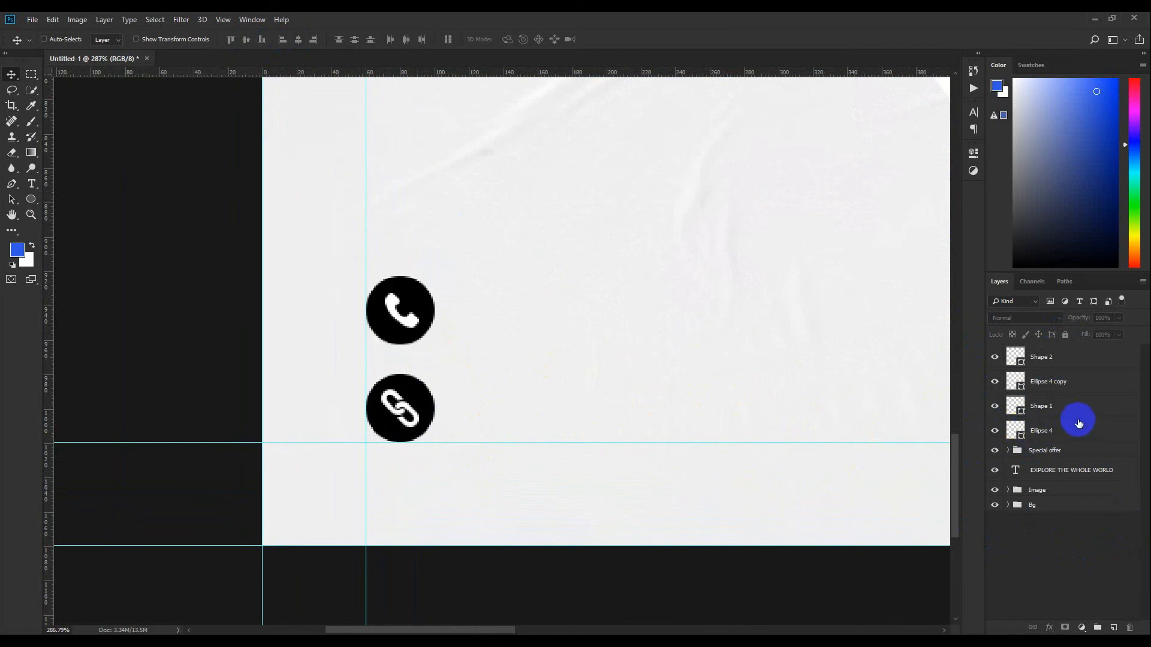
left_click(1077, 411)
left_click(1077, 429, "shift")
left_click_drag(423, 319, 420, 328)
scroll(476, 423, "down", 14)
scroll(434, 458, "up", 8)
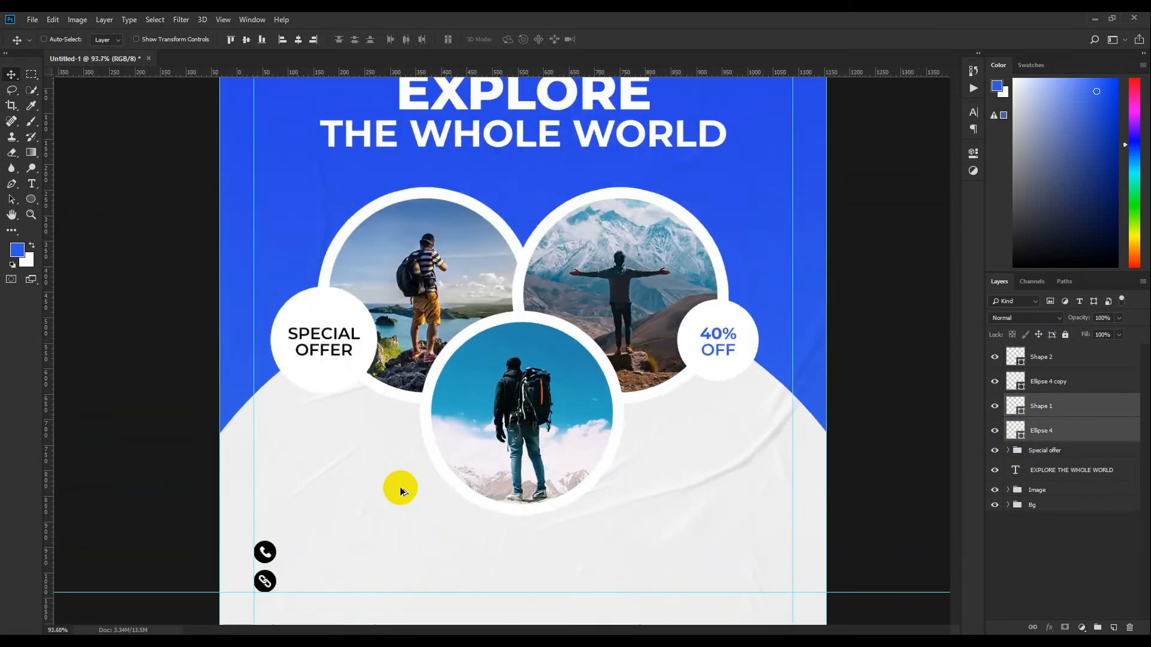
left_click_drag(404, 510, 509, 320)
left_click(1076, 565)
Add a text line with a placeholder phone number near the phone icon and set it in Montserrat Regular
left_click_drag(362, 423, 219, 354)
scroll(206, 360, "up", 3)
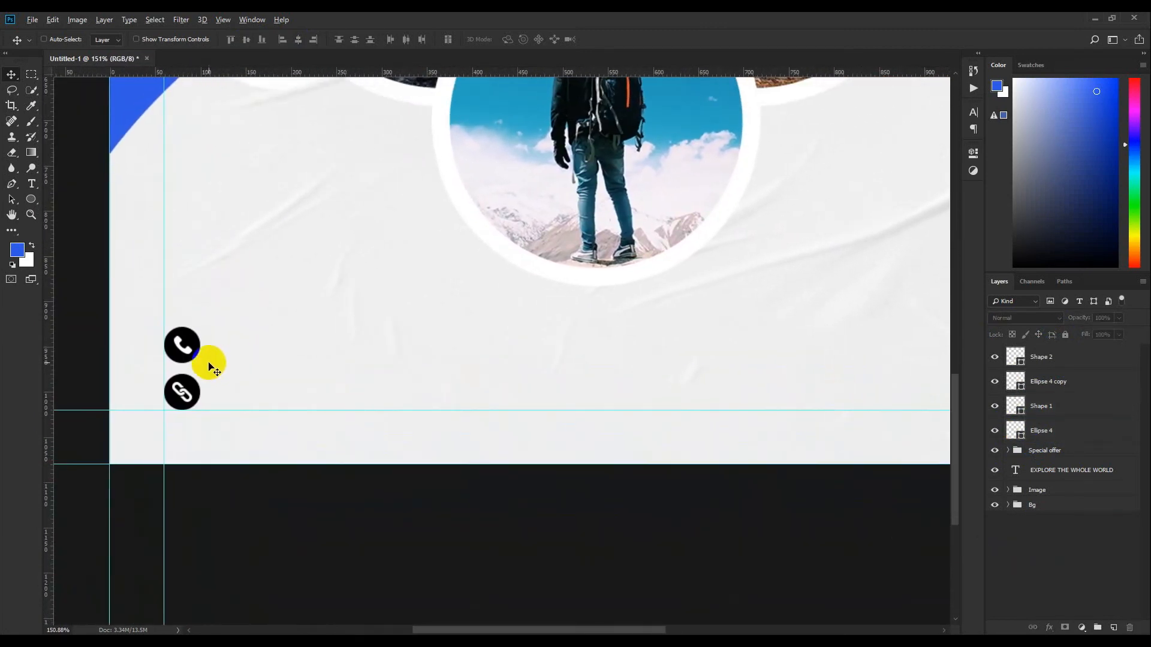
left_click(32, 184)
left_click(240, 336)
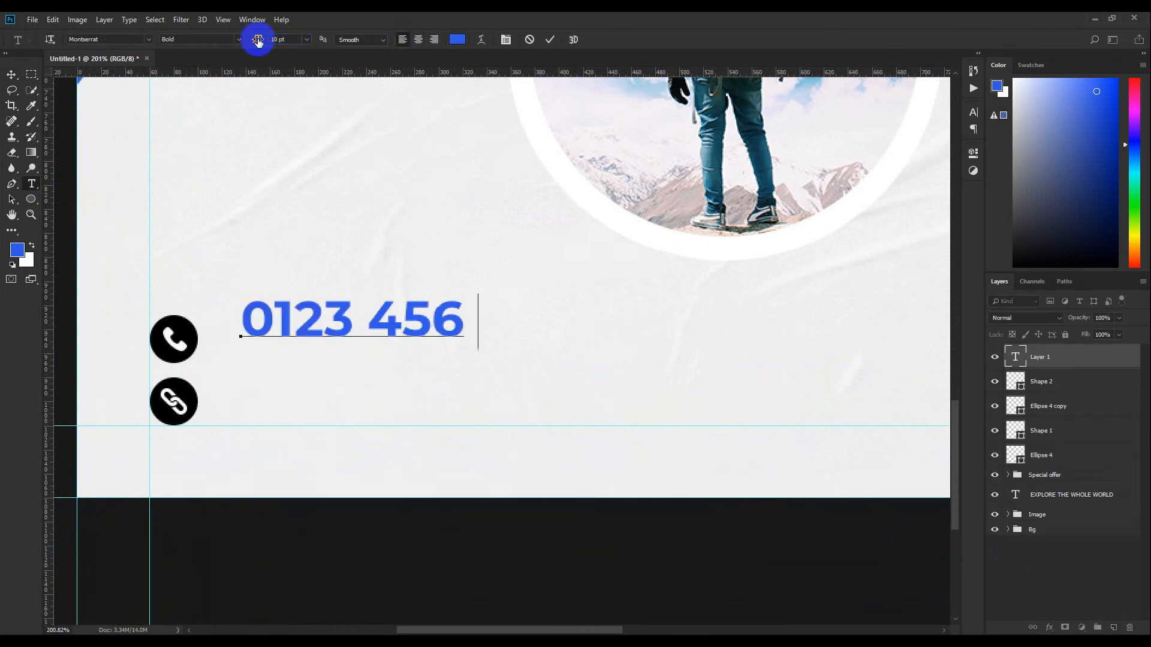
key("ctrl+a")
left_click(239, 39)
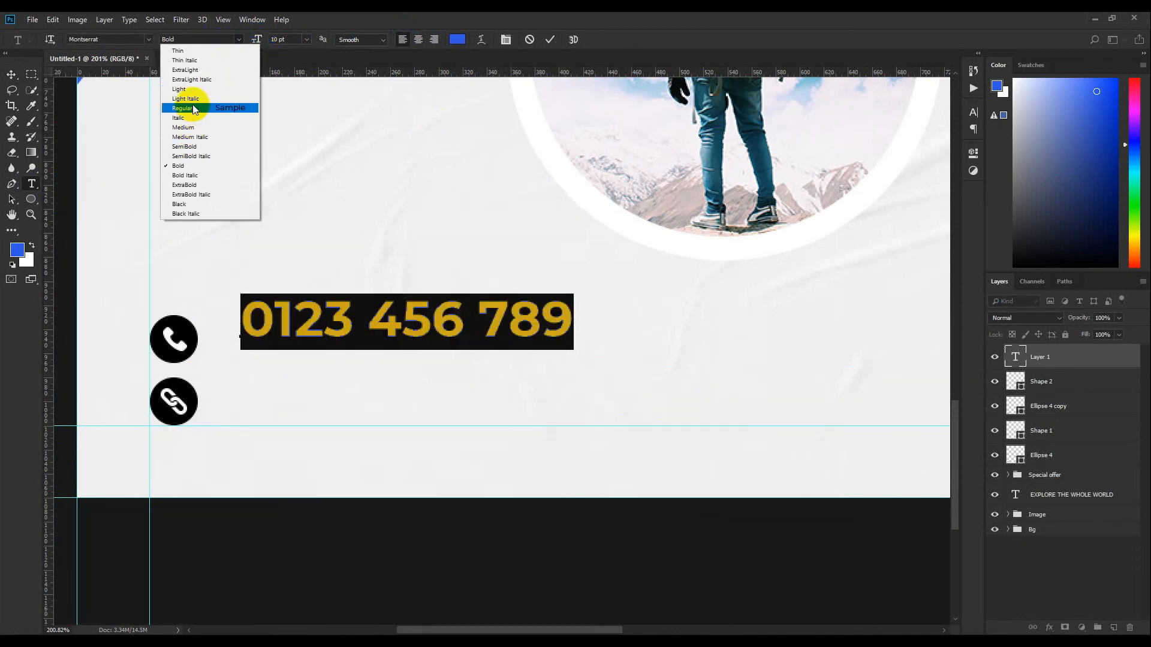
left_click(239, 108)
left_click(549, 39)
Move the phone number text next to the phone icon, vertically centered on its circle
left_click(12, 74)
left_click_drag(296, 315, 274, 335)
scroll(274, 344, "down", 10)
scroll(459, 419, "up", 8)
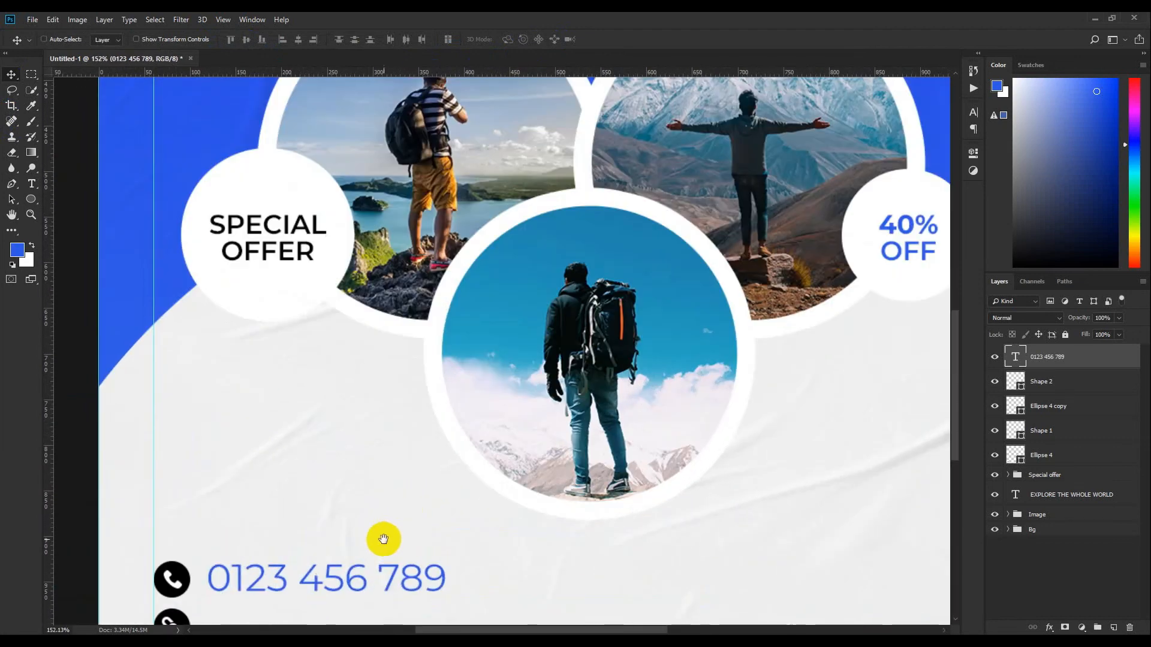
left_click_drag(382, 539, 393, 384)
scroll(288, 456, "up", 2)
Recolor the phone number text black
left_click_drag(220, 420, 671, 418)
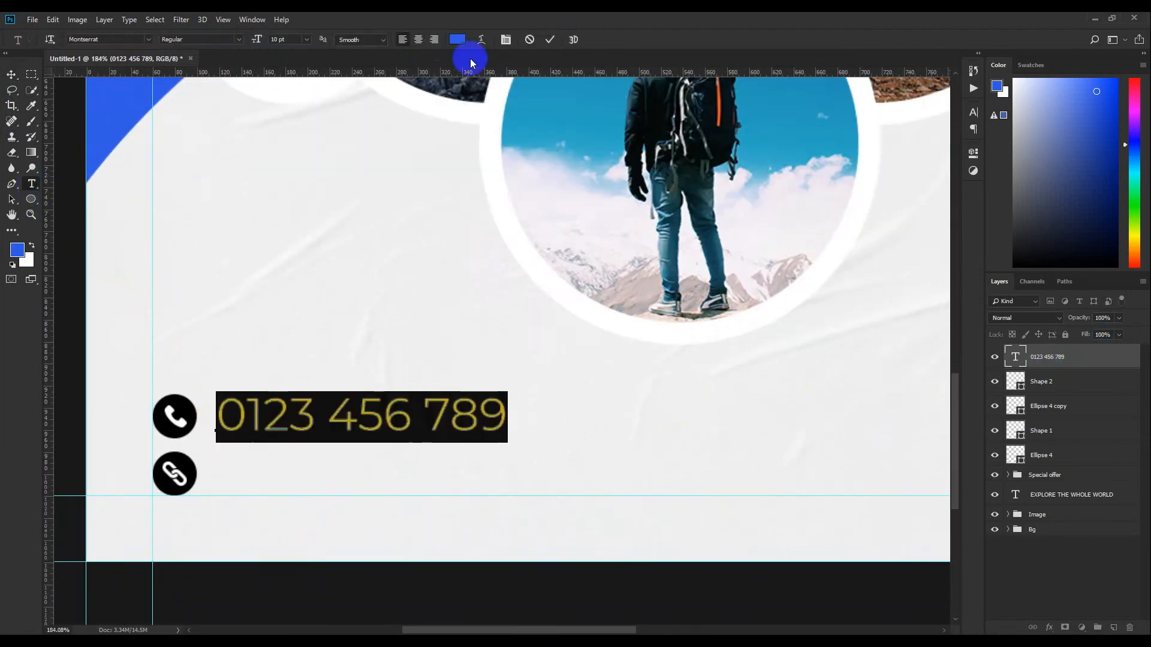
left_click(457, 40)
key("Return")
left_click(550, 40)
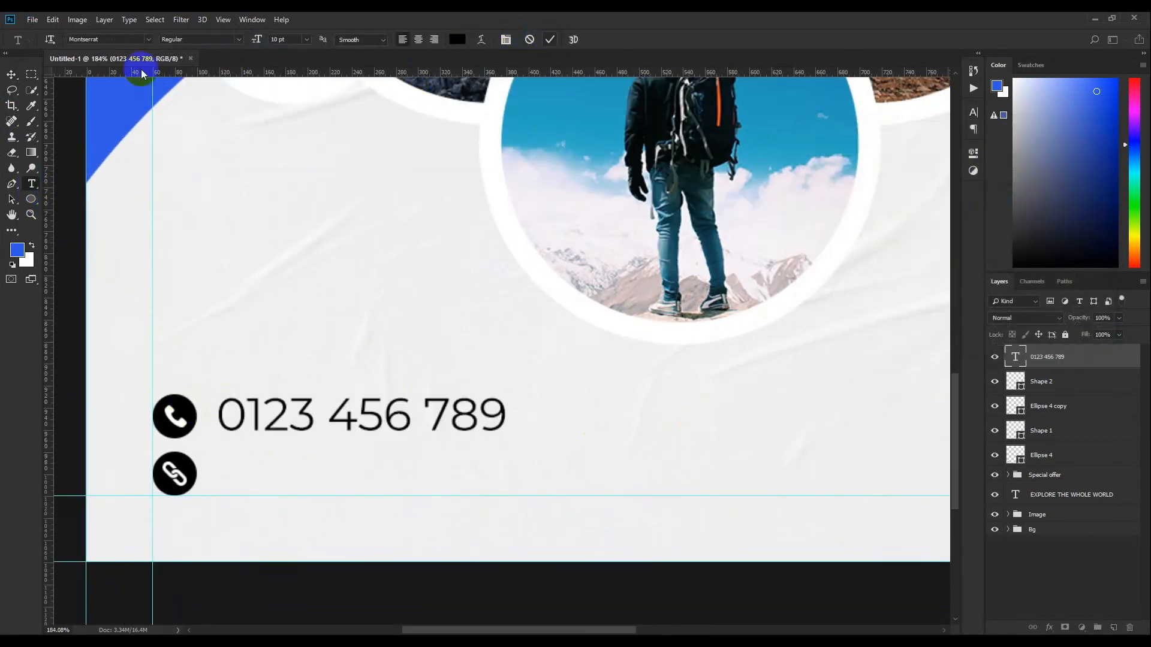
left_click(12, 74)
scroll(311, 352, "down", 4)
scroll(420, 506, "up", 5)
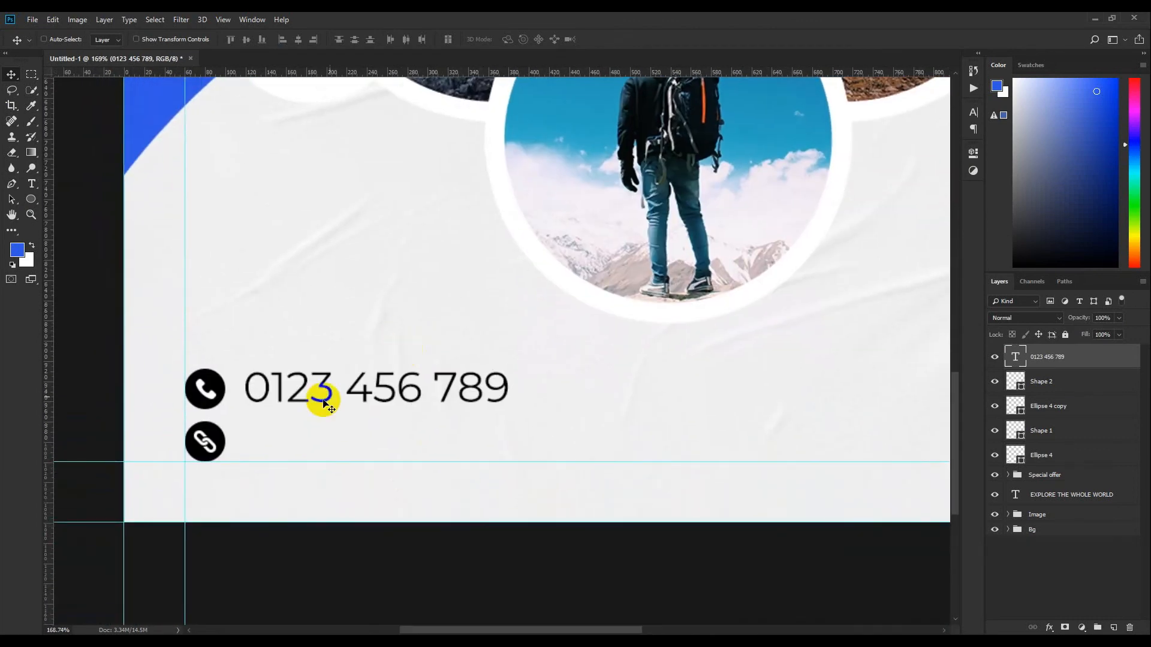
scroll(323, 401, "up", 4)
left_click_drag(243, 438, 292, 426)
left_click(32, 184)
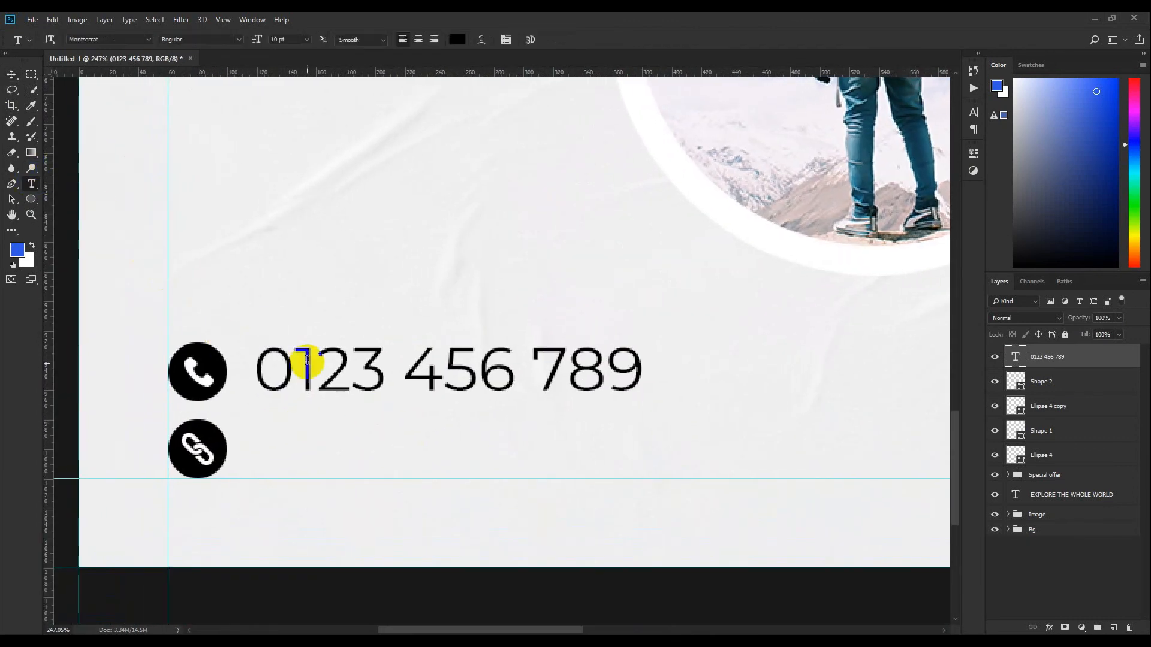
left_click_drag(255, 381, 654, 378)
left_click(290, 39)
key("Down")
key("Down")
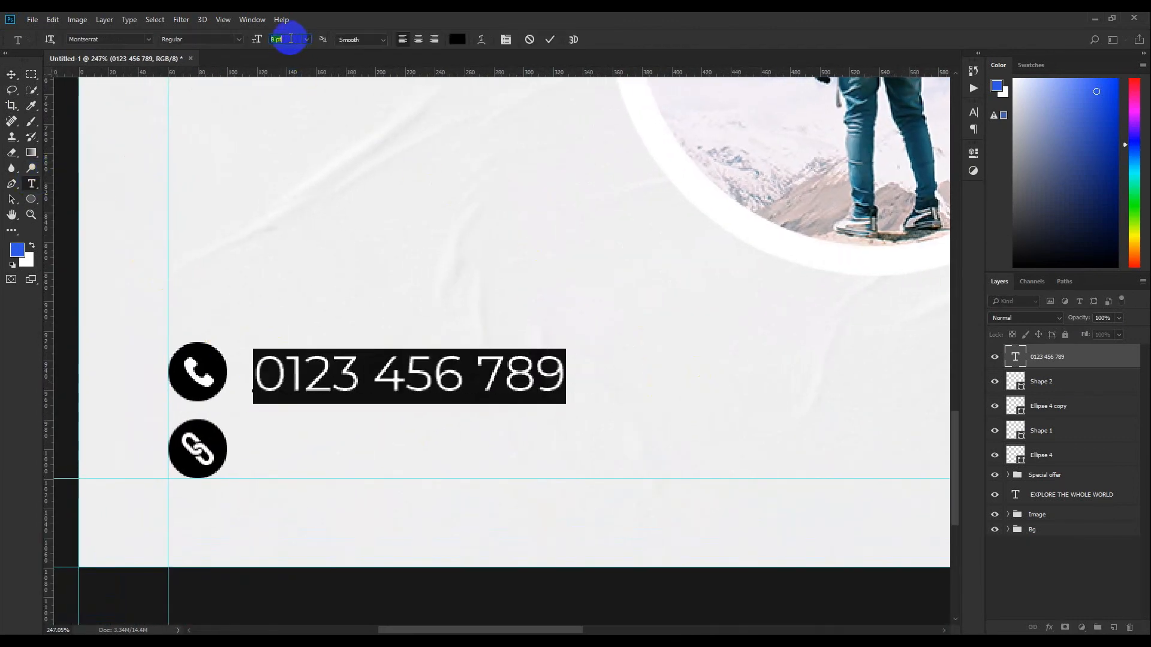
left_click(531, 41)
Set the phone number's font size to 8 pt
triple_click(274, 390)
left_click(277, 39)
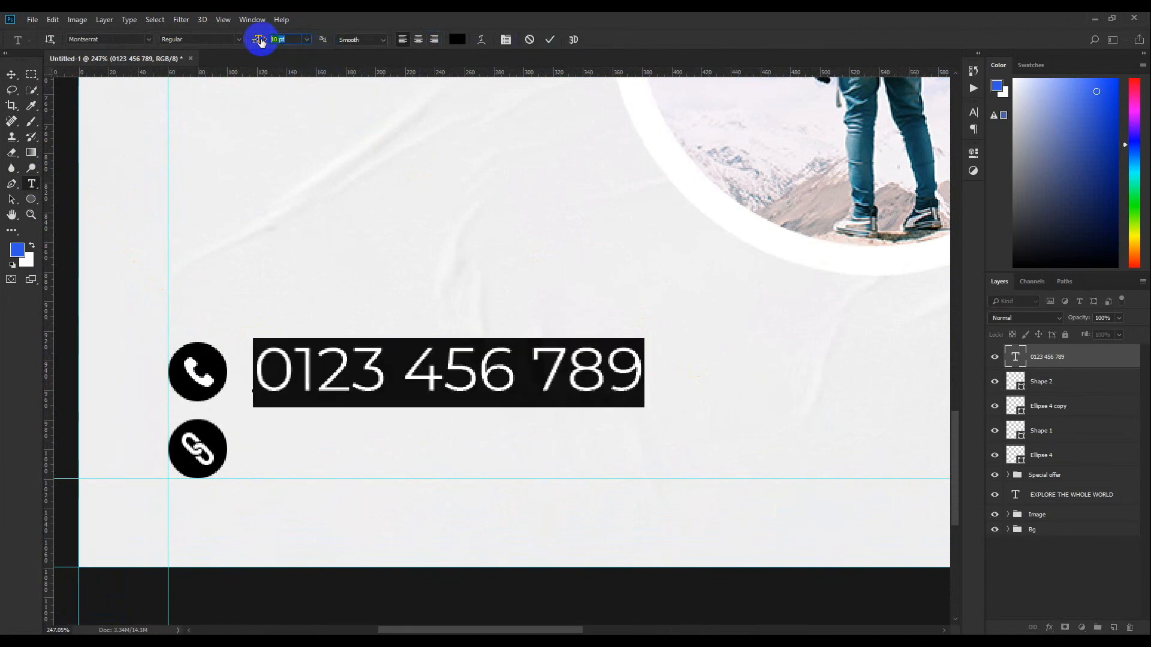
key("Down")
key("Down")
left_click(544, 41)
left_click(11, 74)
scroll(387, 353, "down", 10)
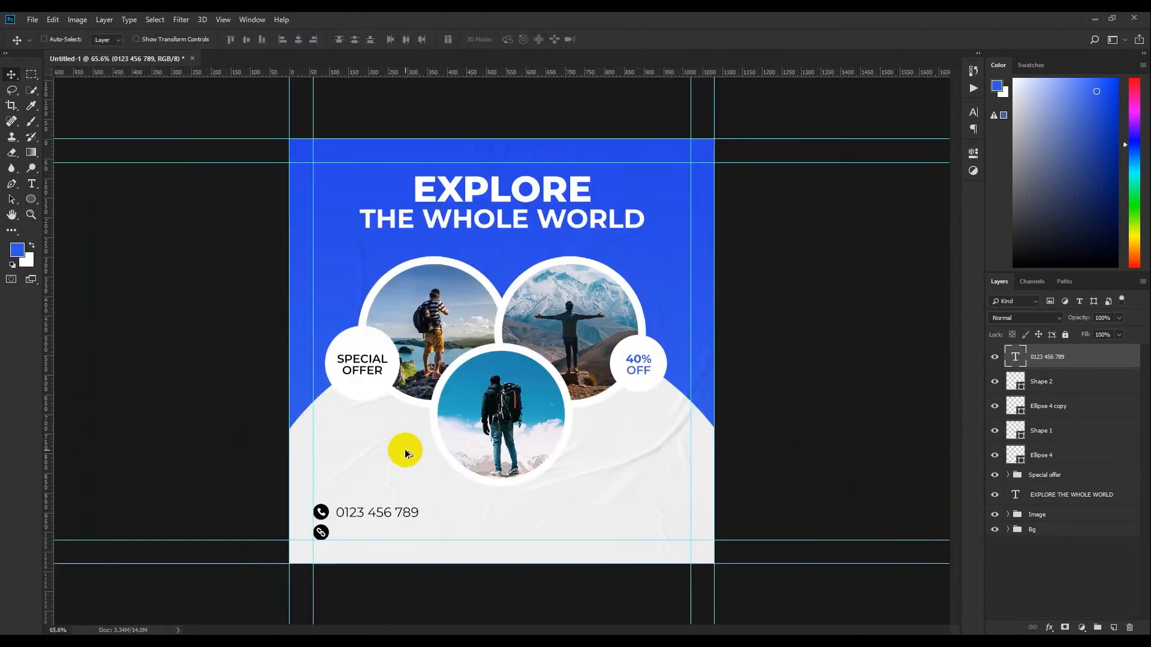
Scale both contact icons and their black circles together to about 85%
scroll(406, 479, "up", 8)
left_click_drag(267, 572, 418, 372)
scroll(356, 354, "up", 5)
scroll(339, 370, "up", 5)
scroll(339, 372, "up", 3)
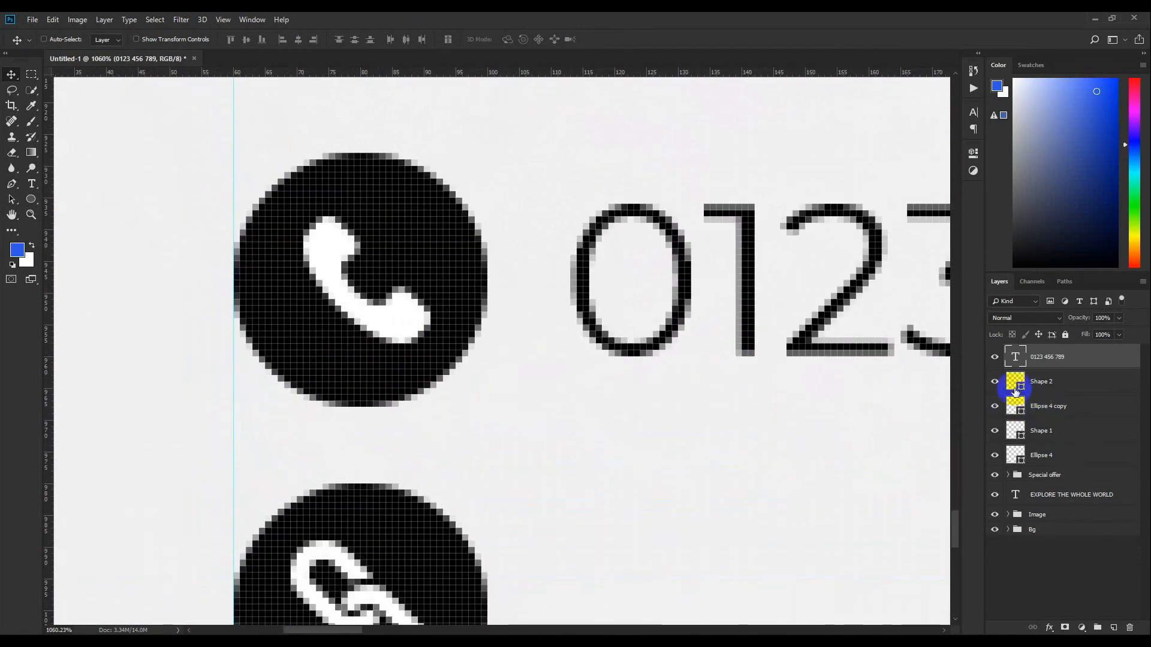
left_click(1027, 437)
left_click(1029, 453, "shift")
left_click(1063, 387, "shift")
left_click(1061, 381, "shift")
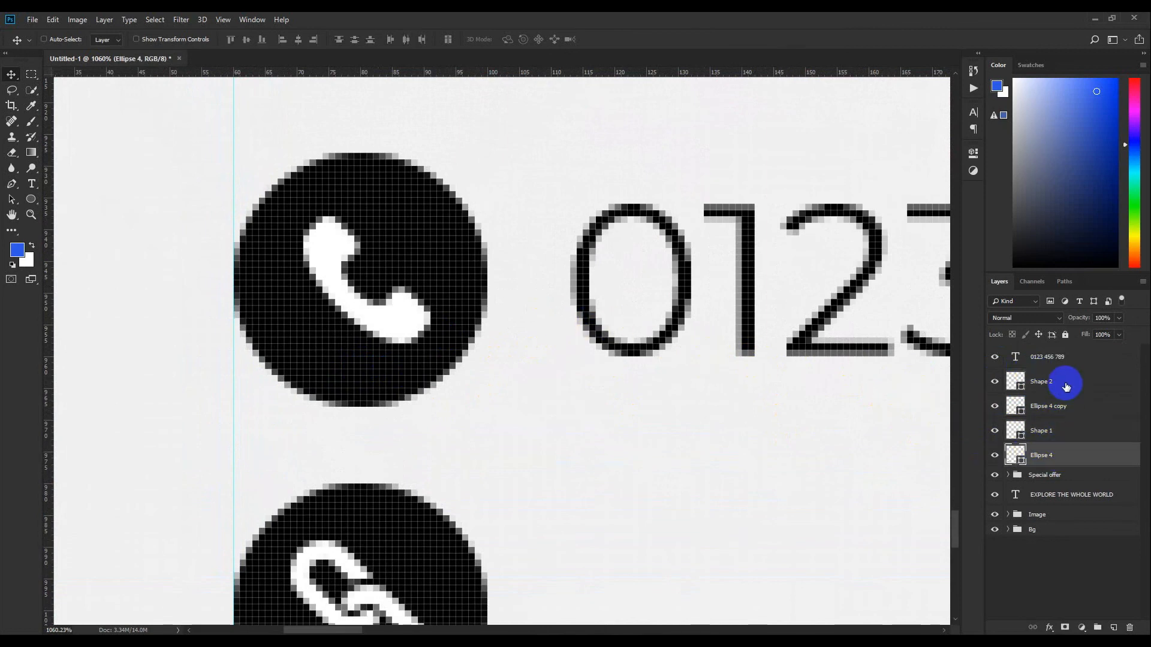
key("ctrl+t")
left_click_drag(486, 154, 465, 196)
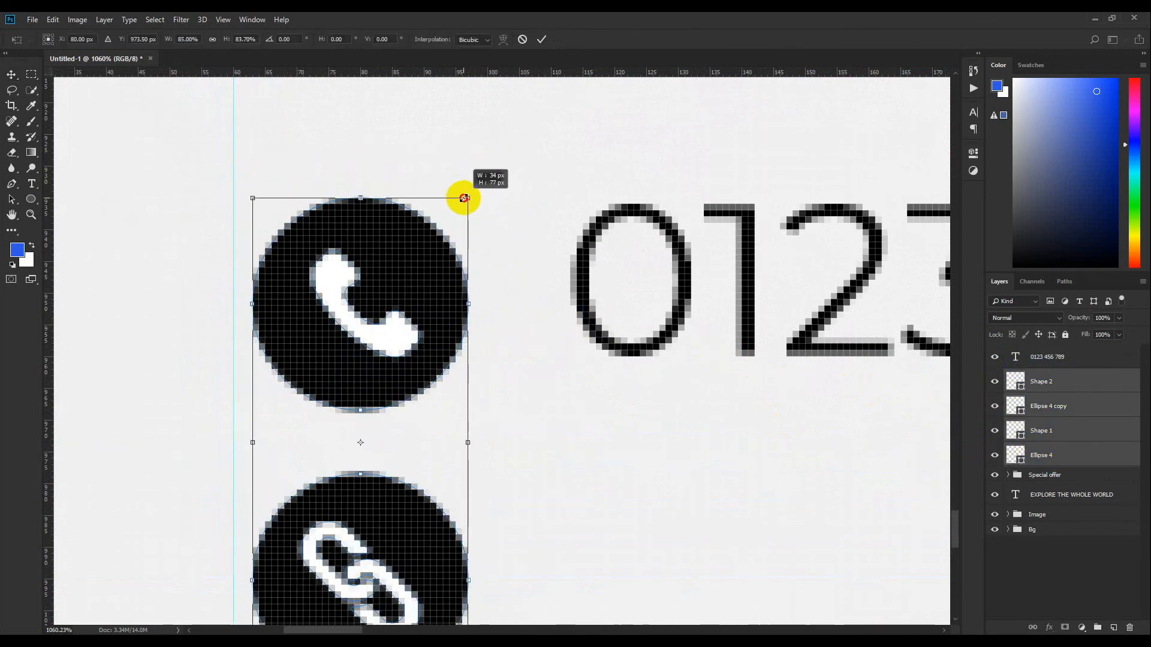
left_click(546, 40)
Move the phone icon with its circle against the left margin guide, vertically centered on the phone number
left_click(1048, 430)
left_click(1043, 455, "shift")
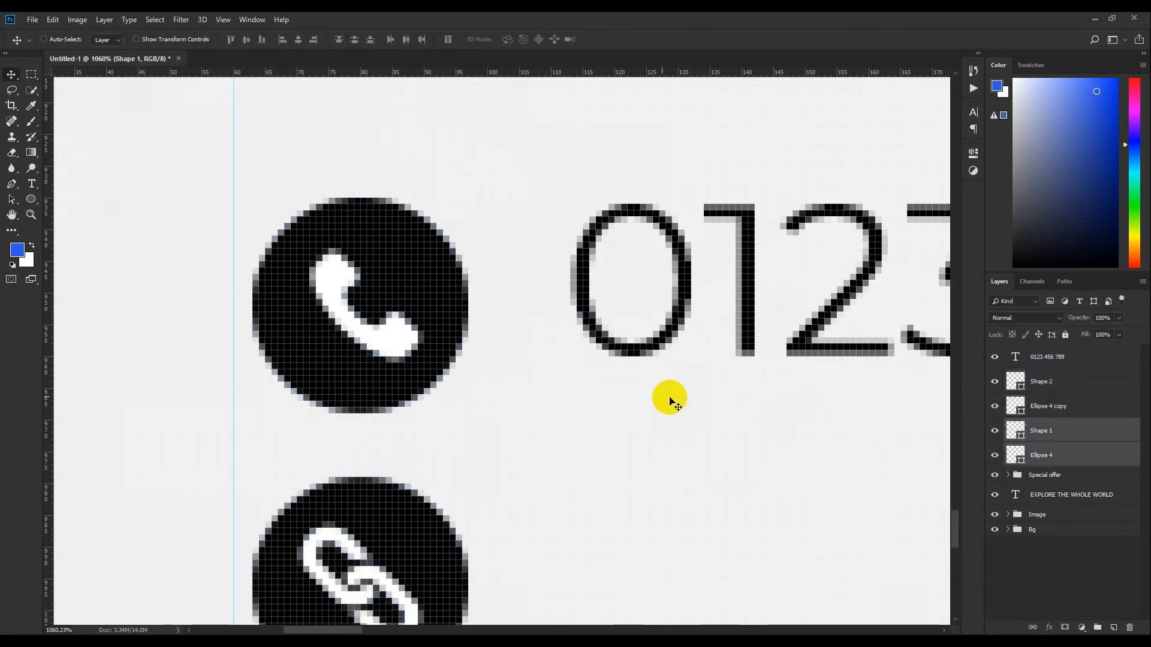
left_click_drag(355, 298, 337, 278)
scroll(408, 349, "down", 6)
scroll(668, 441, "up", 2)
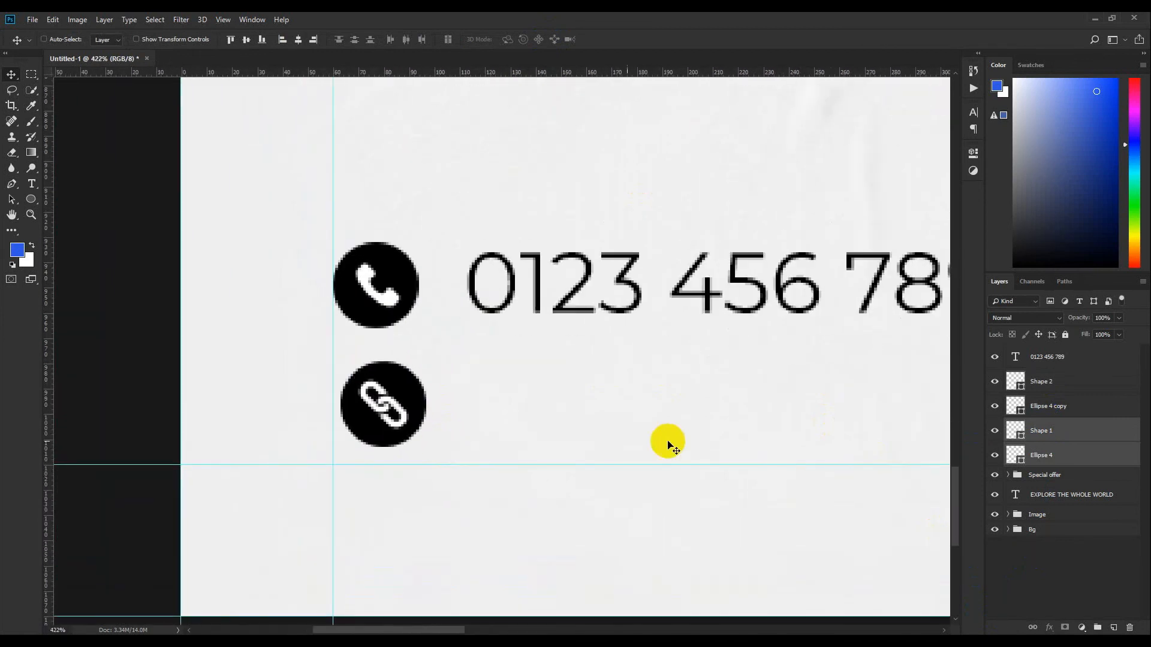
Move the link icon with its circle against the left margin guide, directly below the phone icon
left_click(1026, 410)
left_click(1020, 385, "shift")
left_click_drag(397, 418, 389, 416)
scroll(812, 534, "down", 1)
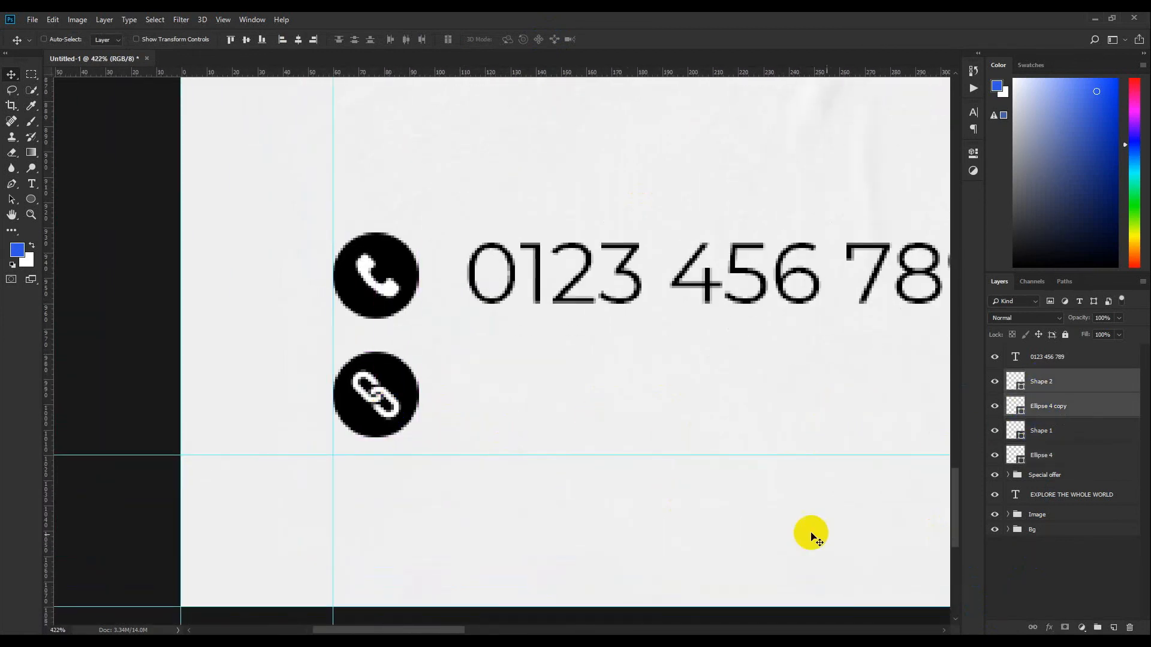
left_click(811, 533, "ctrl")
left_click_drag(636, 367, 409, 332)
key("Return")
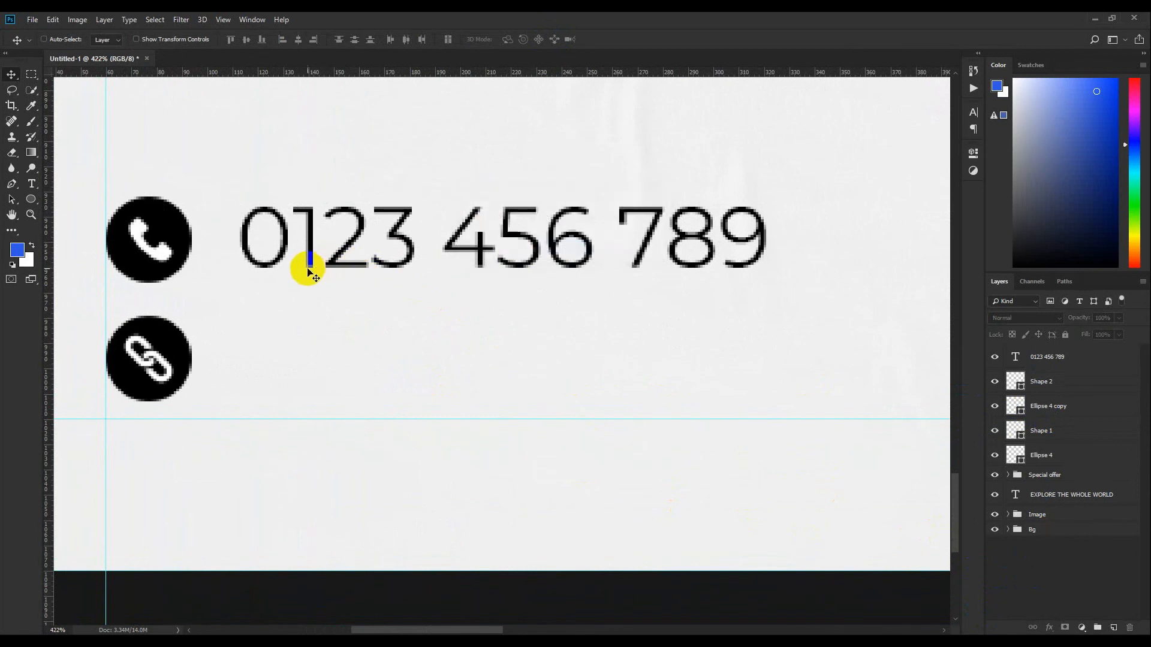
left_click(334, 262, "ctrl")
left_click_drag(334, 262, 326, 379)
left_click(34, 188)
left_click_drag(248, 360, 822, 375)
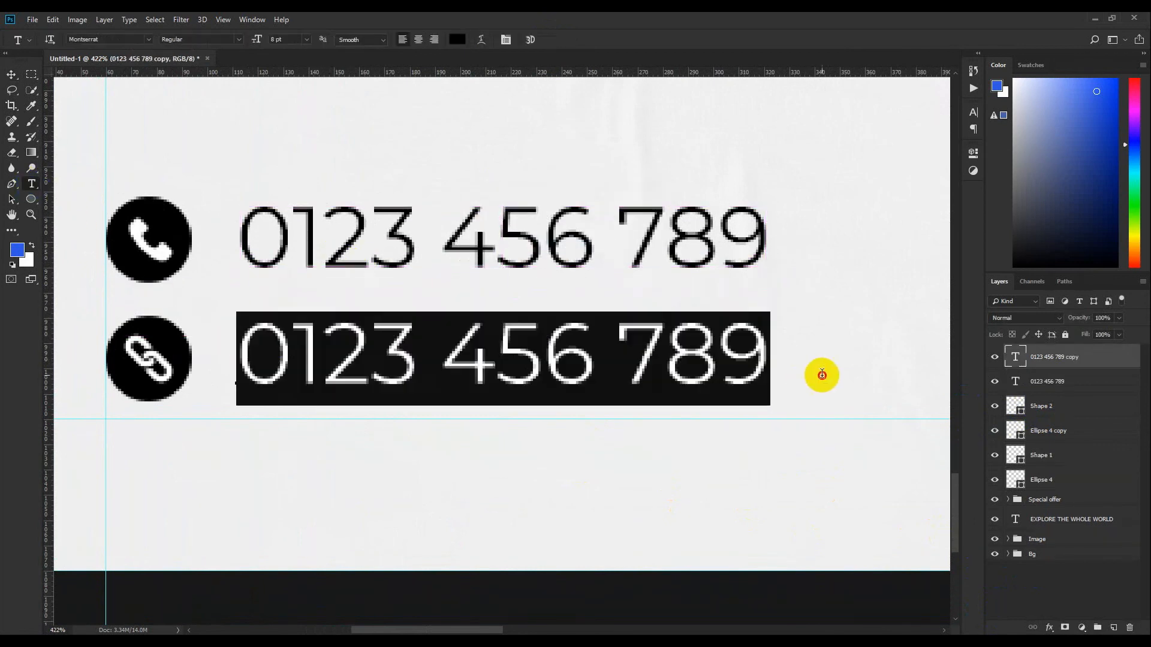
type("www.urwebsite.c")
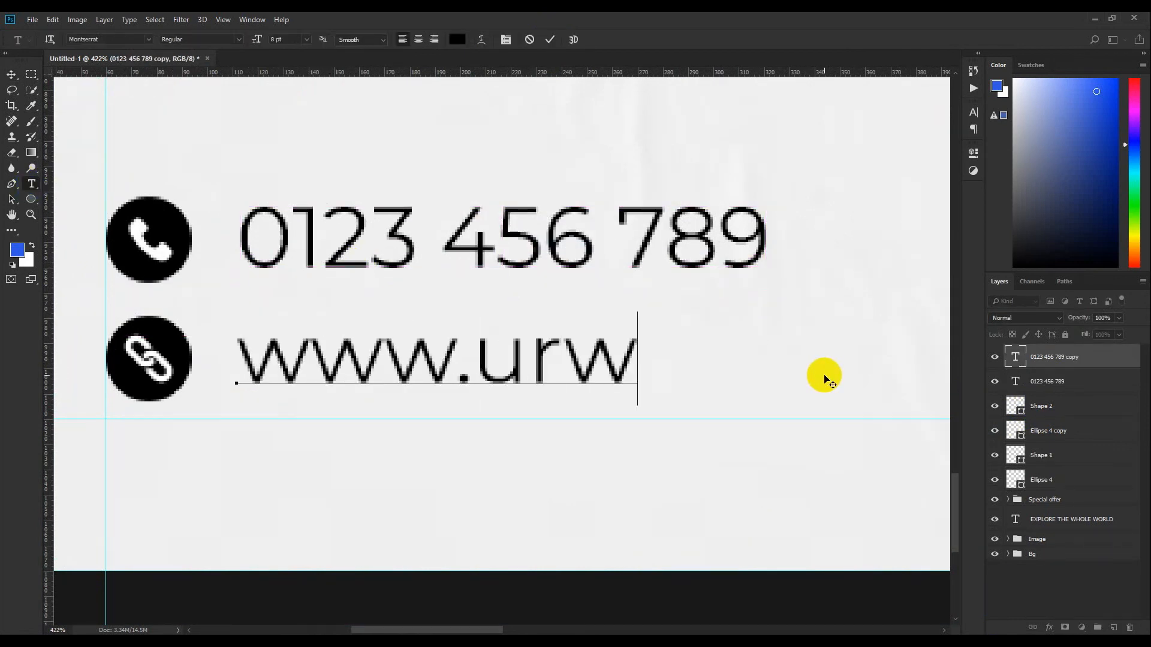
left_click(549, 39)
scroll(368, 329, "down", 8)
left_click(12, 75)
scroll(408, 505, "up", 8)
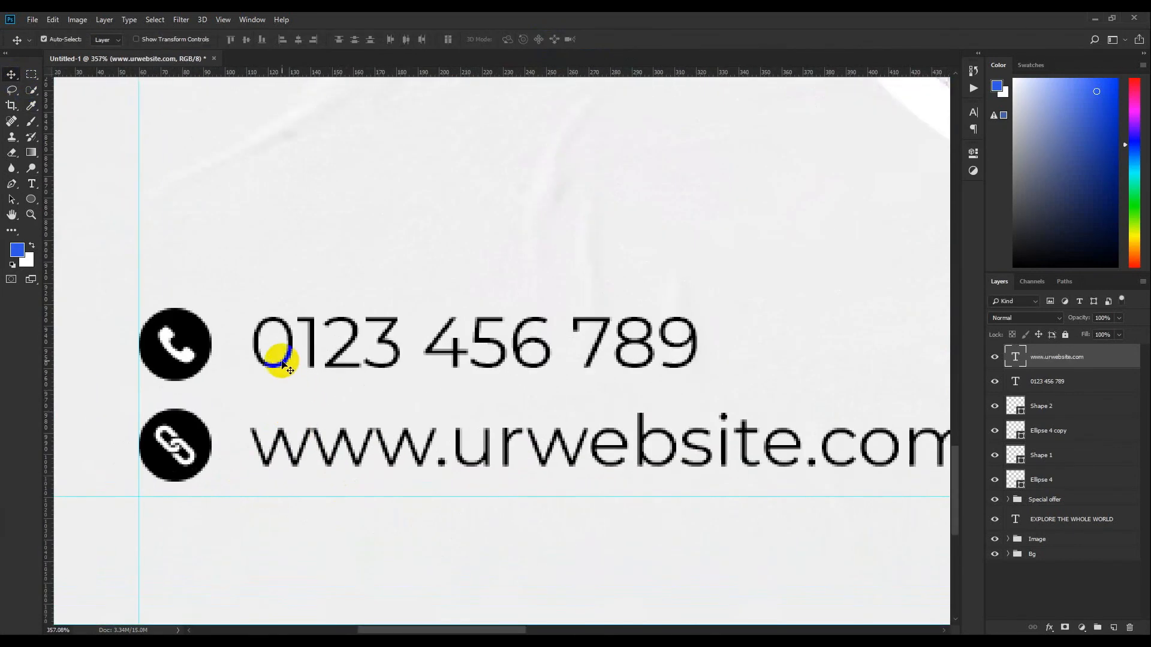
Nudge the phone number and the web address slightly closer to their icons
left_click_drag(286, 368, 271, 366)
left_click_drag(286, 444, 279, 443)
scroll(475, 519, "down", 8)
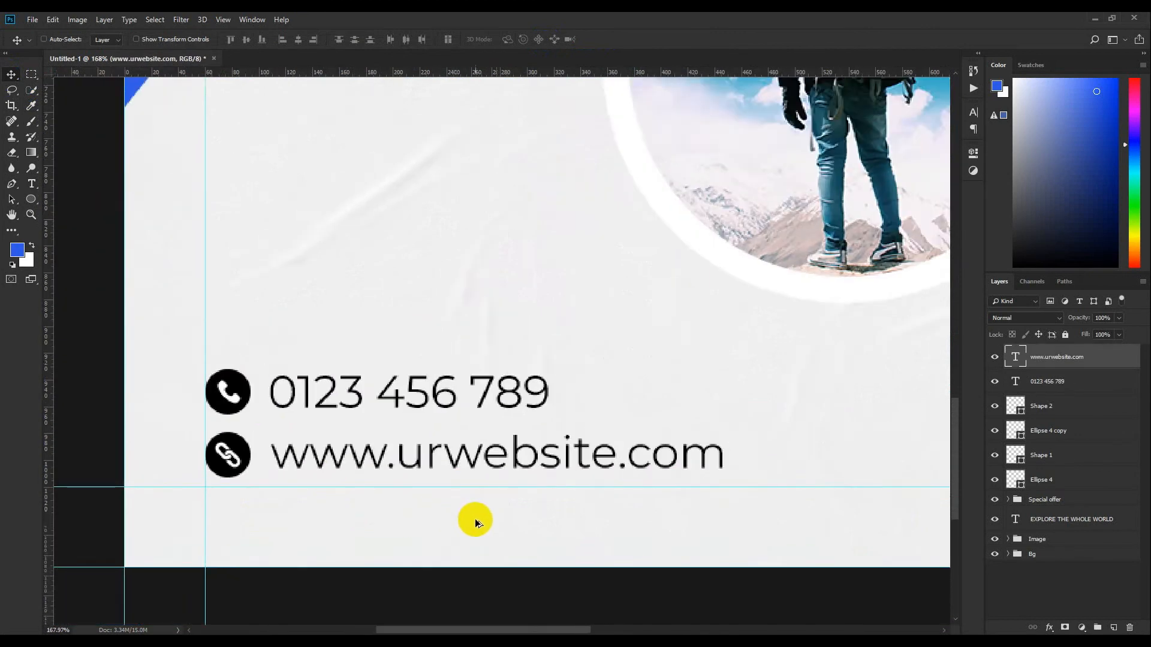
left_click(1055, 589)
scroll(671, 499, "up", 3)
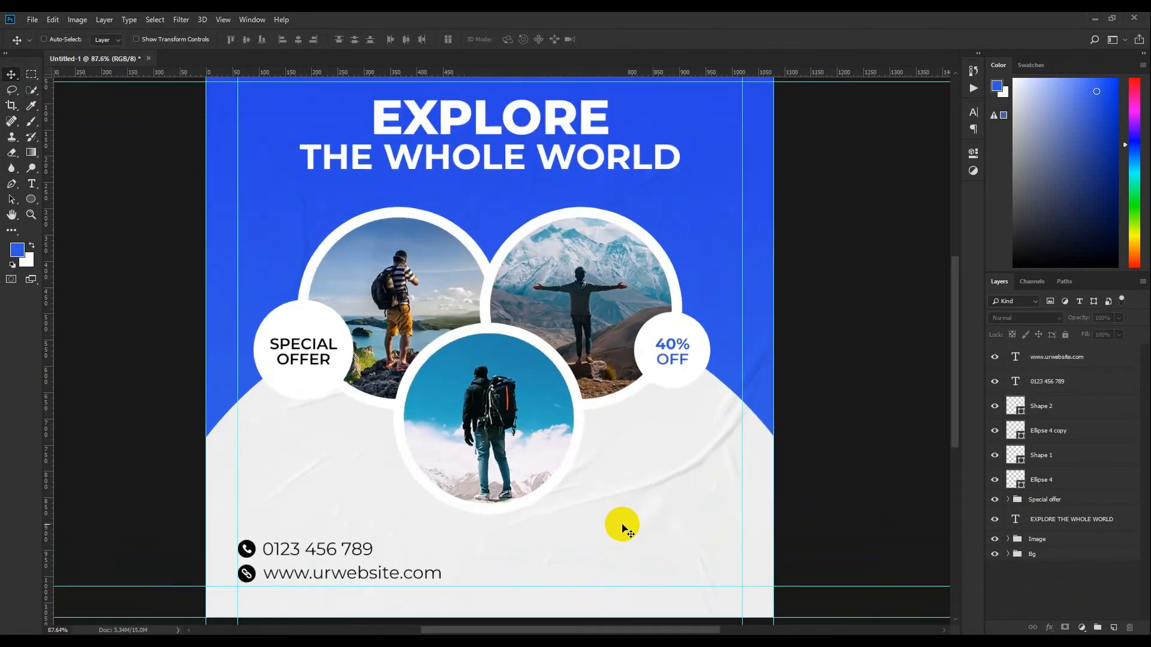
Draw a blue rectangle of about 177 x 69 px on the lower margin guide near the lower-right corner, with 34.5 px corner radii
scroll(620, 525, "down", 3)
scroll(659, 552, "up", 5)
scroll(653, 489, "up", 3)
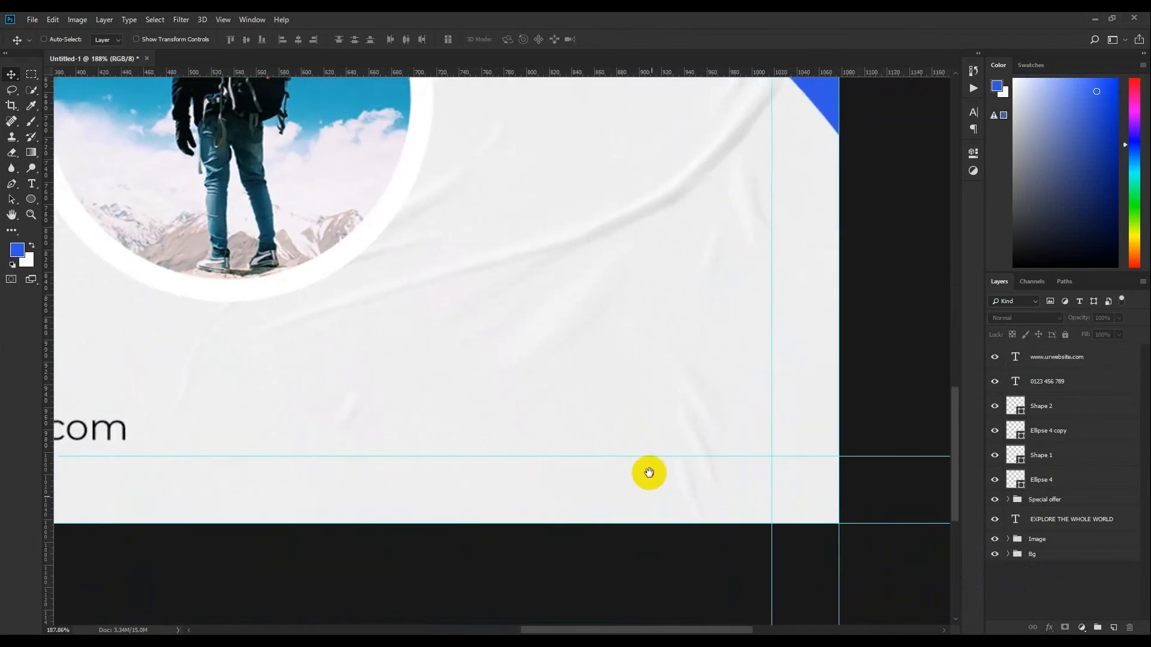
left_click(26, 200)
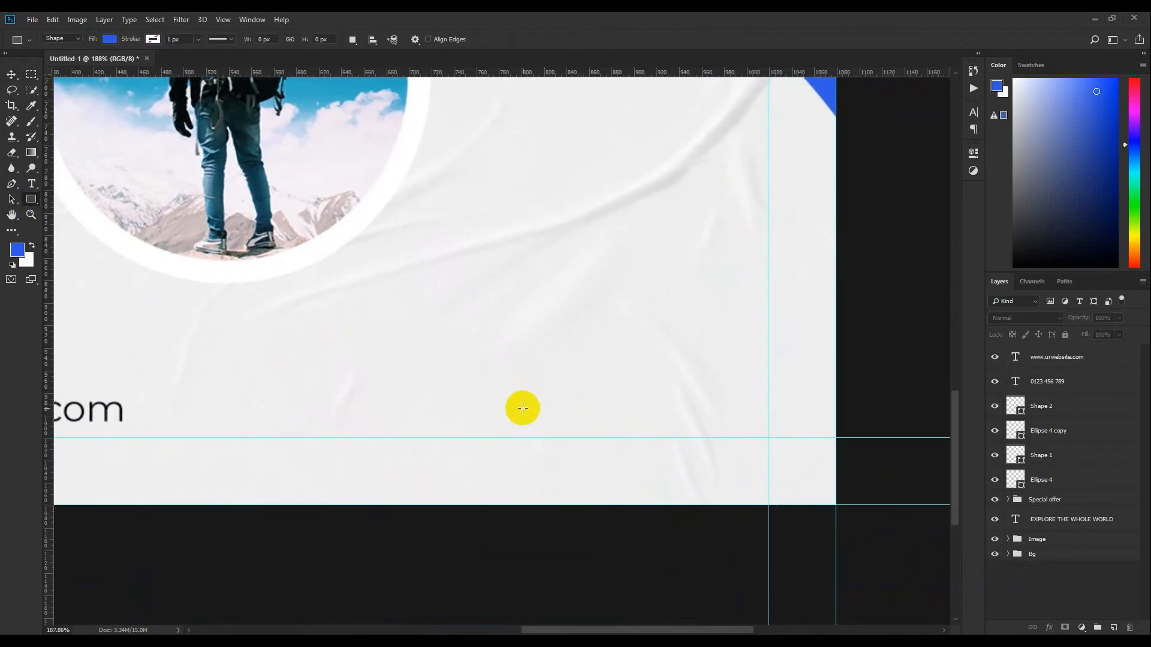
mouse_move(542, 437)
left_mouse_down()
mouse_move(703, 385)
mouse_move(742, 359)
left_mouse_up()
left_click_drag(802, 271, 930, 176)
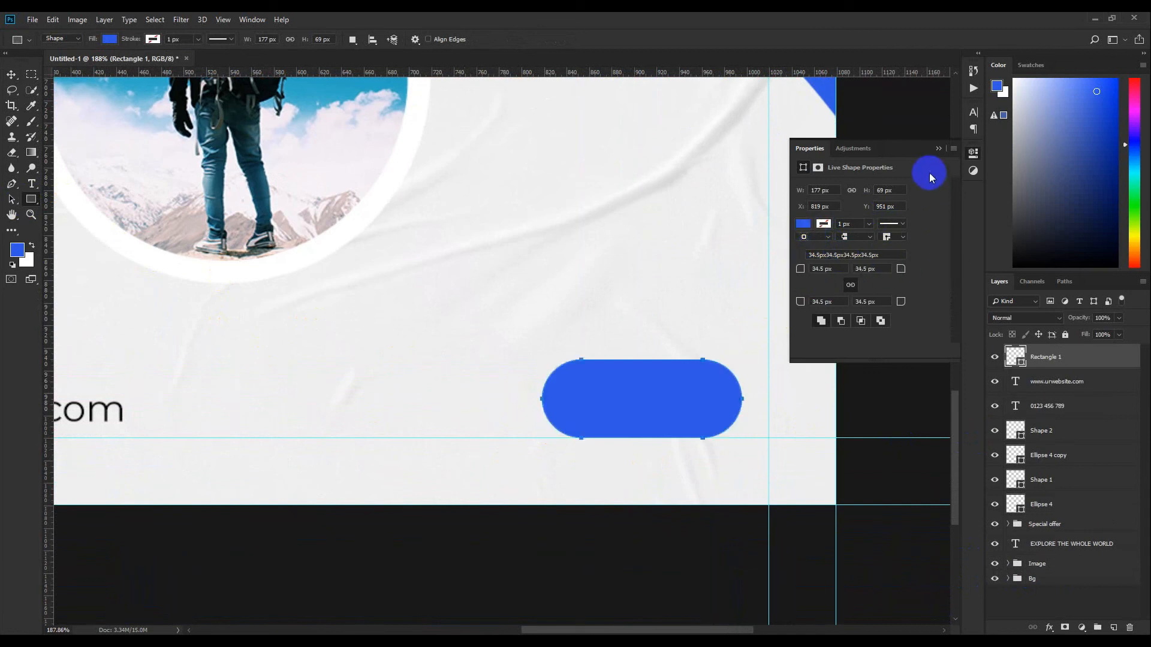
left_click(945, 148)
Widen the blue pill shape by stretching its left edge outward
left_click(11, 74)
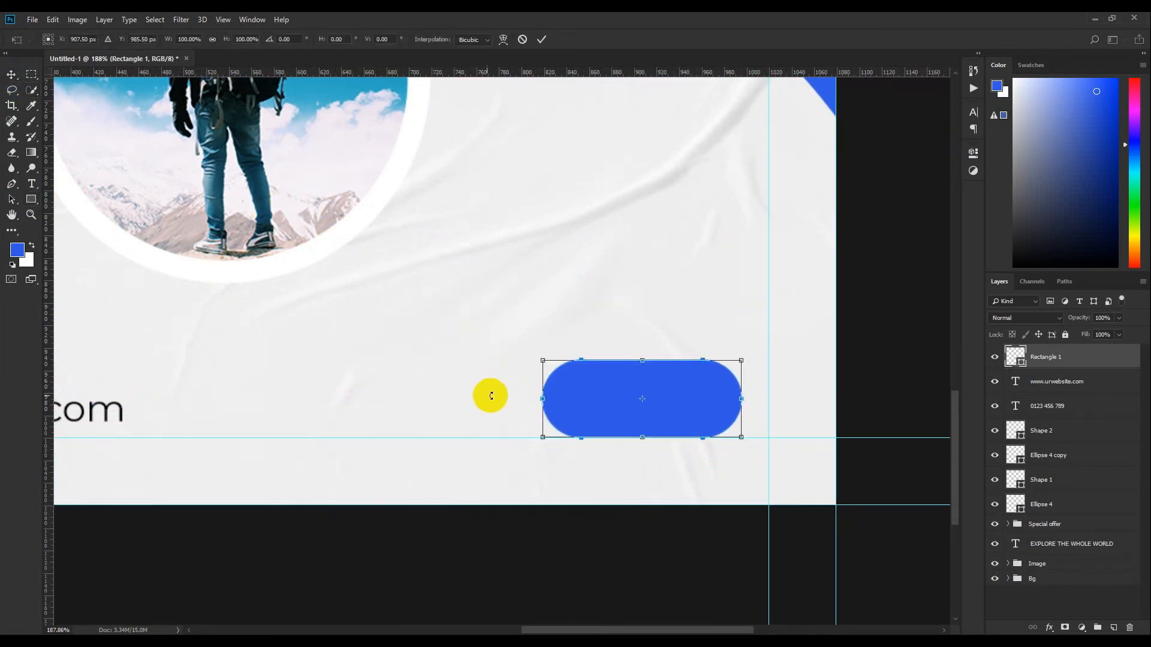
left_click_drag(542, 399, 502, 402)
left_click(542, 40)
scroll(586, 272, "up", 2)
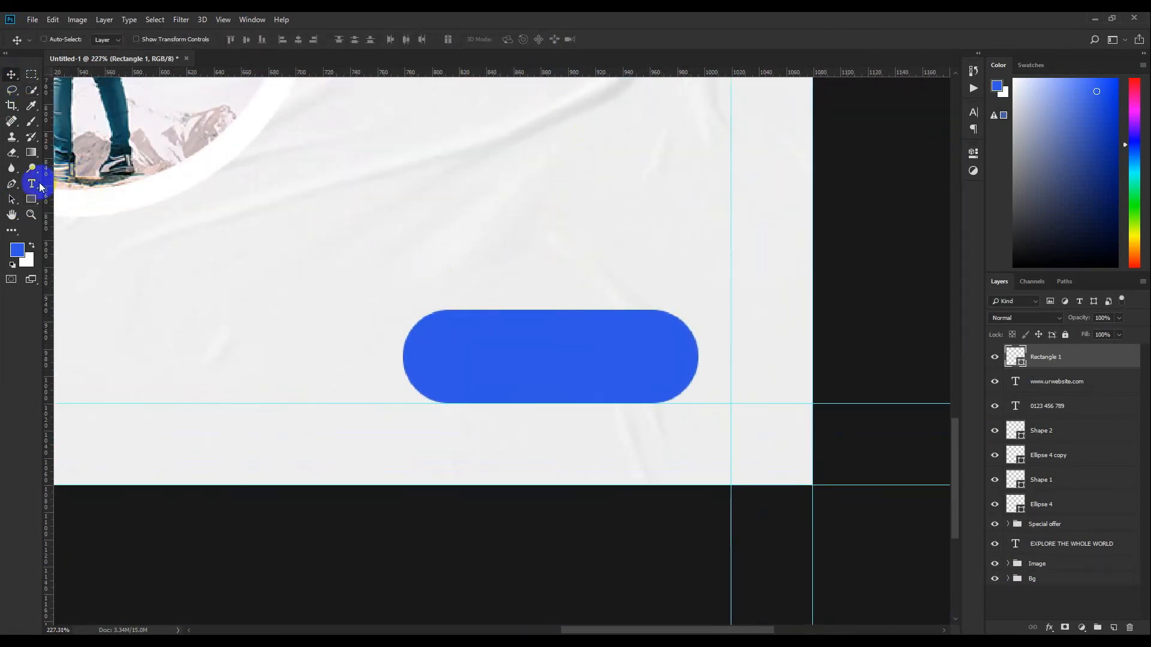
Add the text BOOK NOW just above the blue pill shape and set its font weight to ExtraBold
left_click(31, 183)
left_click(1043, 382)
left_click(1053, 603)
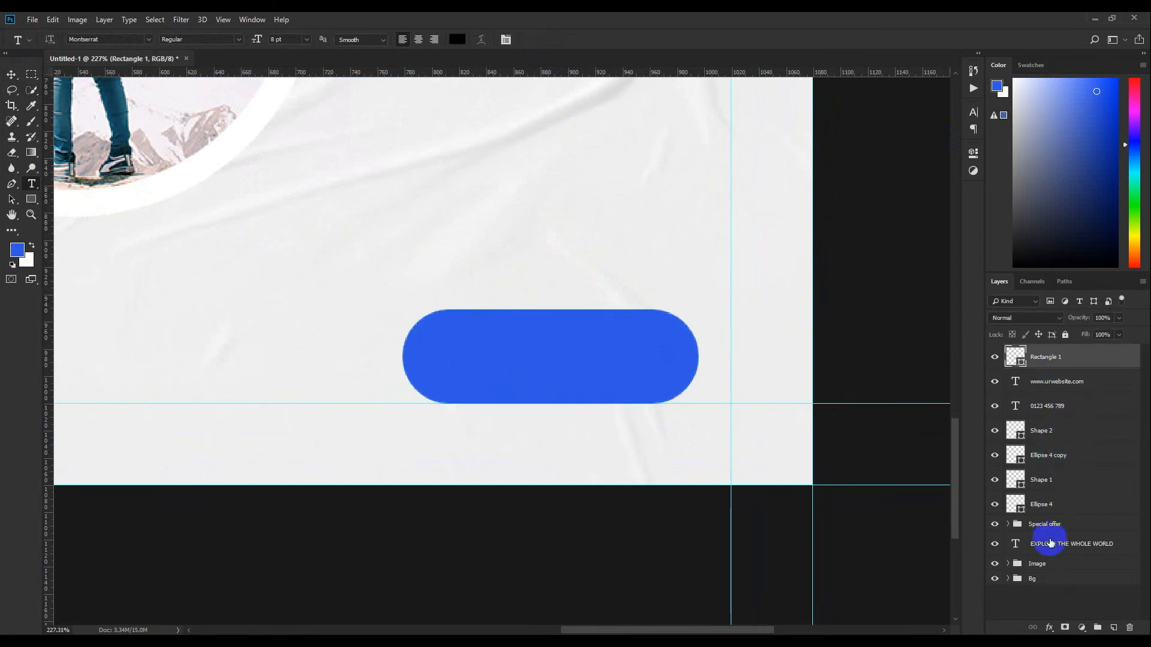
left_click(466, 258)
type("BOOK NOW")
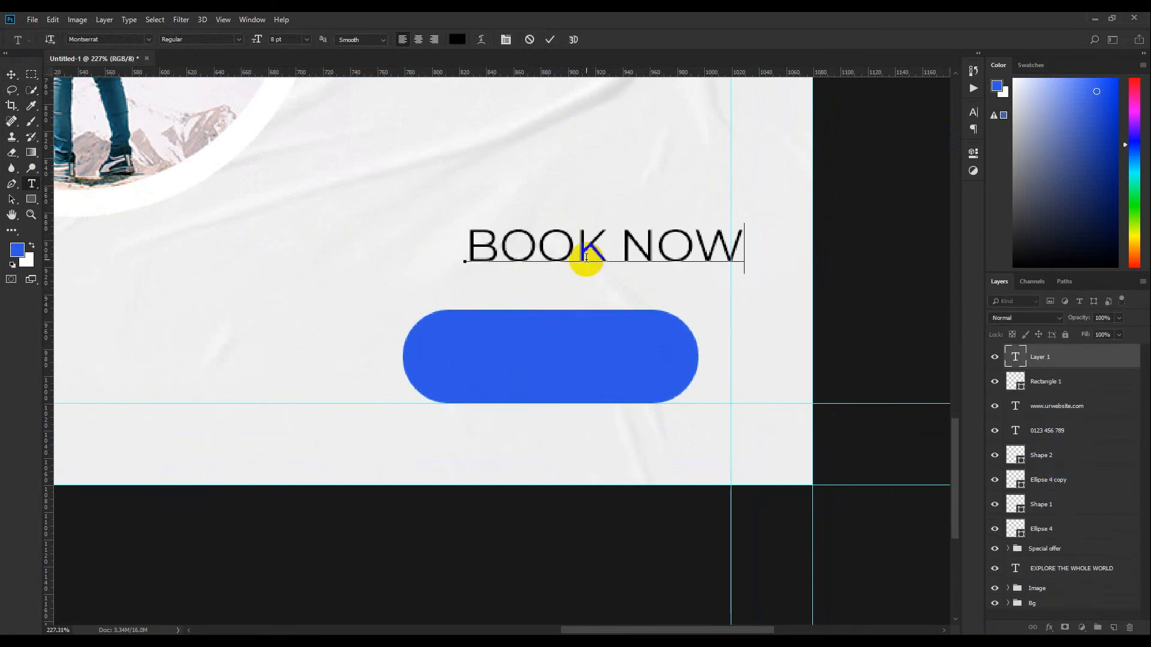
key("ctrl+a")
left_click(239, 39)
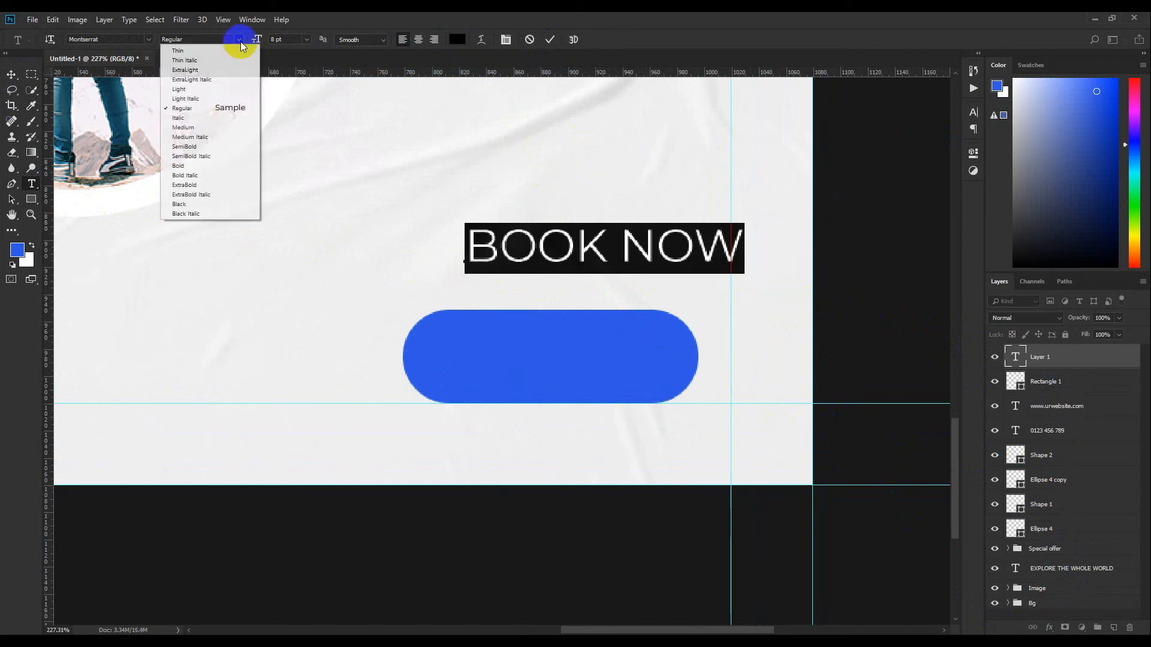
left_click(206, 187)
left_click(549, 40)
Move the BOOK NOW text onto the blue pill and widen the pill evenly until it reaches the right margin guide
left_click(11, 75)
left_click_drag(590, 245, 537, 358)
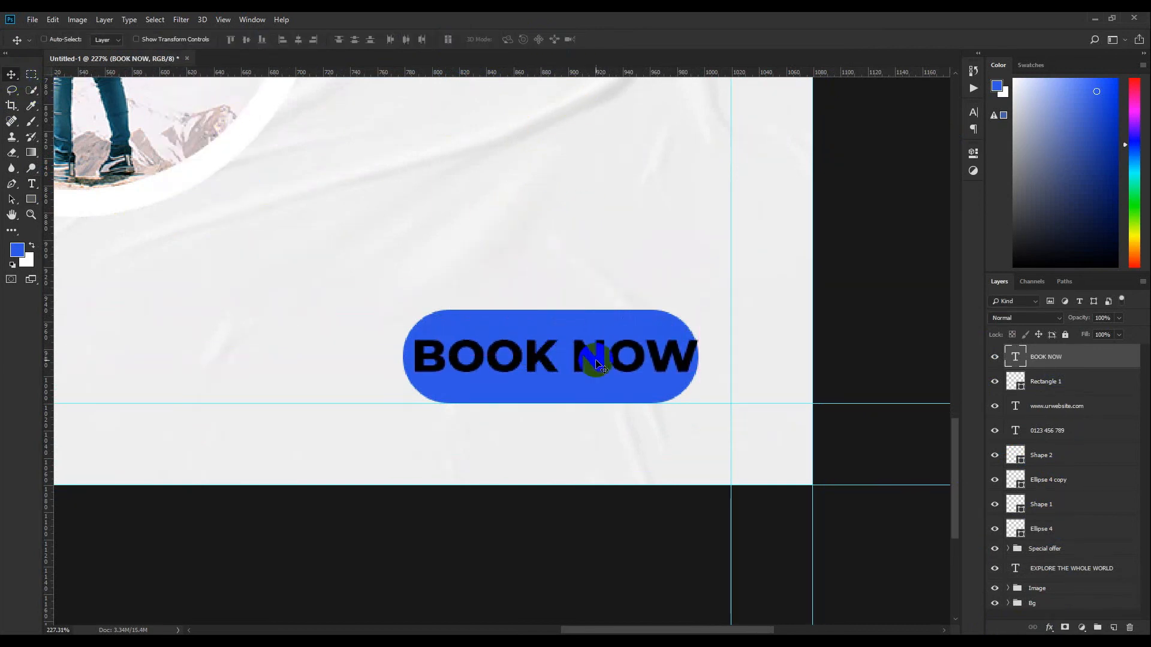
left_click(553, 329, "ctrl")
key("ctrl+t")
left_click_drag(699, 358, 717, 362)
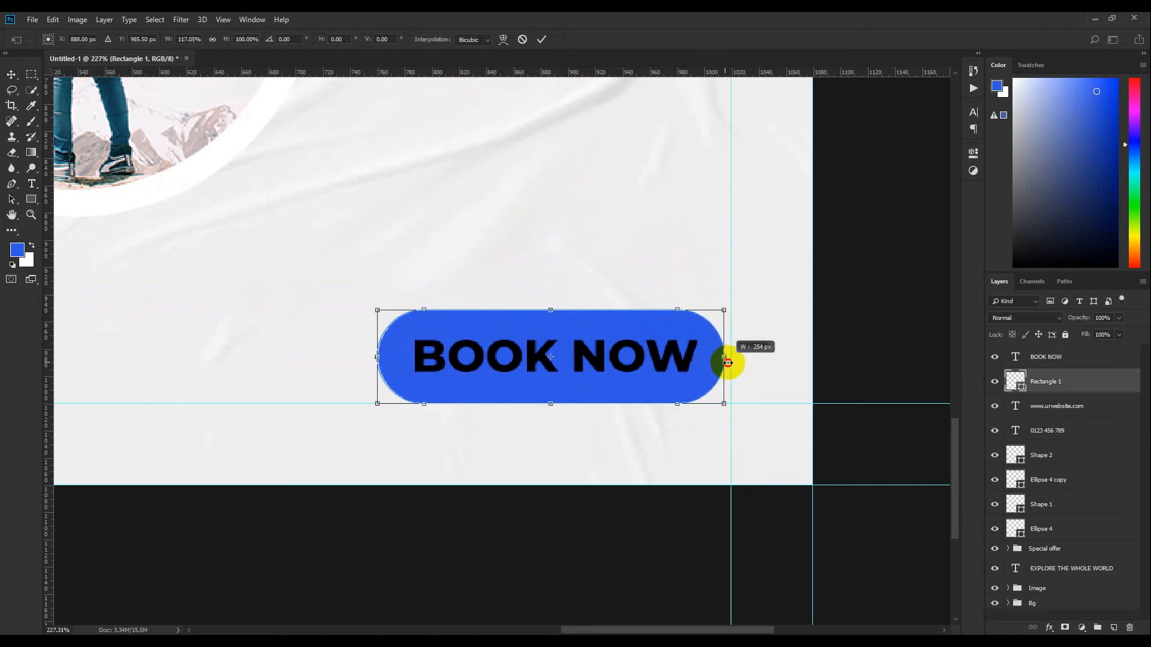
left_click(541, 40)
Change the BOOK NOW text color to white (ffffff)
scroll(647, 480, "down", 3)
scroll(575, 282, "up", 2)
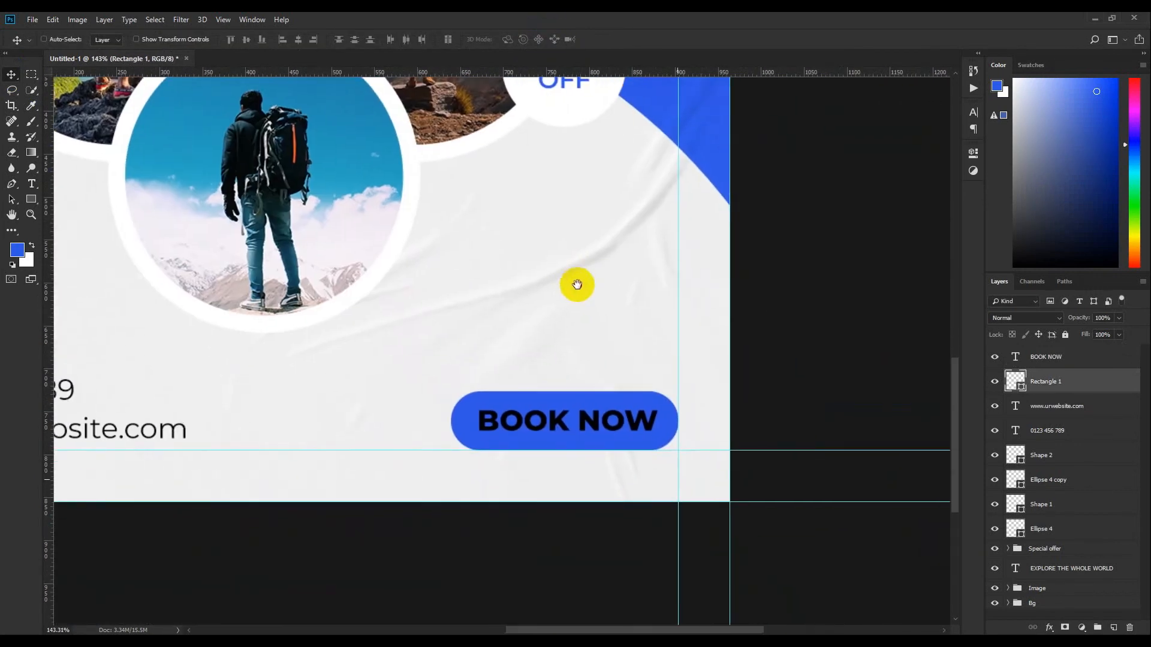
left_click(1036, 361)
left_click(33, 184)
left_click(475, 384)
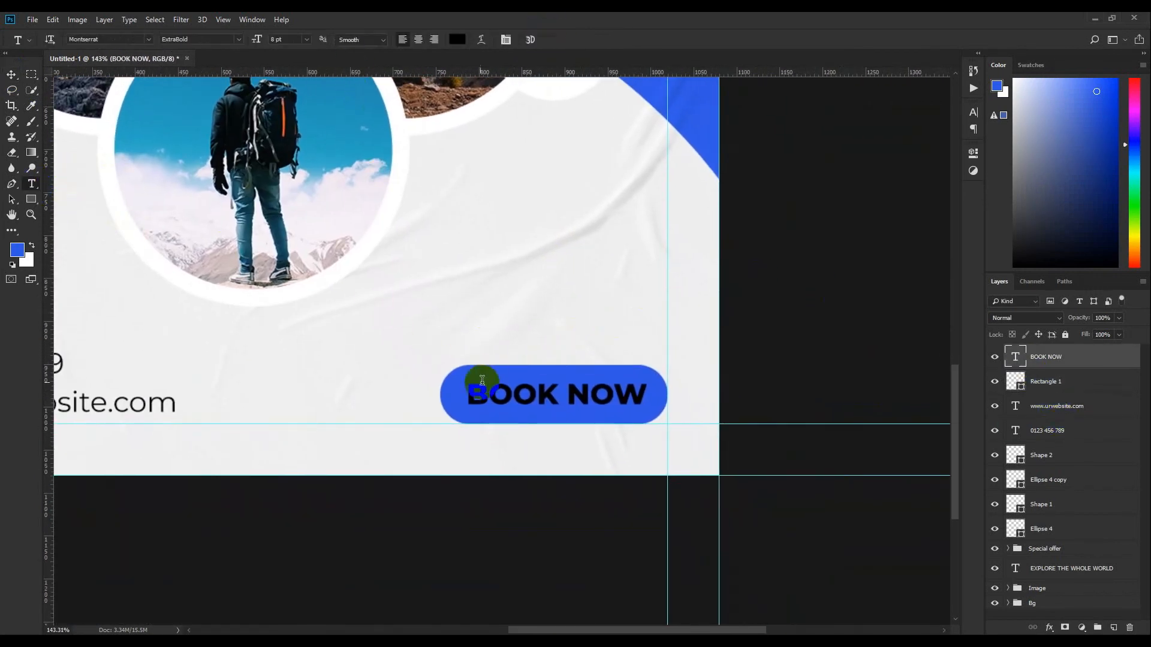
key("ctrl+a")
left_click(457, 39)
left_click(803, 155)
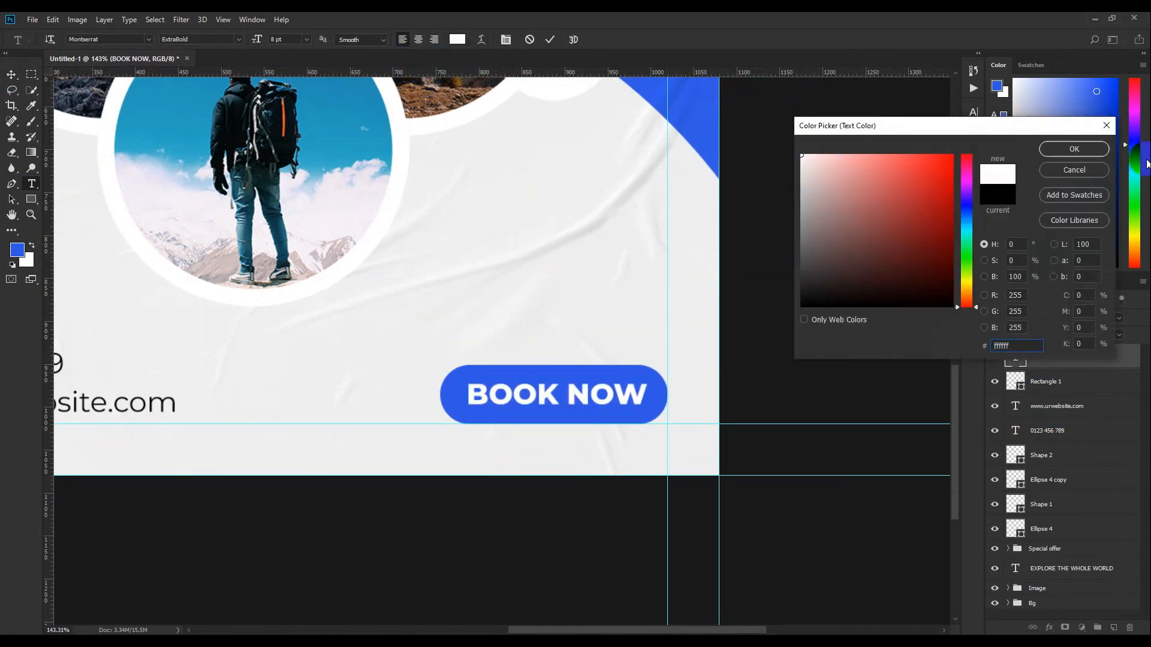
left_click(1073, 149)
left_click(549, 39)
left_click(11, 74)
Shift the BOOK NOW text to the right inside the pill, keeping it vertically centered
scroll(655, 412, "down", 4)
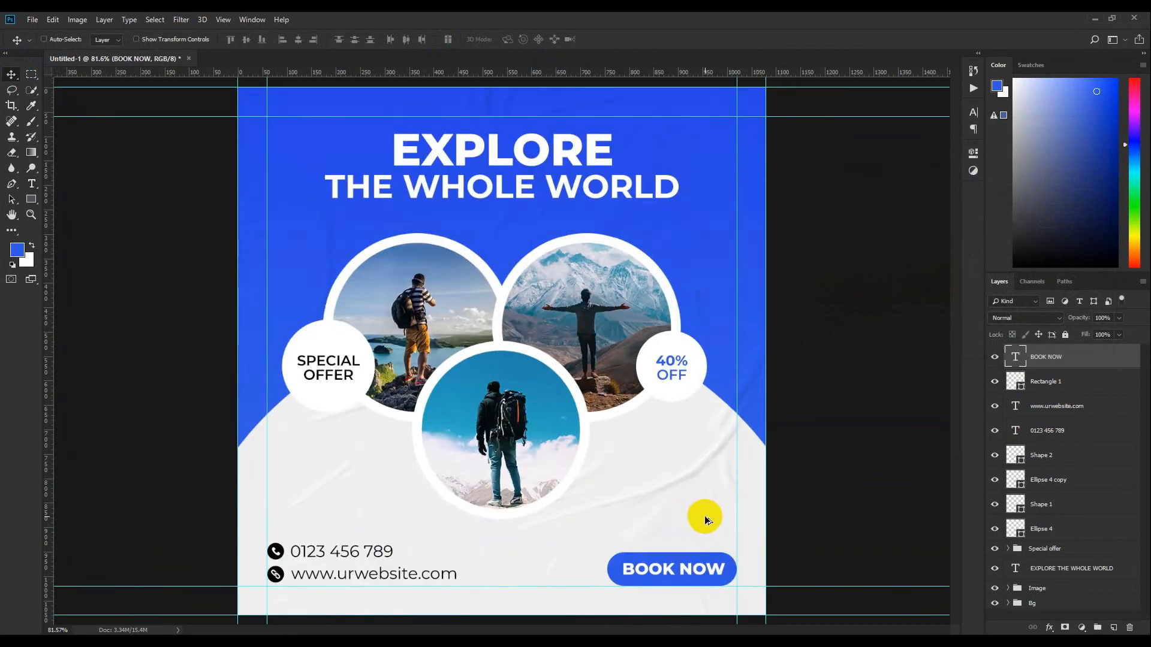
scroll(705, 518, "up", 3)
scroll(731, 453, "down", 6)
scroll(716, 459, "up", 1)
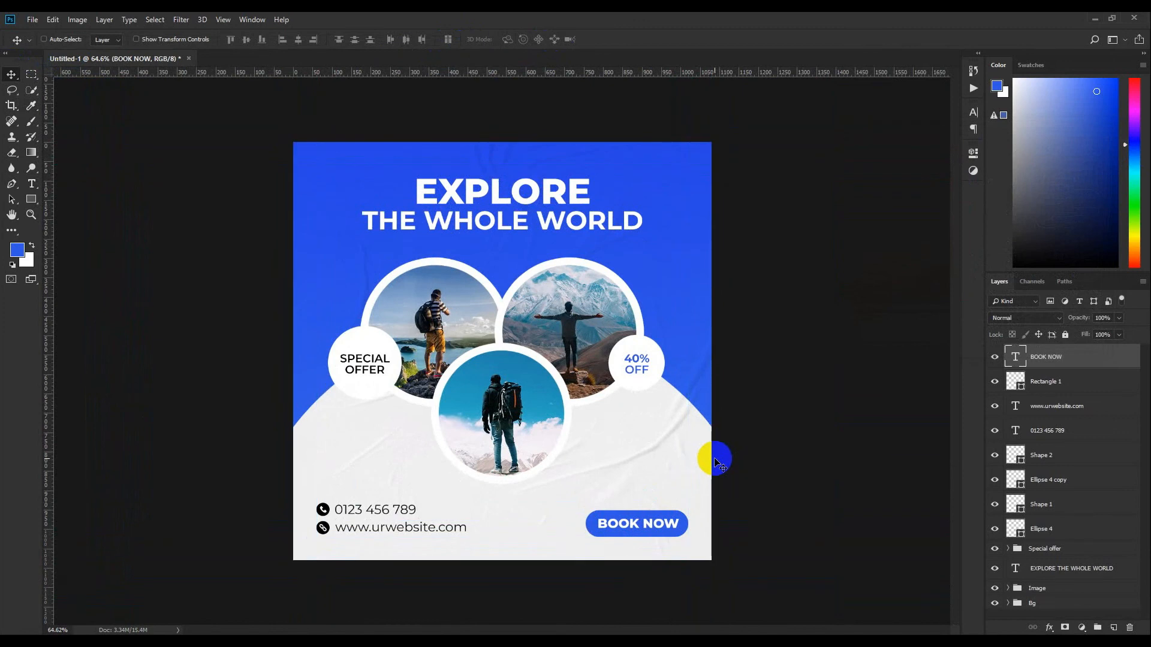
scroll(716, 460, "up", 4)
left_click_drag(758, 455, 687, 222)
scroll(547, 403, "up", 5)
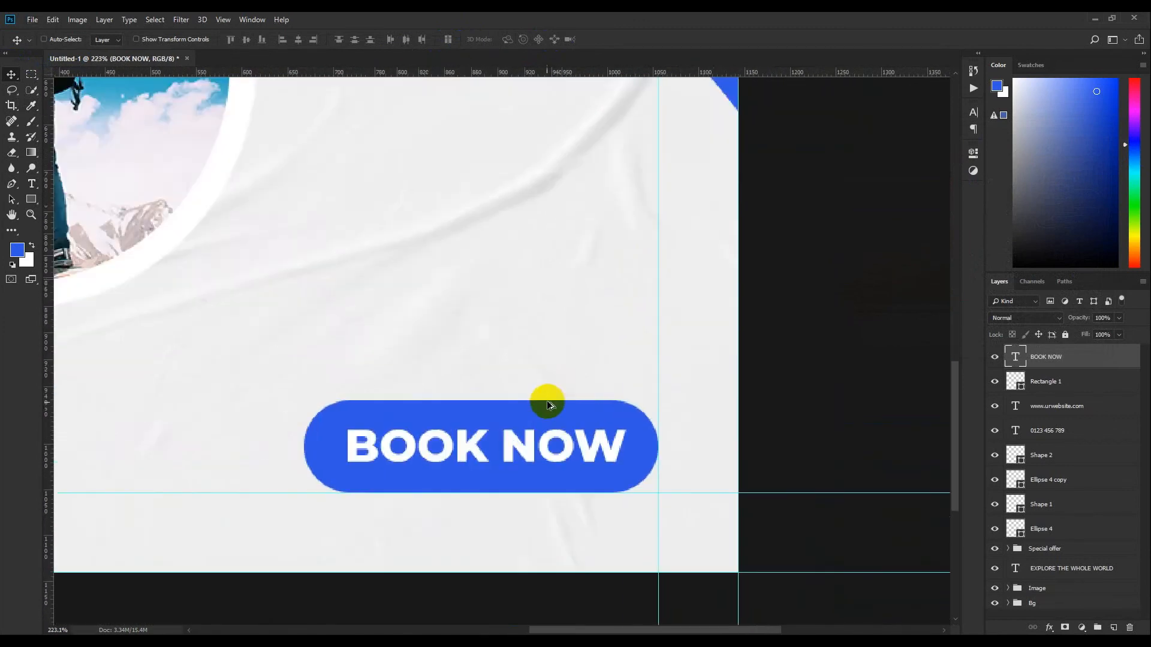
left_click(504, 413, "ctrl")
left_click_drag(504, 413, 519, 344)
scroll(488, 396, "up", 2)
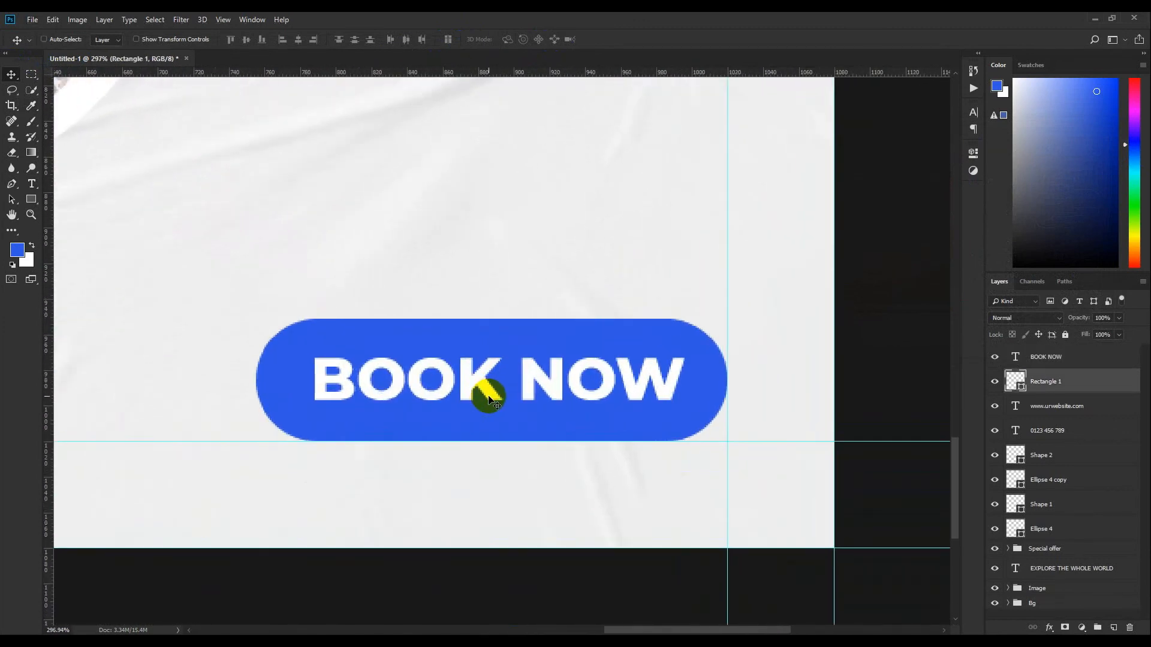
left_click(454, 396, "ctrl")
left_click_drag(473, 392, 491, 392)
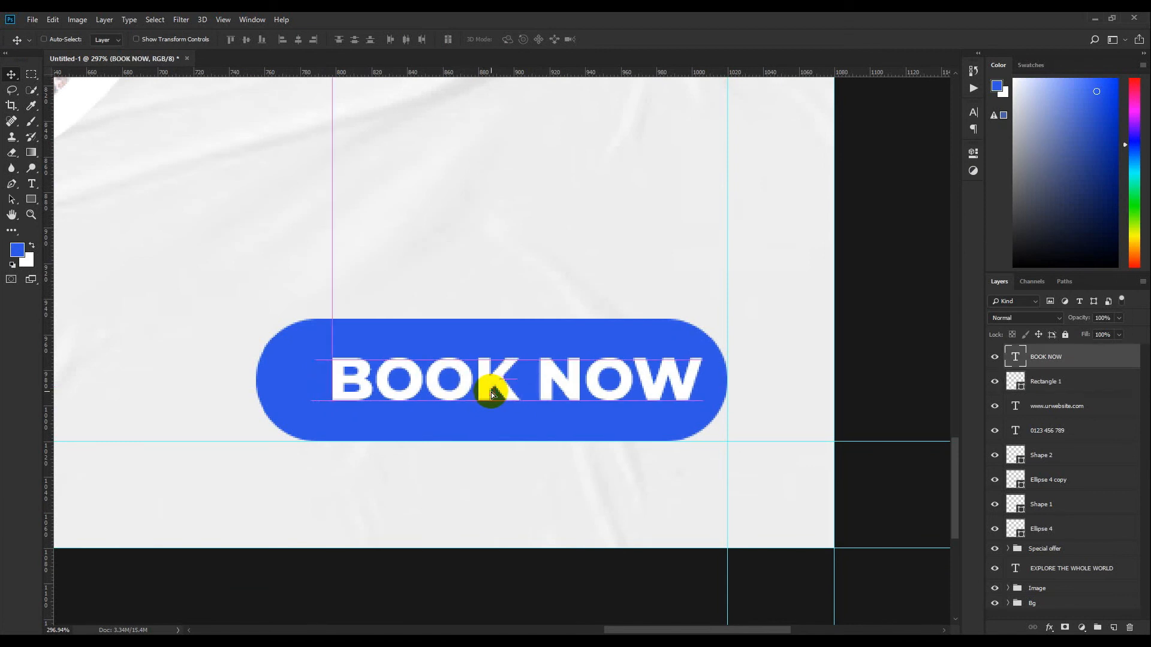
Draw a circled-arrow custom shape of about 30 x 30 px in front of BOOK NOW and fill it with white
left_click_drag(33, 204, 70, 257)
left_click(457, 39)
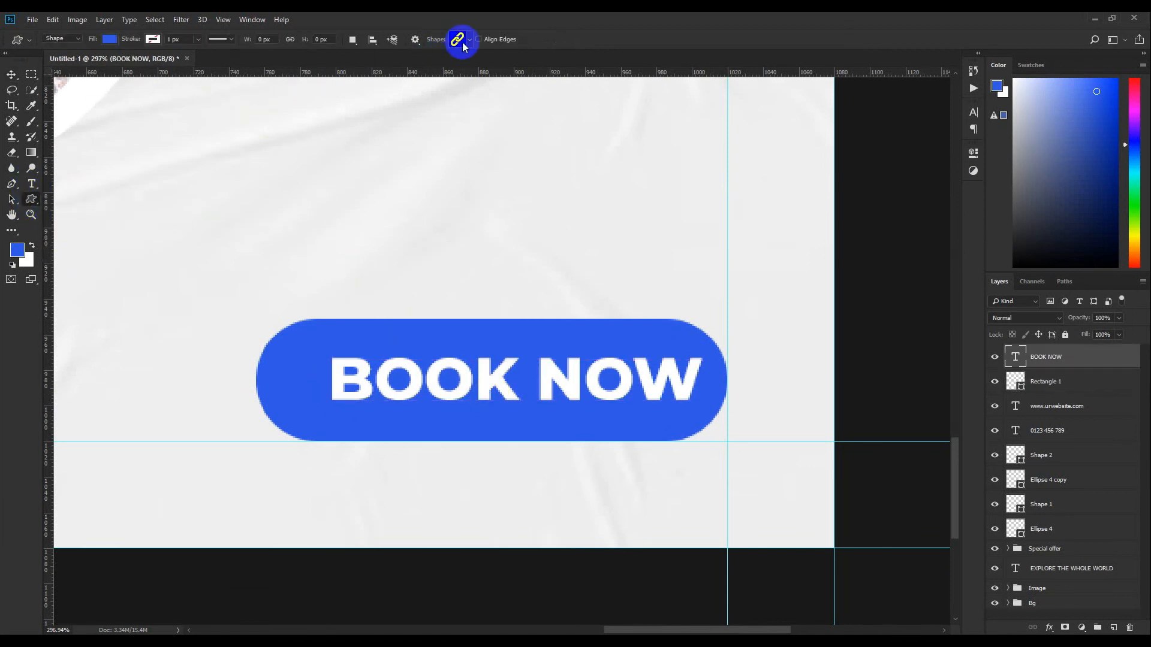
scroll(439, 370, "up", 5)
scroll(440, 370, "up", 6)
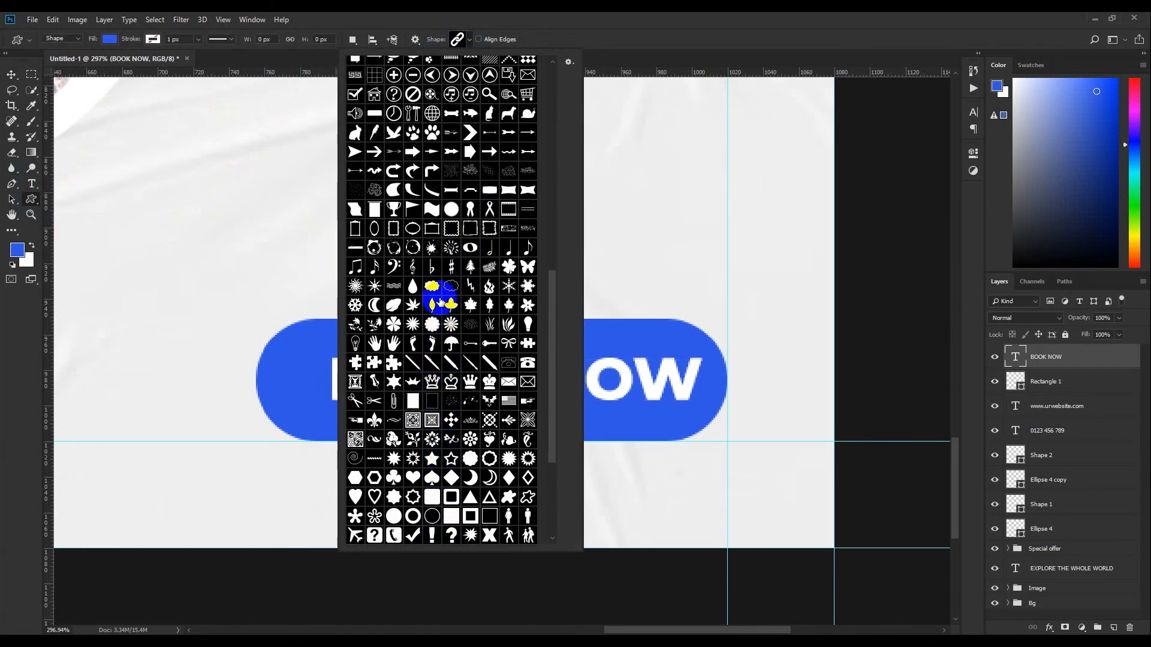
scroll(452, 201, "up", 1)
double_click(452, 252)
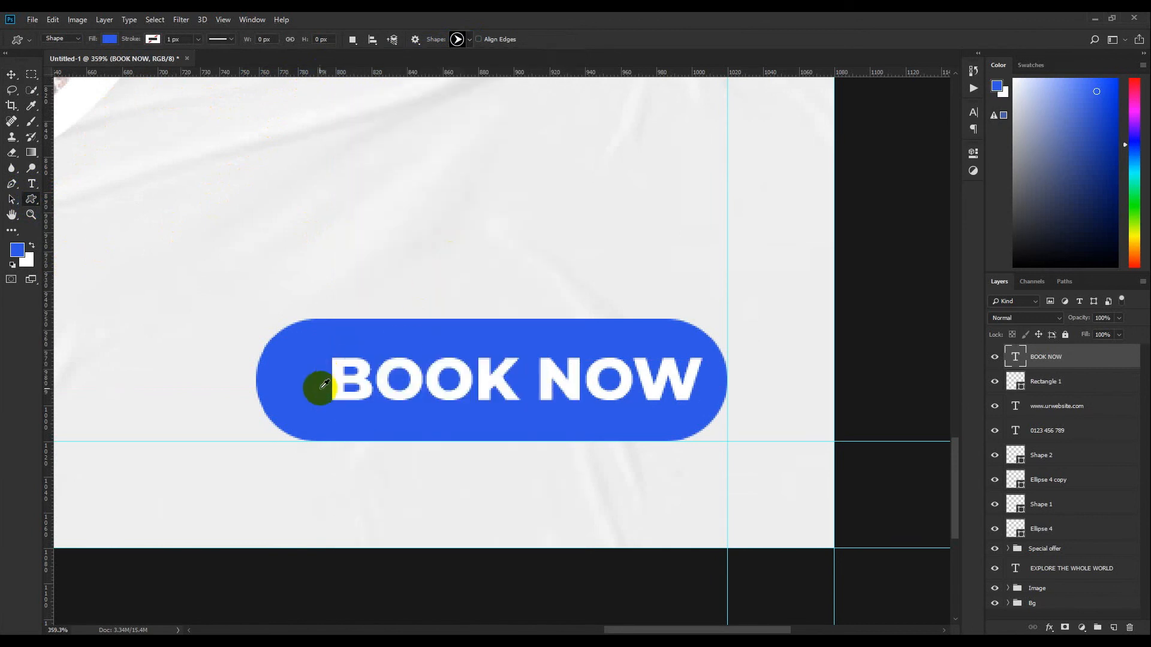
scroll(318, 387, "up", 5)
left_click_drag(267, 359, 287, 388)
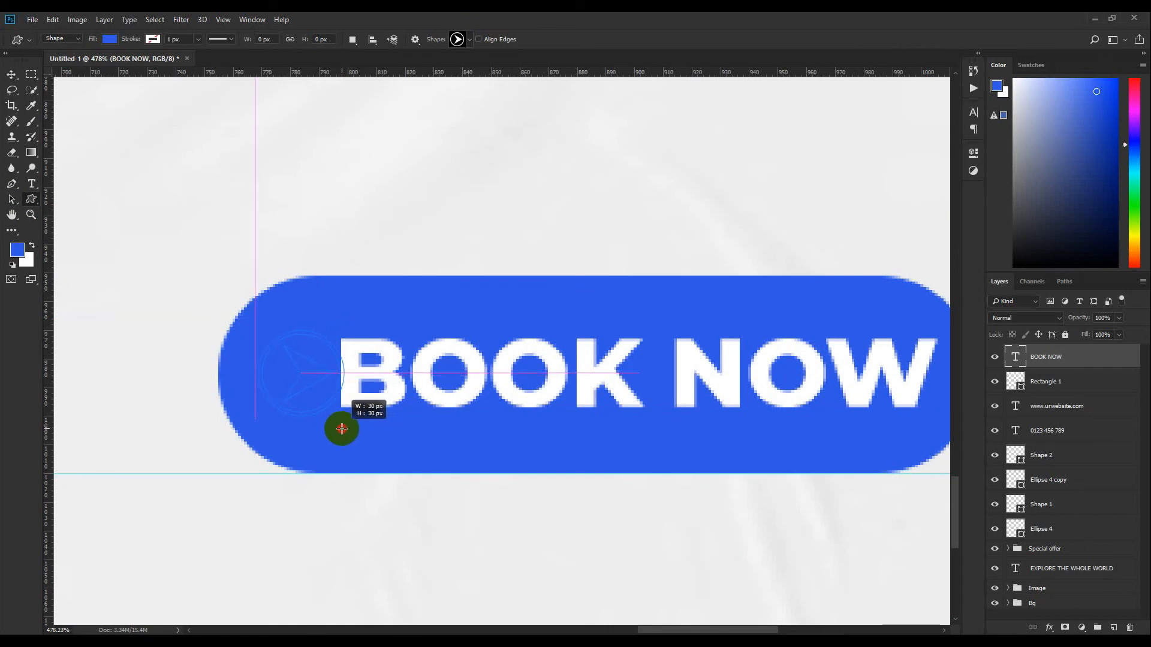
left_click_drag(342, 429, 341, 427)
double_click(1016, 358)
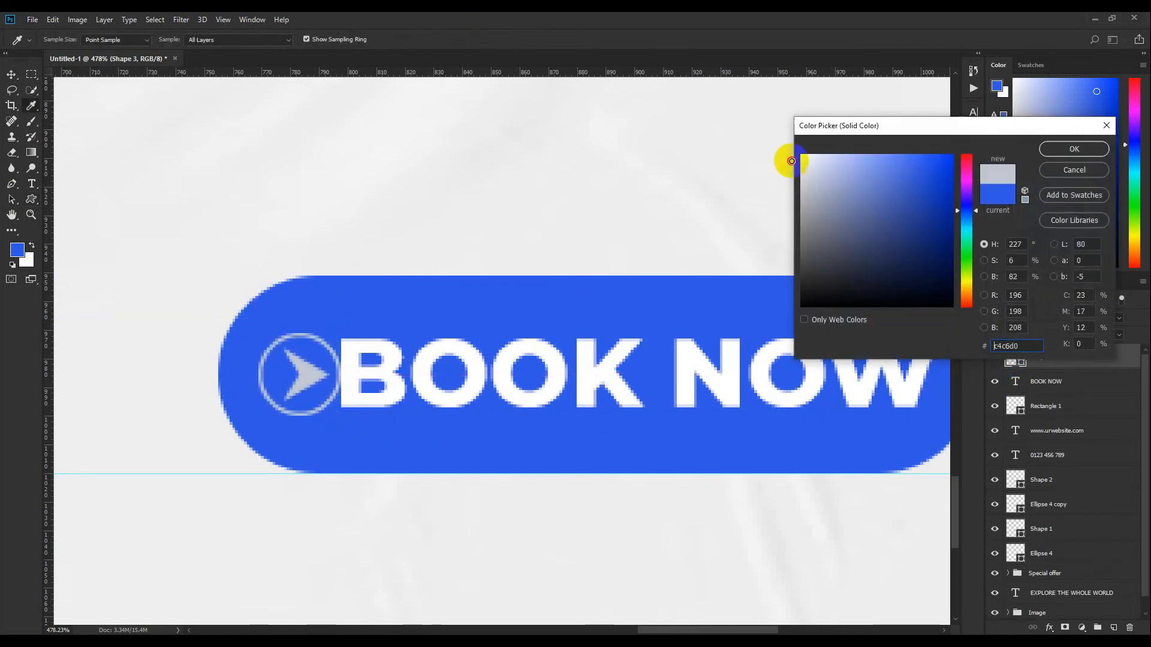
left_click(1076, 152)
Move the BOOK NOW text slightly to the right, away from the arrow icon
left_click(11, 74)
scroll(539, 344, "down", 3)
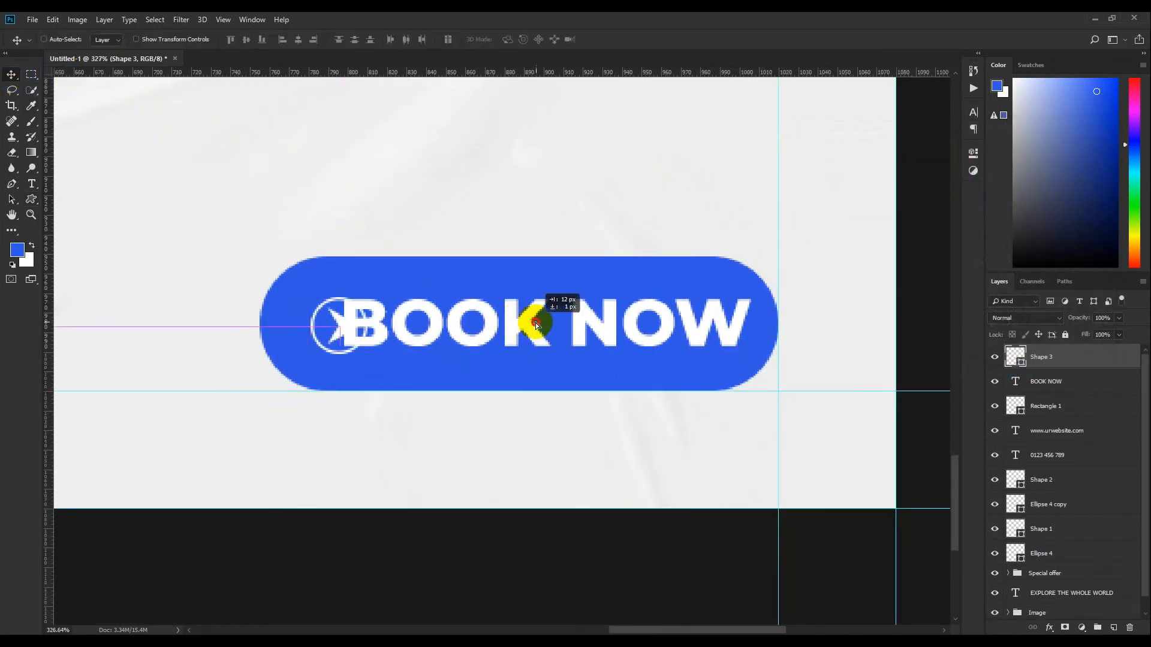
left_click_drag(535, 323, 503, 327)
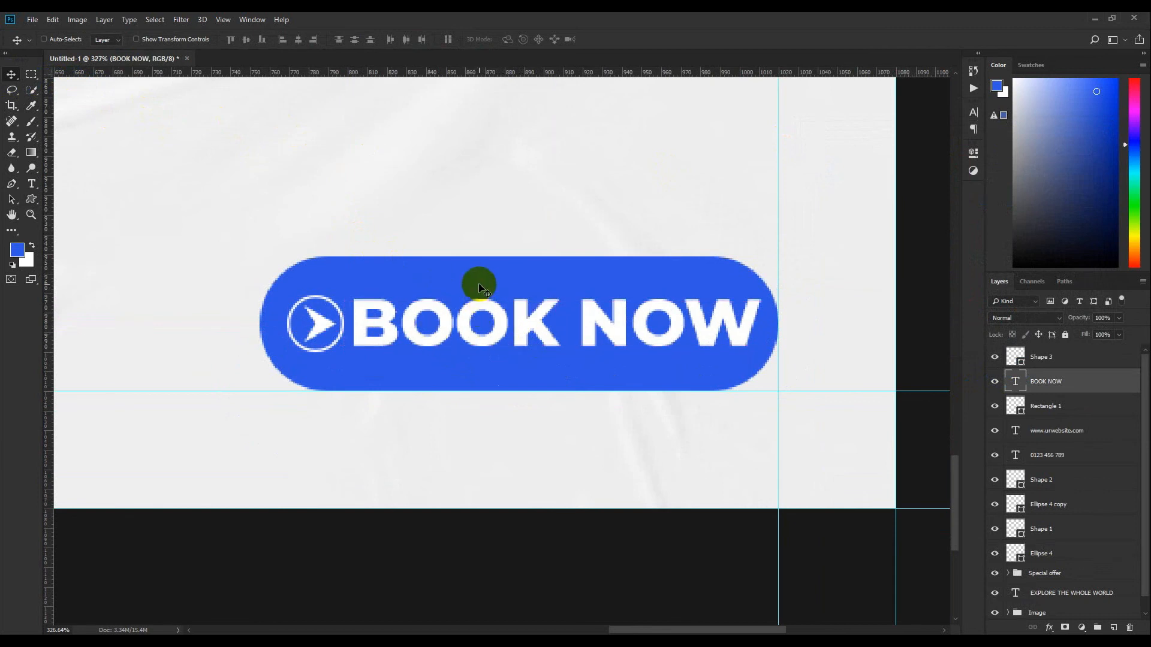
key("ctrl+t")
left_click(541, 39)
Widen the blue pill evenly on both sides to about 103.4% of its width
left_click(531, 275)
key("ctrl+t")
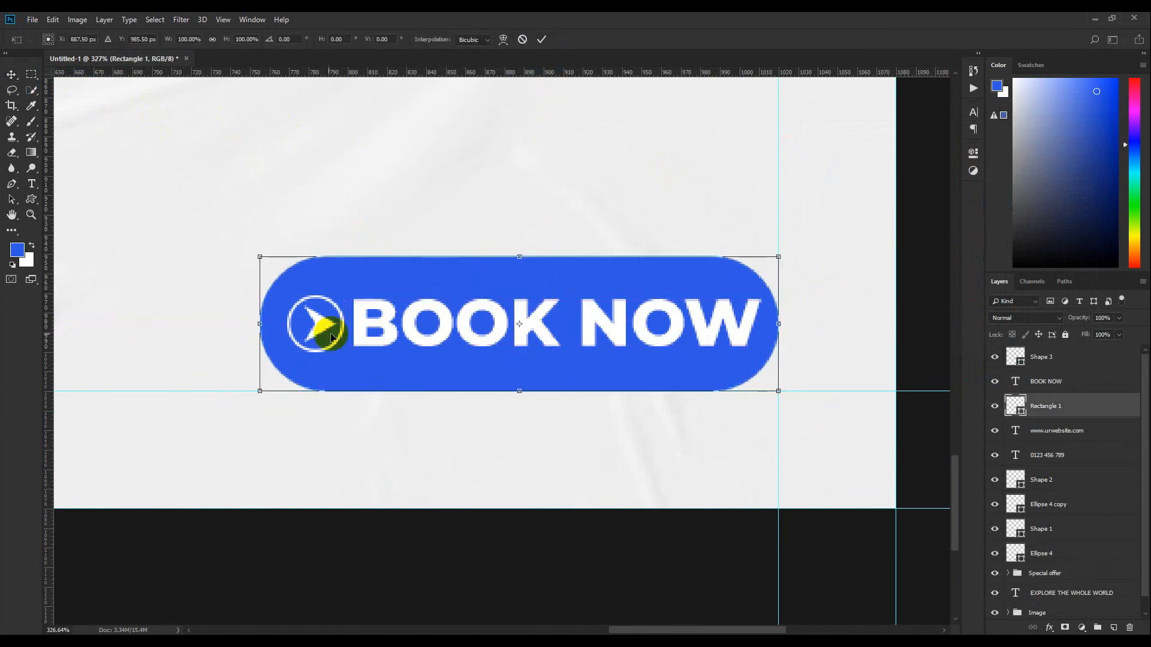
left_click_drag(259, 325, 246, 327)
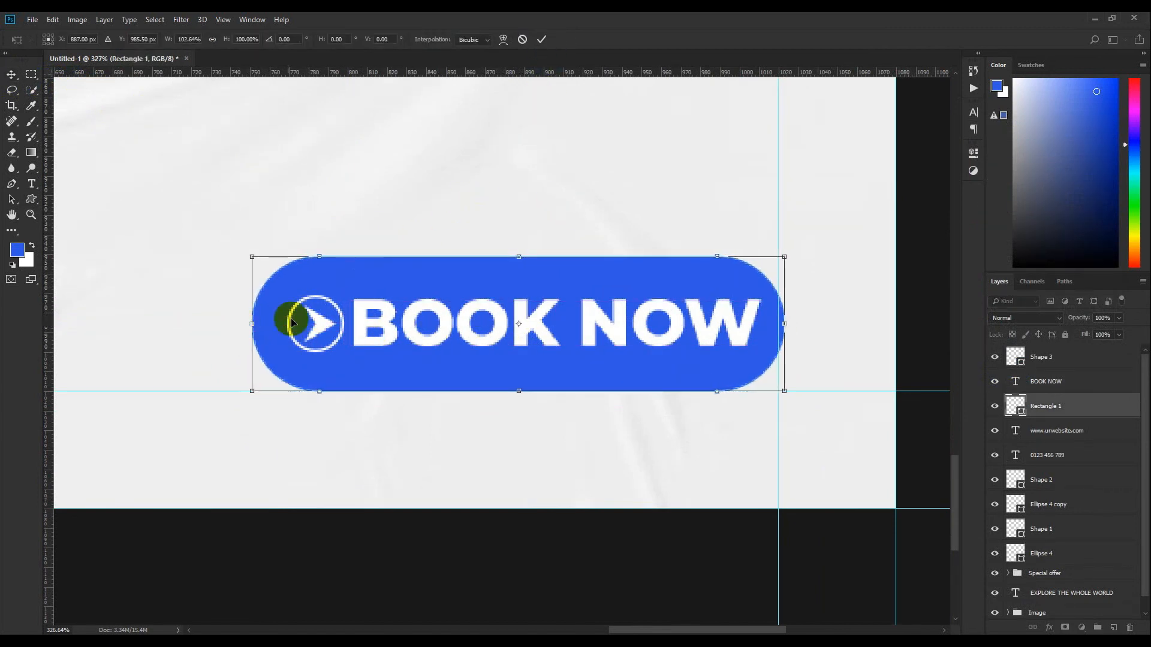
left_click(542, 39)
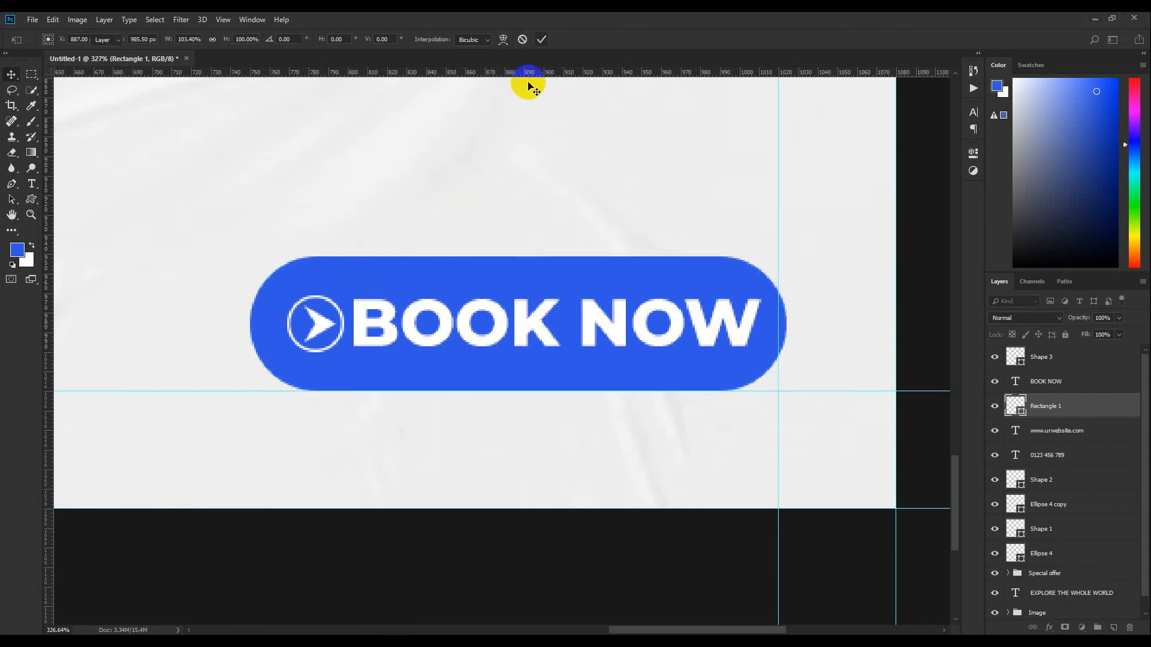
Move the pill, text and arrow icon together slightly left so the pill's right edge meets the margin guide
scroll(507, 331, "down", 7)
scroll(652, 545, "up", 3)
left_click_drag(489, 309, 612, 427)
scroll(612, 427, "up", 3)
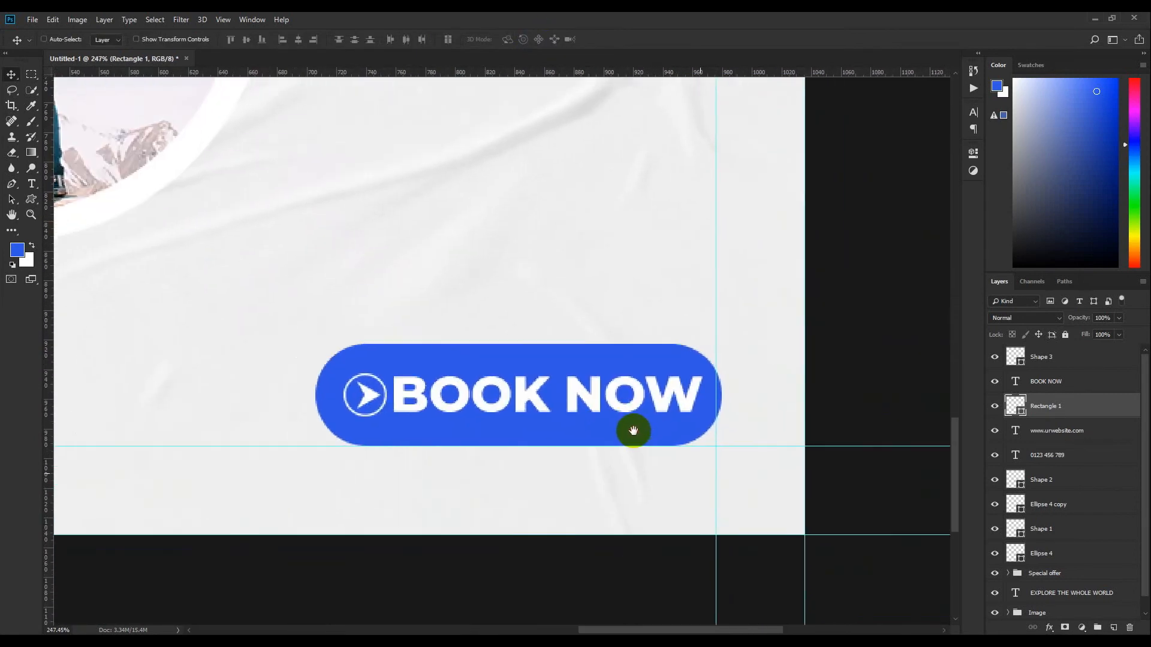
left_click(1073, 357, "shift")
left_click_drag(678, 370, 673, 370)
Hide the guides to view the whole design without them
scroll(605, 393, "down", 5)
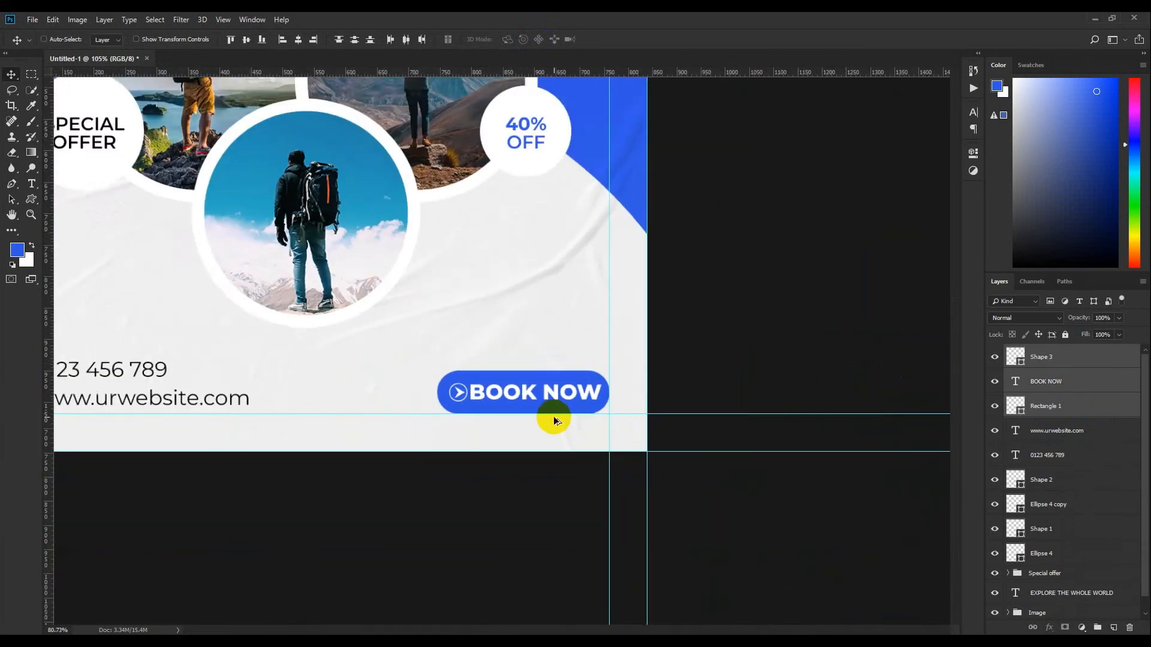
left_click_drag(477, 268, 525, 331)
scroll(651, 411, "up", 3)
left_click_drag(651, 411, 632, 352)
scroll(632, 351, "down", 6)
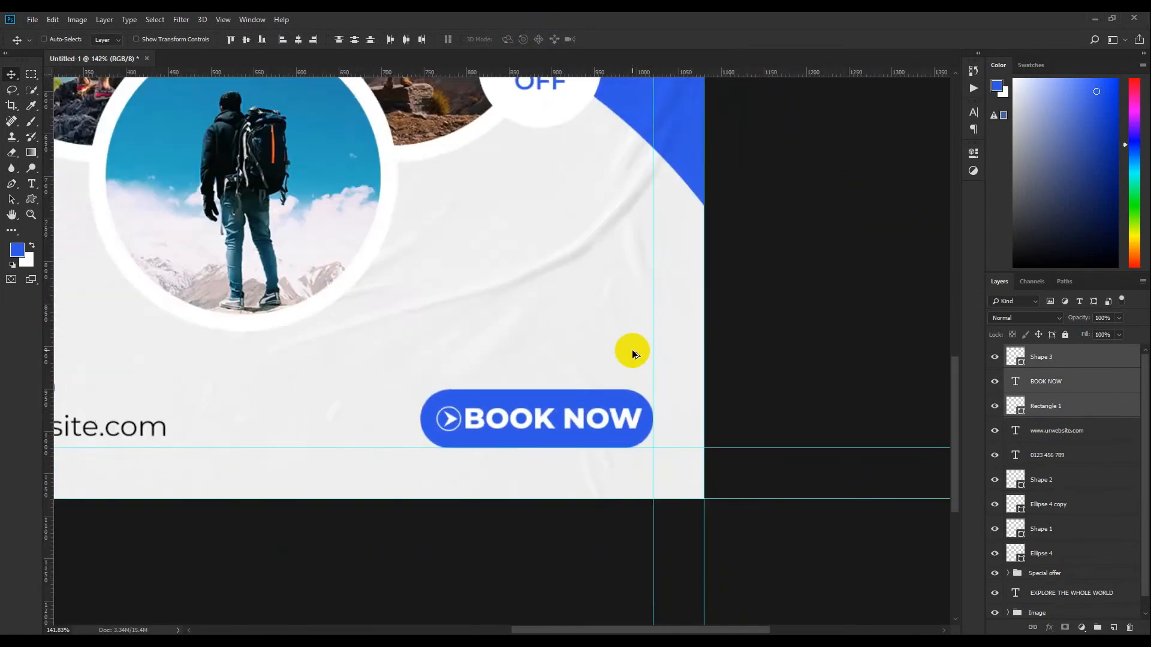
key("ctrl+;")
scroll(642, 390, "down", 4)
scroll(642, 391, "up", 4)
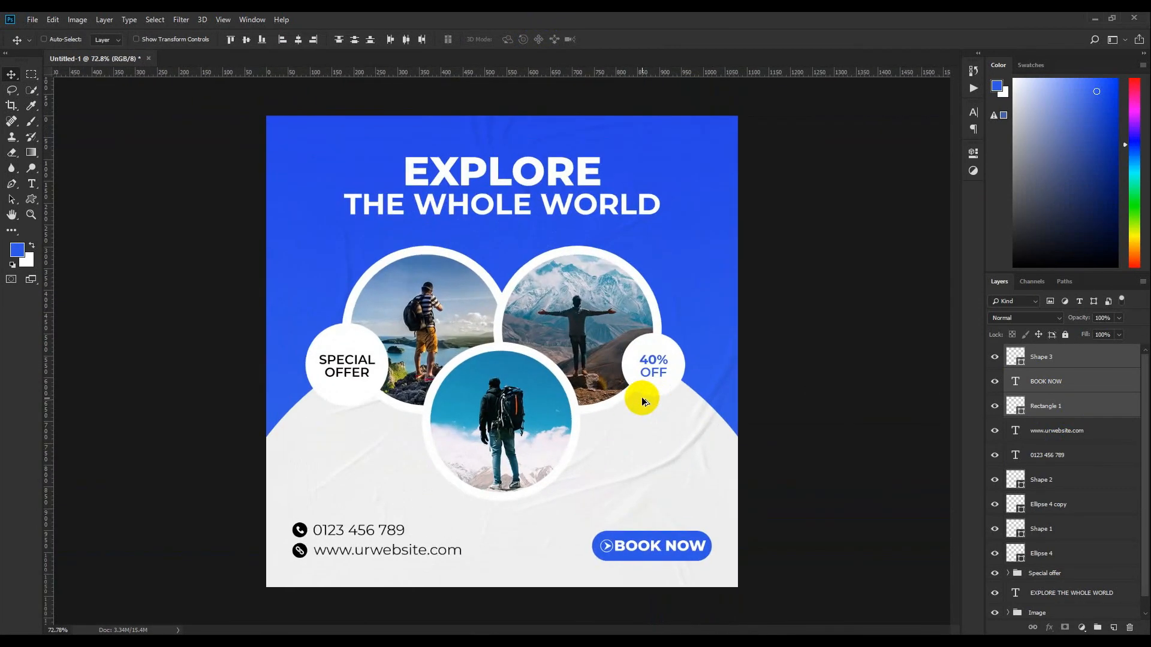
Group the BOOK NOW text with its arrow icon and center the group horizontally on the blue pill
scroll(641, 396, "down", 5)
scroll(642, 398, "up", 5)
scroll(681, 467, "up", 2)
scroll(681, 460, "down", 3)
scroll(743, 563, "up", 6)
left_click_drag(742, 564, 719, 399)
scroll(713, 401, "up", 3)
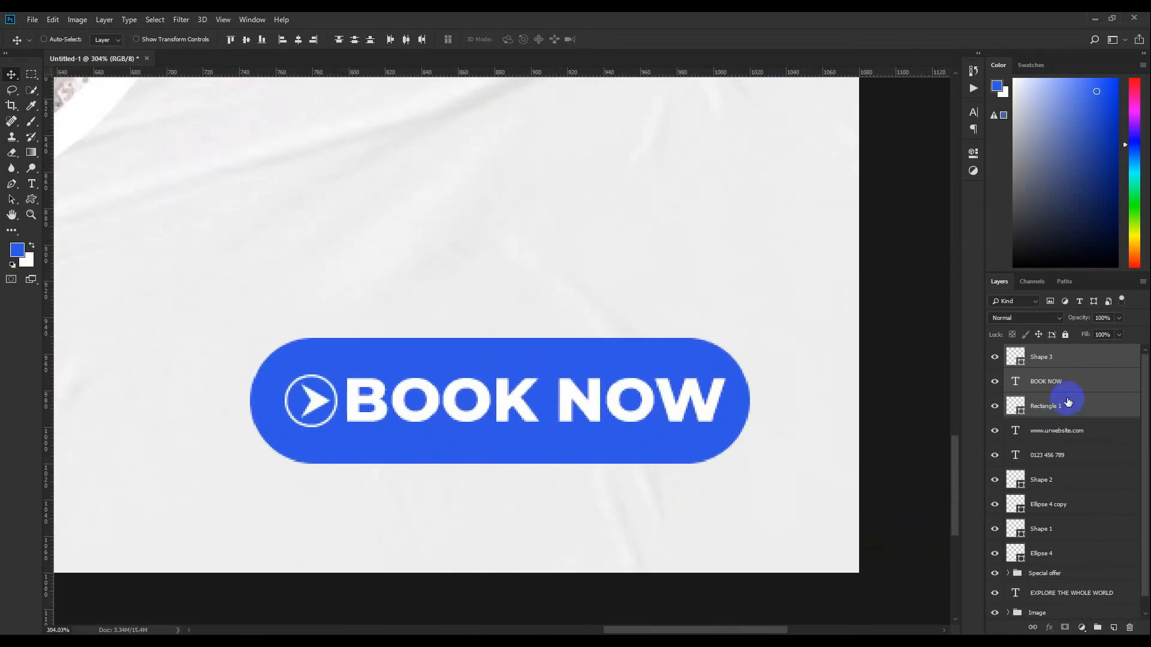
left_click(1059, 380)
left_click(1053, 361, "ctrl")
key("ctrl+g")
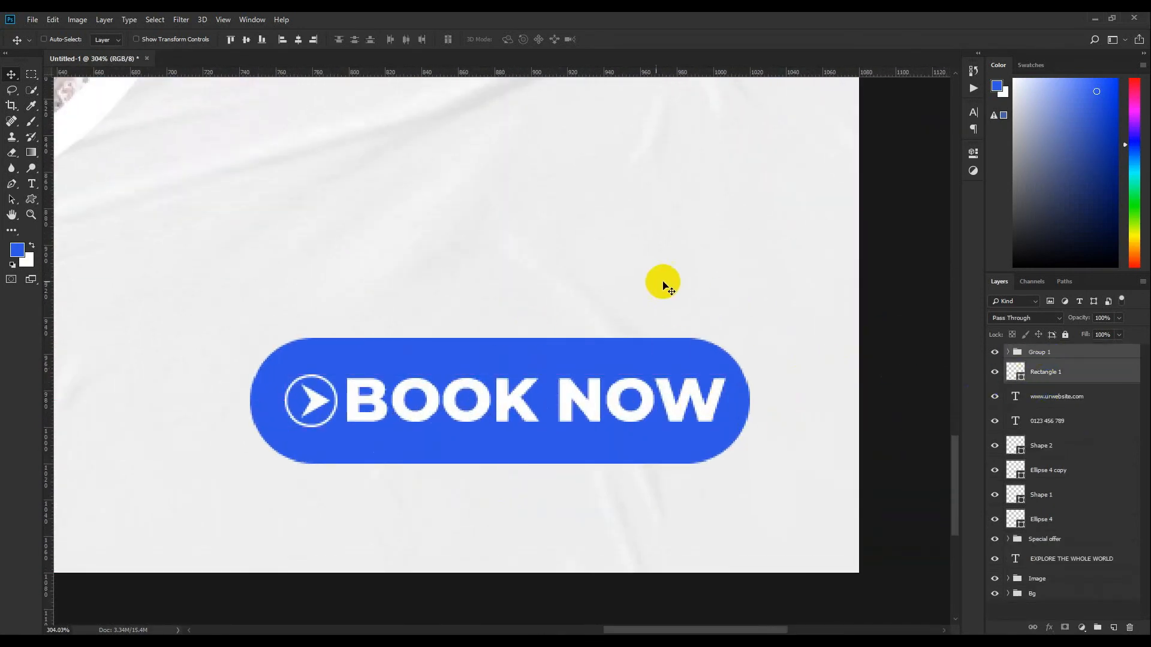
left_click(301, 44)
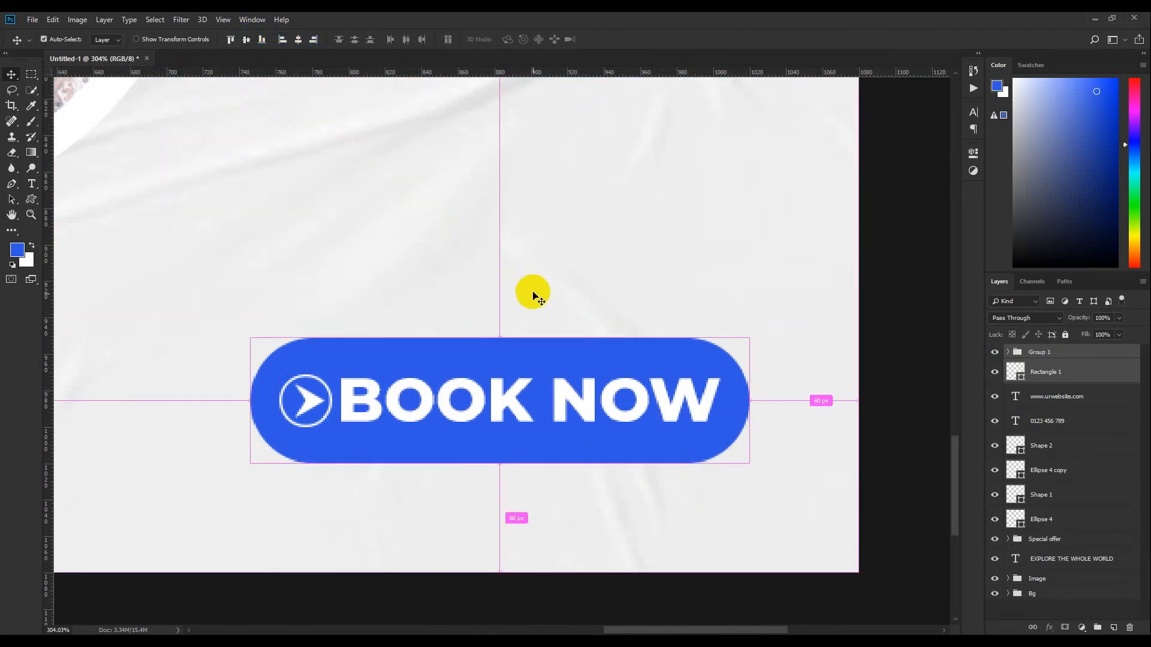
Widen the blue pill evenly behind the grouped text and icon to about 101% of its width
left_click(1047, 373)
key("ctrl+t")
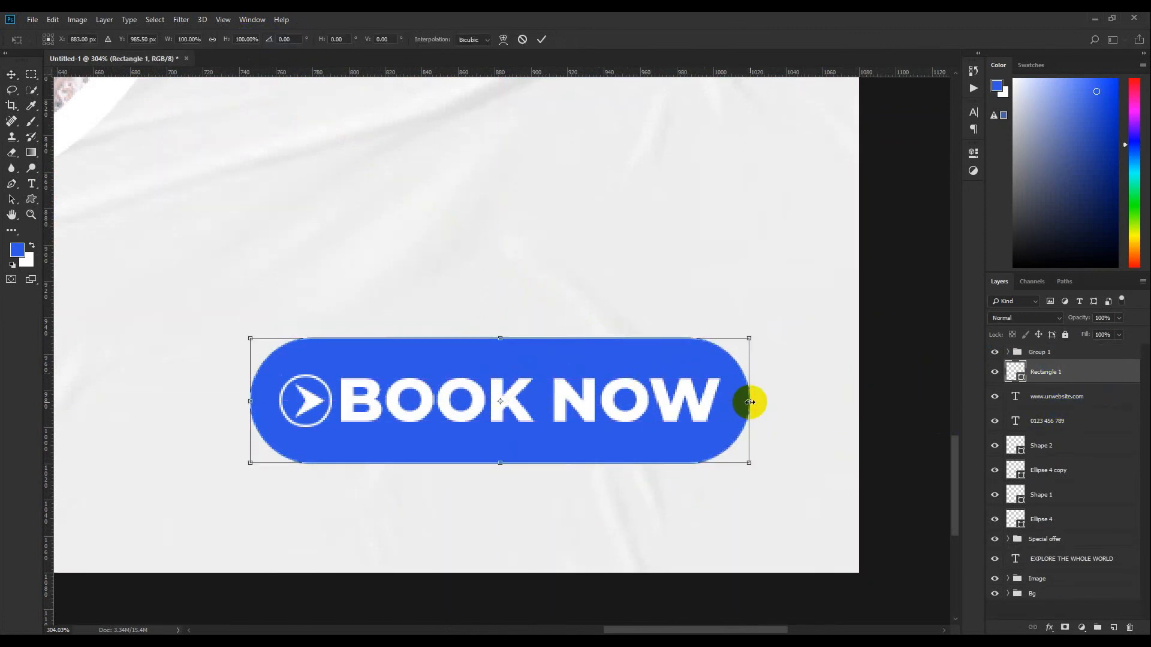
left_click_drag(749, 402, 751, 402)
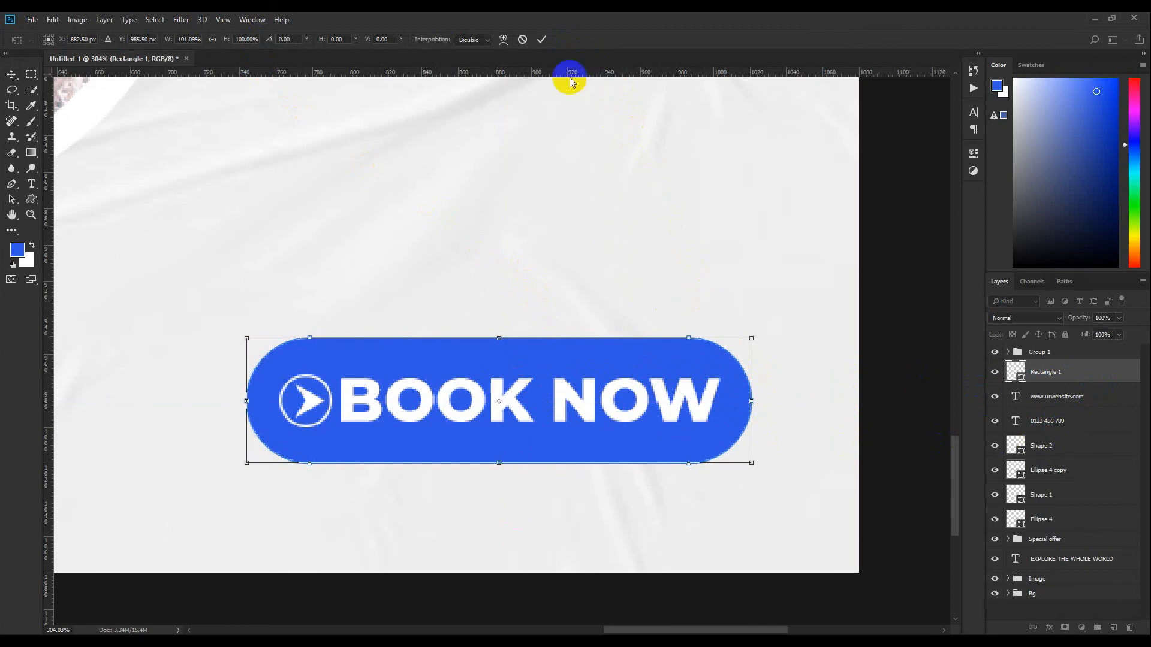
left_click(540, 40)
scroll(591, 223, "down", 18)
scroll(685, 509, "up", 3)
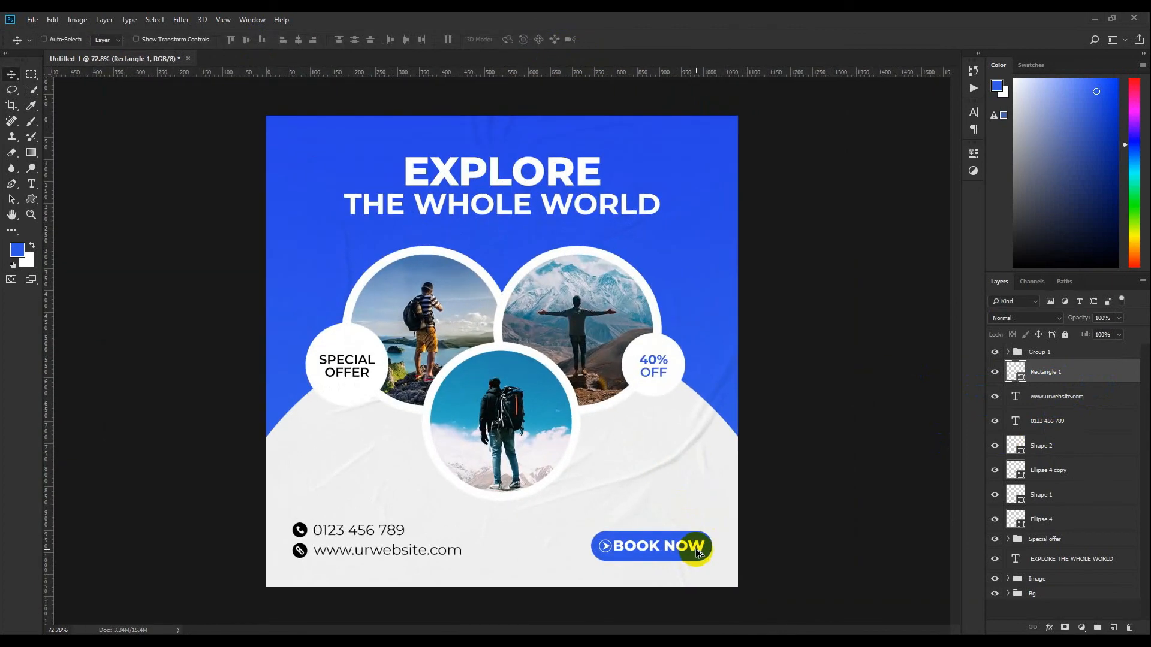
scroll(696, 550, "up", 2)
scroll(863, 514, "down", 2)
scroll(710, 483, "up", 1)
scroll(710, 483, "down", 1)
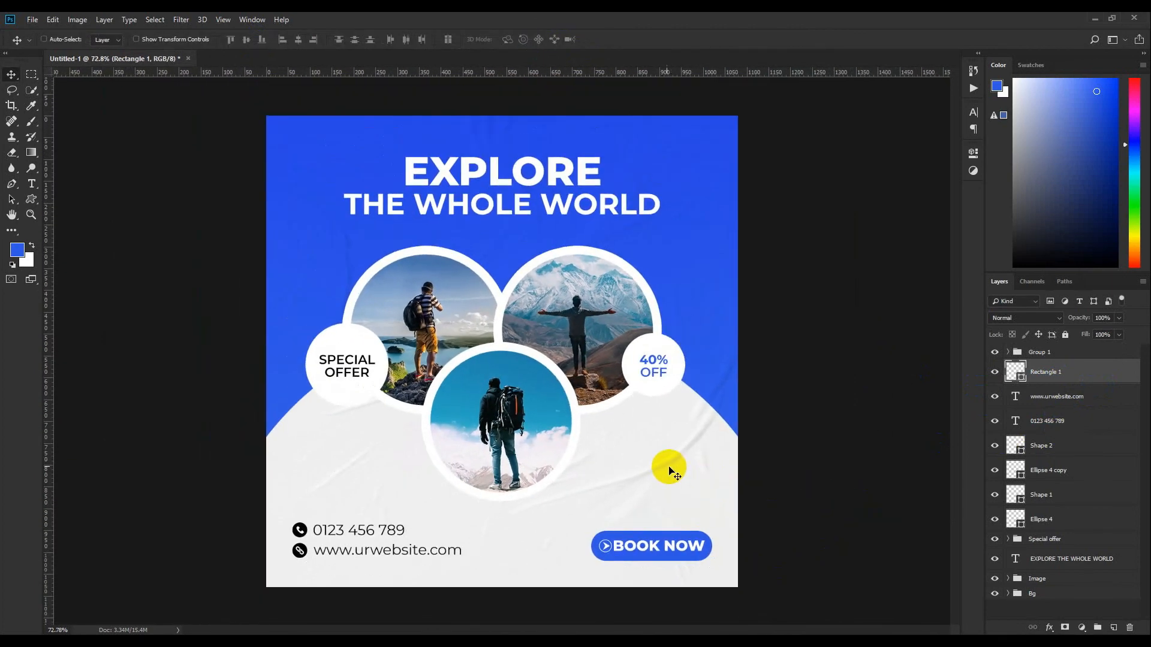
Bring the dashed paper-plane path from the Elements PSD into the design, scaled to about 72%, and place it just above the BOOK NOW pill
left_click(33, 19)
left_click(52, 67)
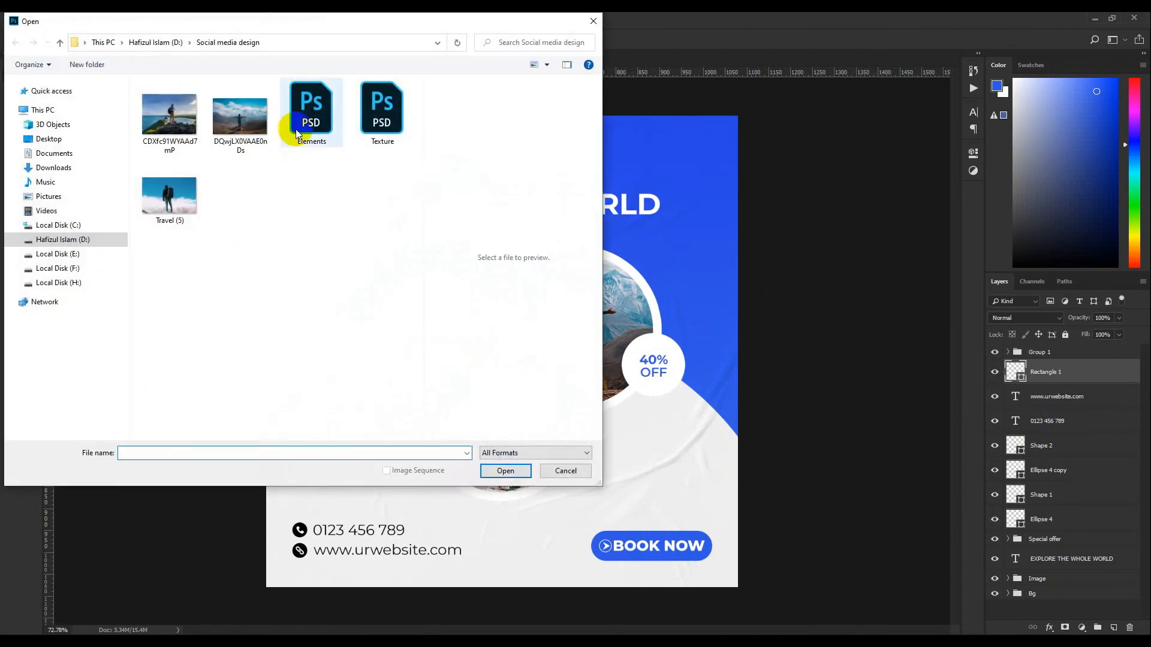
double_click(306, 123)
left_click_drag(426, 308, 624, 434)
key("ctrl+t")
left_click_drag(537, 362, 574, 410)
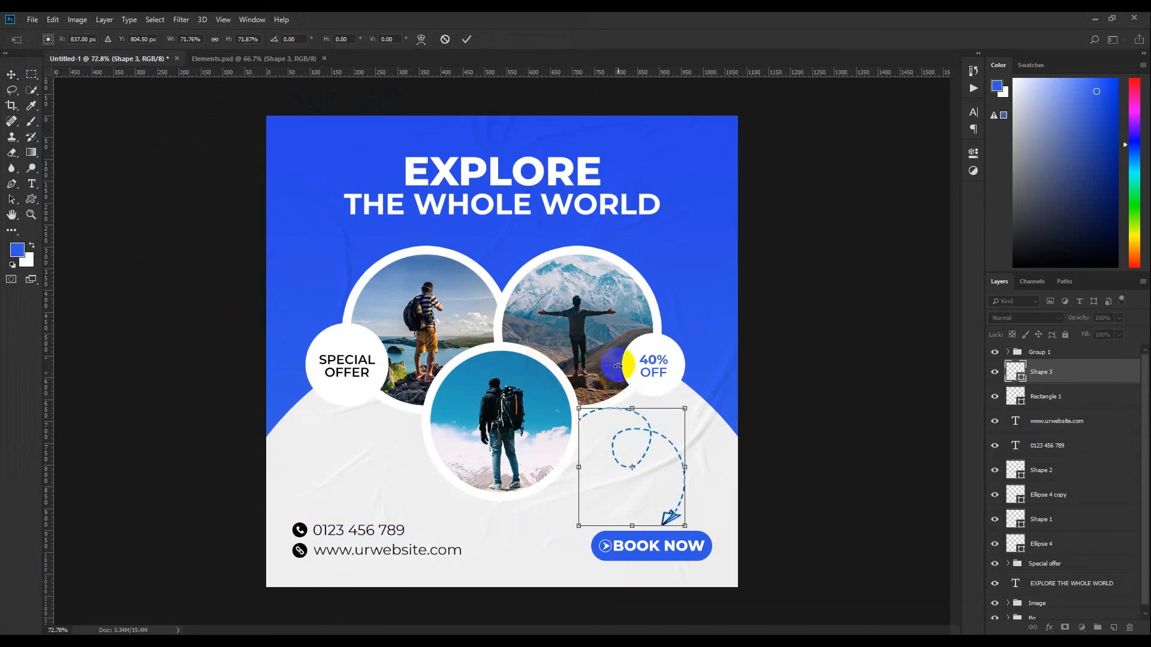
left_click(466, 39)
Set the fill color of the dashed paper-plane path to black (000000)
scroll(711, 473, "up", 5)
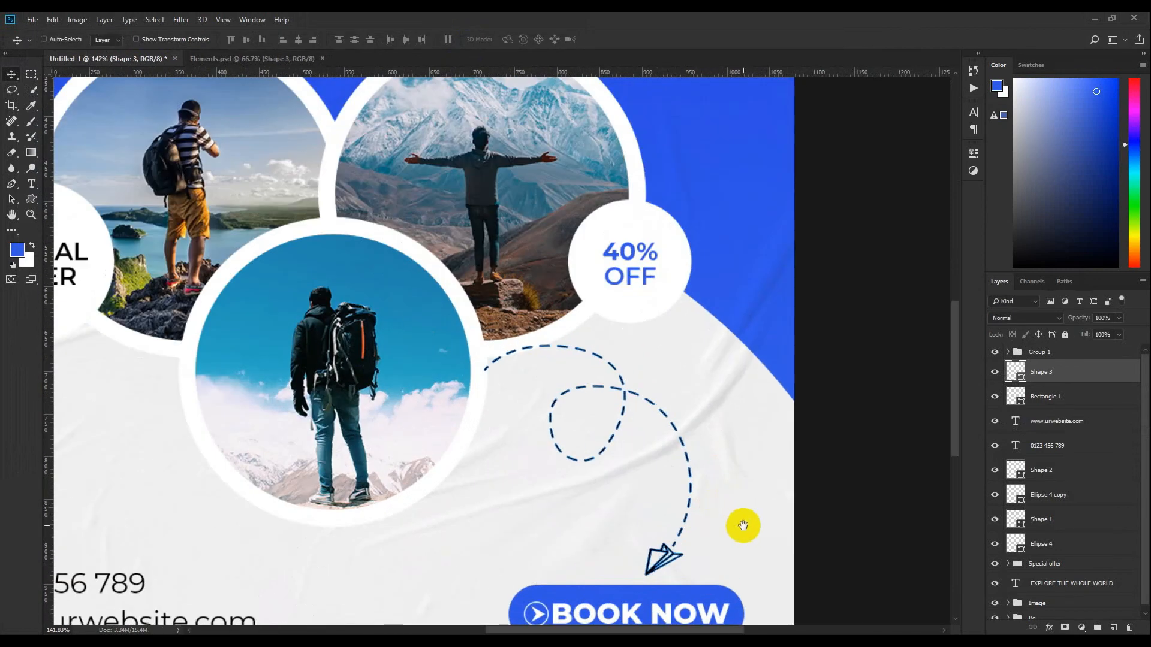
double_click(1000, 385)
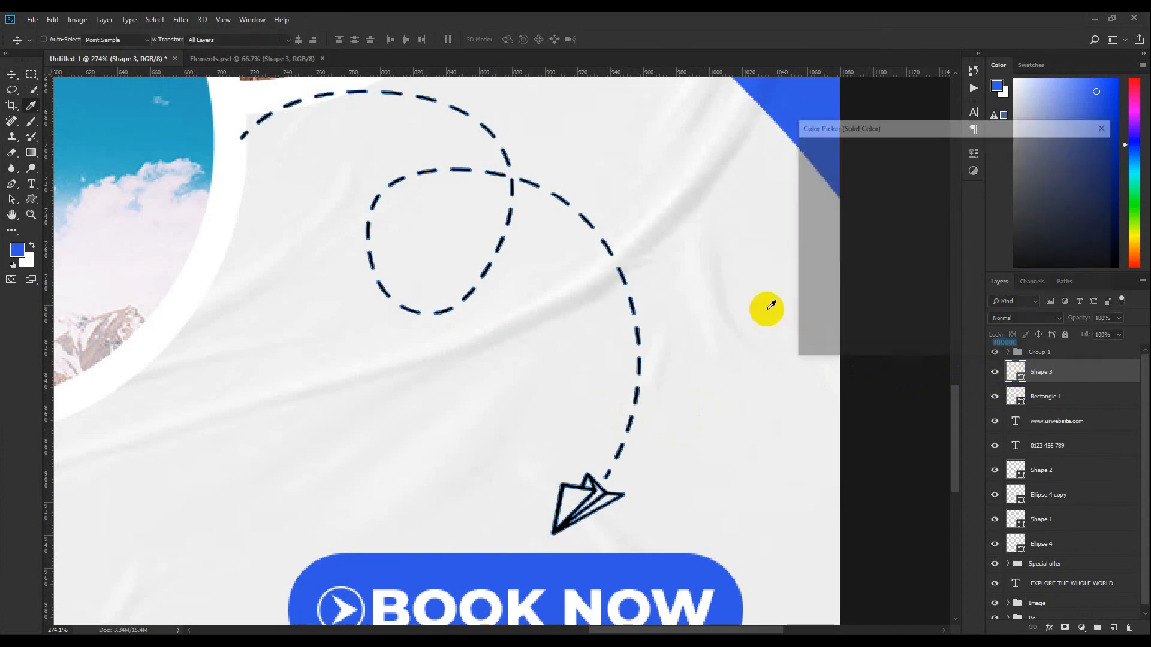
left_click(1067, 152)
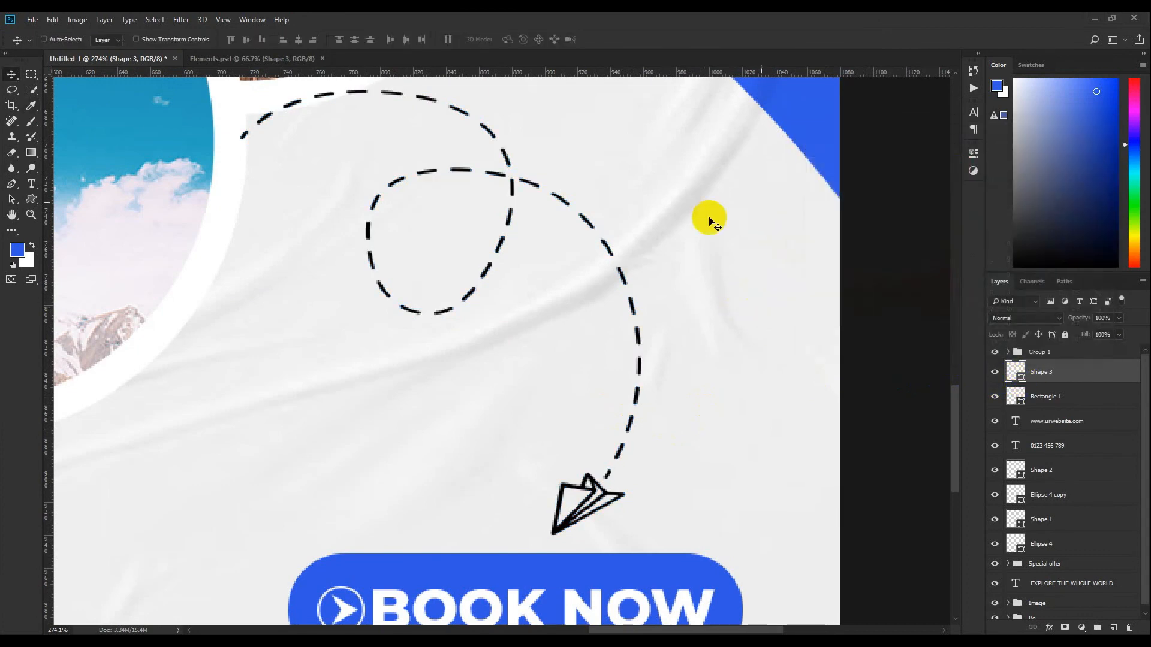
Shrink the dashed paper-plane path slightly and shift it left so it starts at the rim of the lower photo circle
scroll(701, 234, "down", 6)
scroll(695, 452, "up", 3)
scroll(707, 459, "up", 3)
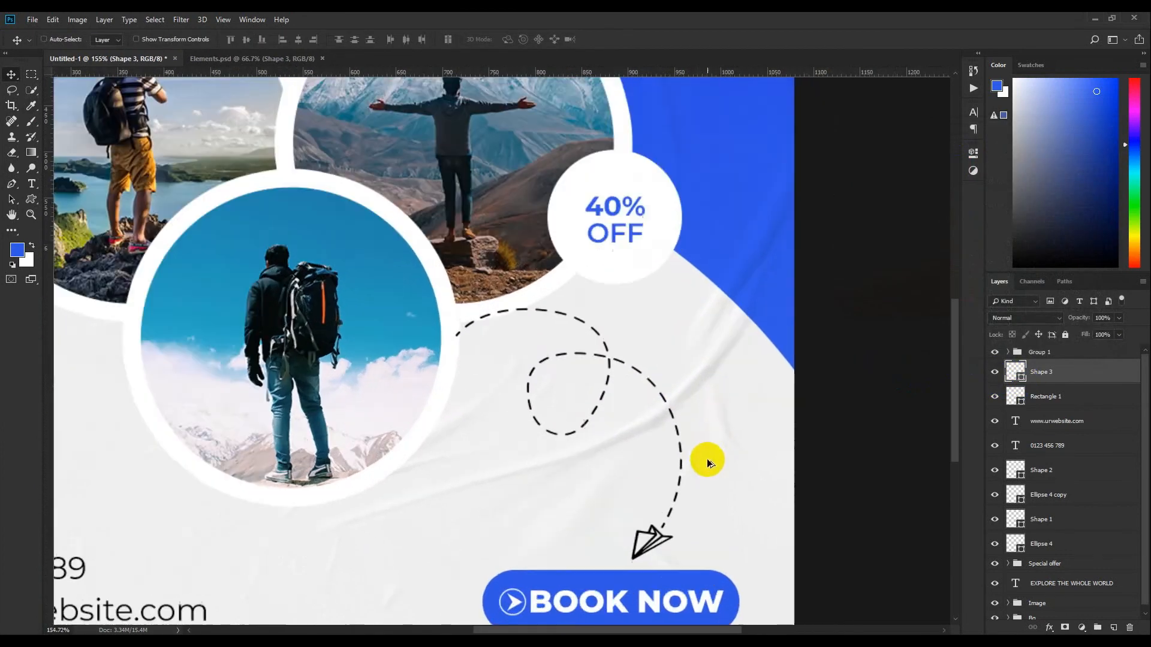
key("ctrl+t")
left_click_drag(415, 263, 421, 271)
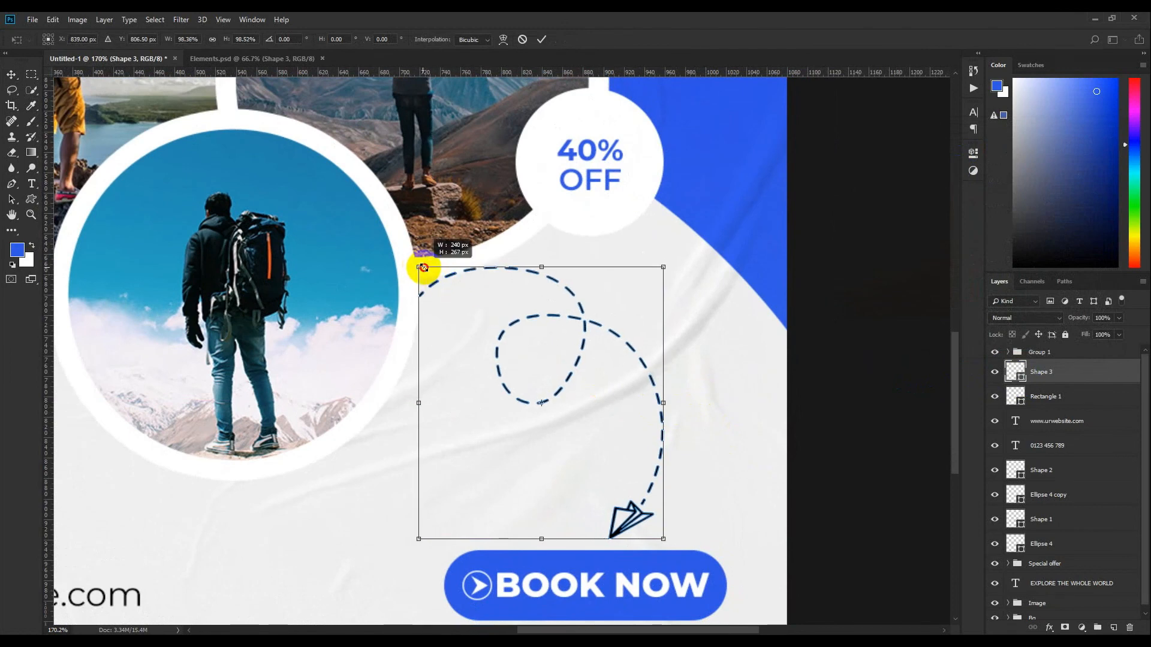
left_click_drag(640, 503, 611, 508)
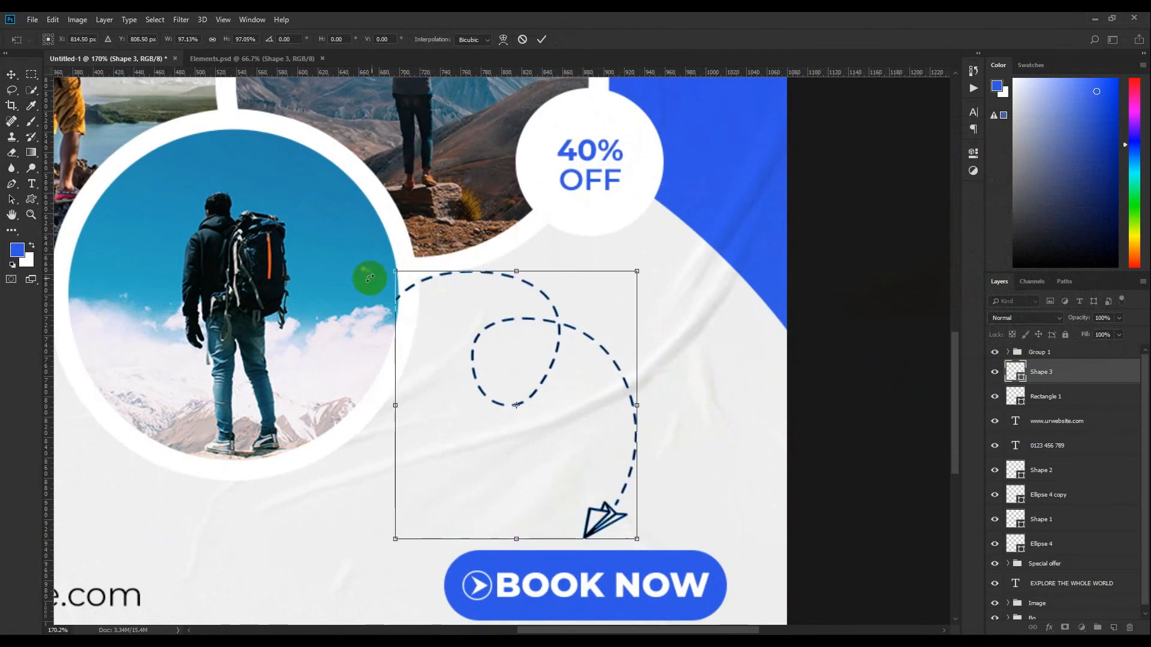
left_click_drag(396, 272, 431, 287)
left_click(541, 40)
scroll(506, 265, "down", 15)
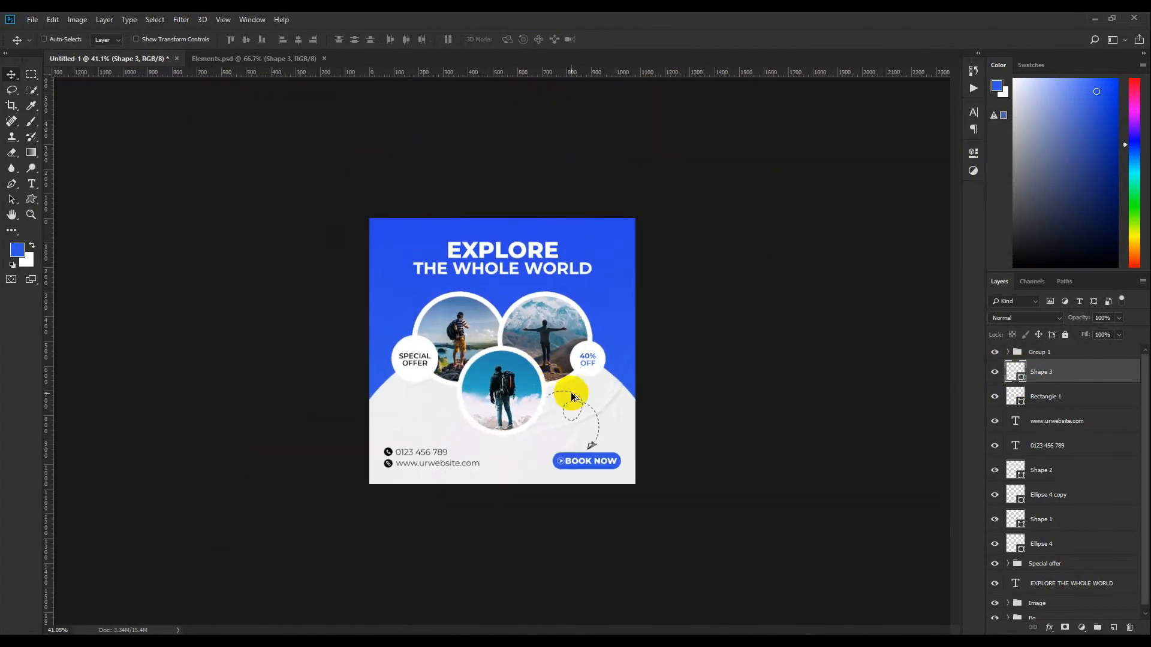
scroll(571, 392, "up", 4)
scroll(634, 393, "up", 2)
scroll(634, 394, "down", 2)
scroll(634, 393, "up", 1)
Bring the small ring from Elements.psd into the design, scale it down, and place one on the blue area and a copy on the light area
left_click(298, 59)
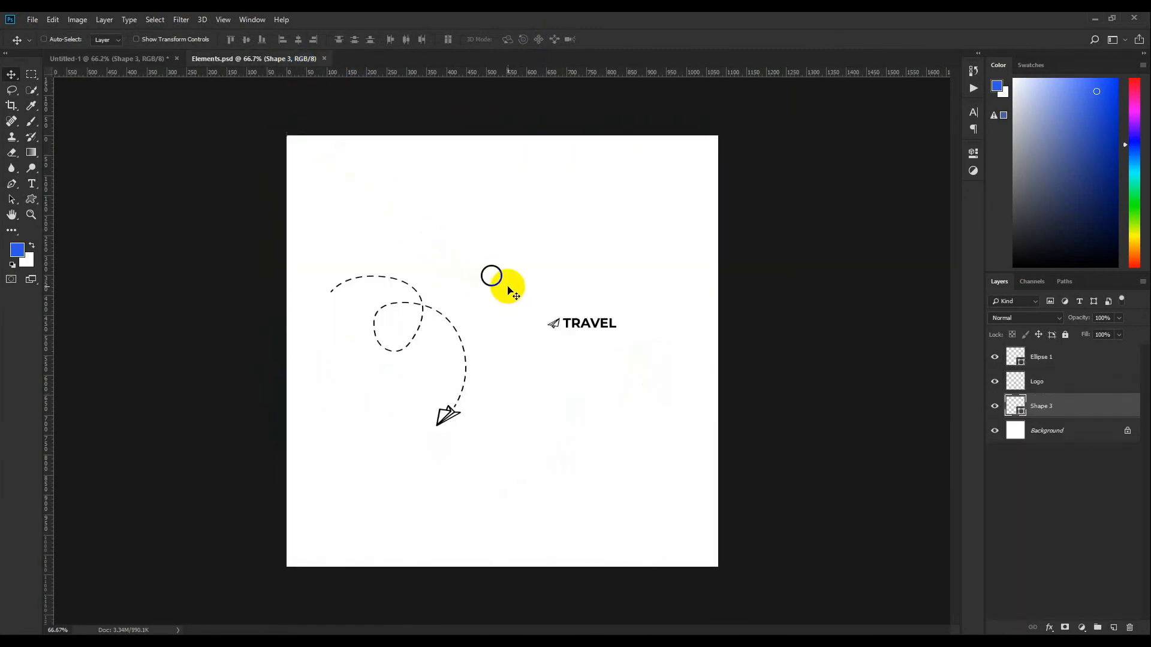
left_click(511, 267, "ctrl")
left_click_drag(492, 282, 473, 244)
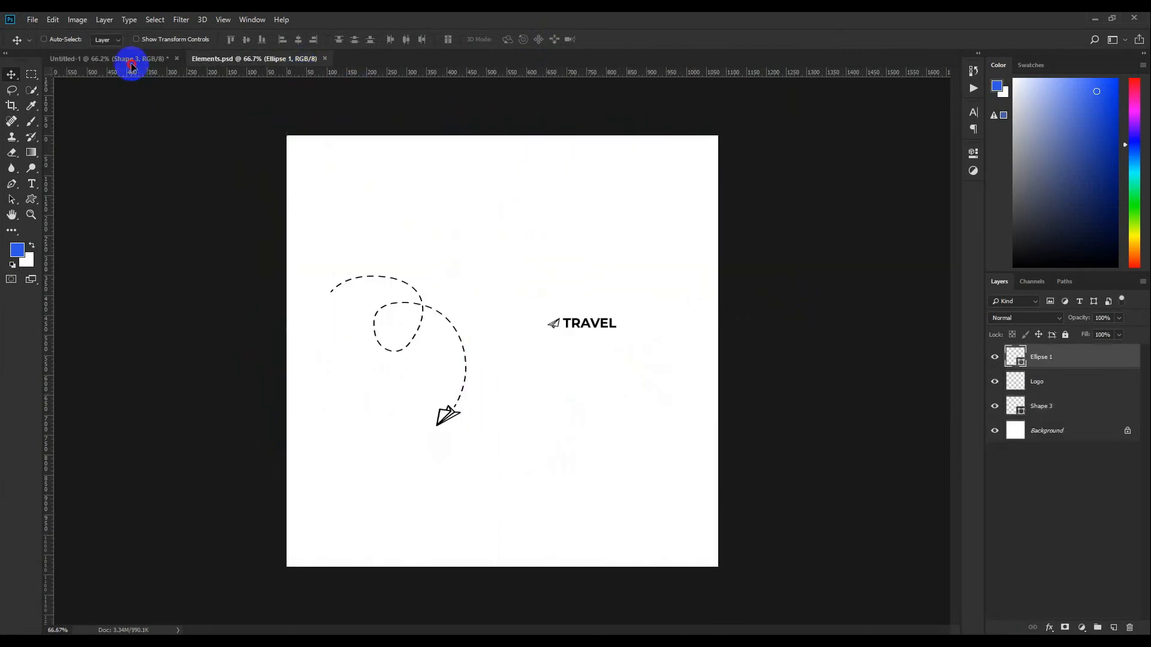
left_click_drag(132, 66, 691, 282)
key("ctrl+t")
scroll(413, 439, "up", 5)
left_click(543, 39)
key("ctrl+0")
Try to recolor the small ring on the blue area through its shape fill color
double_click(1019, 375)
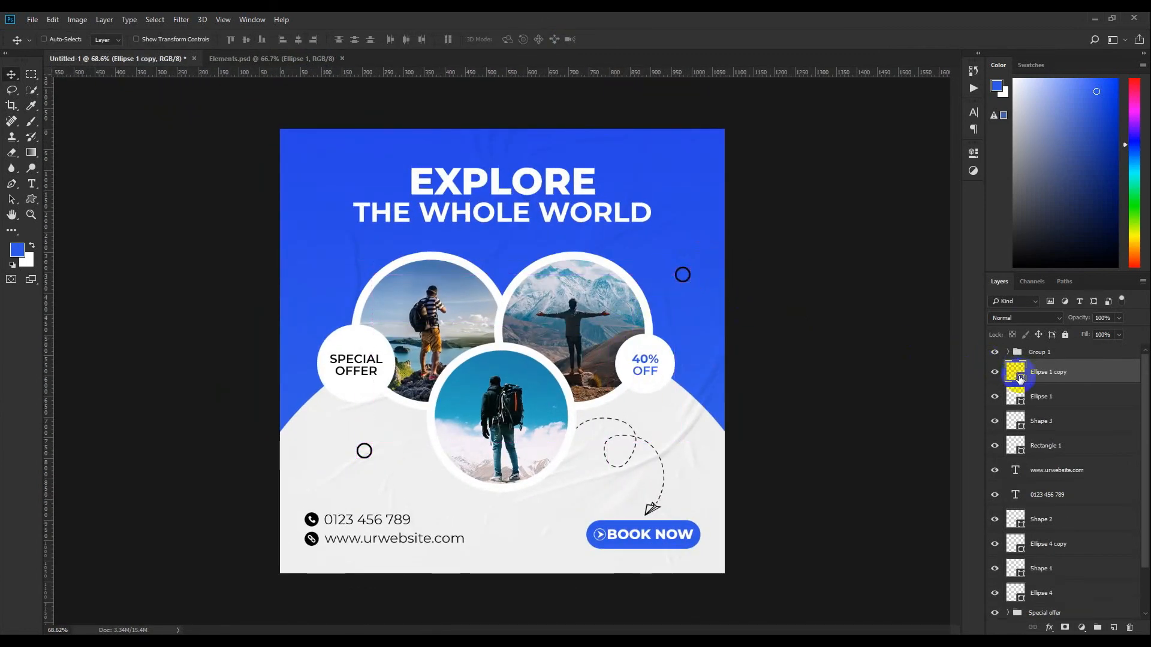
left_click(973, 154)
scroll(777, 286, "up", 3)
scroll(777, 283, "down", 1)
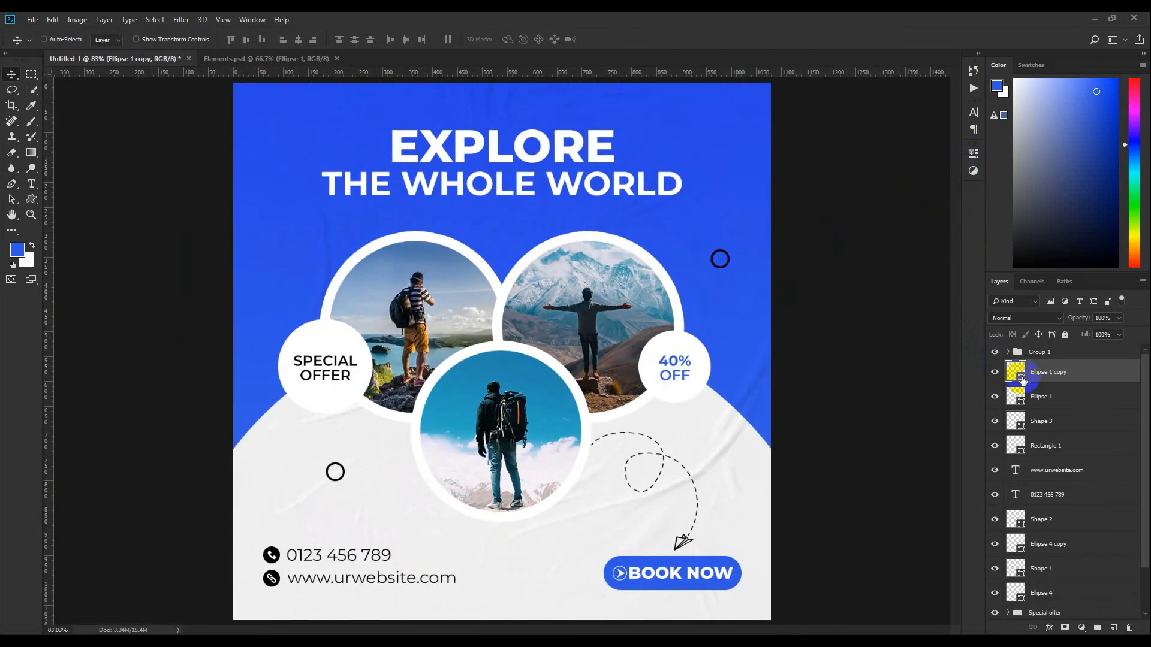
double_click(1020, 374)
left_click(1073, 150)
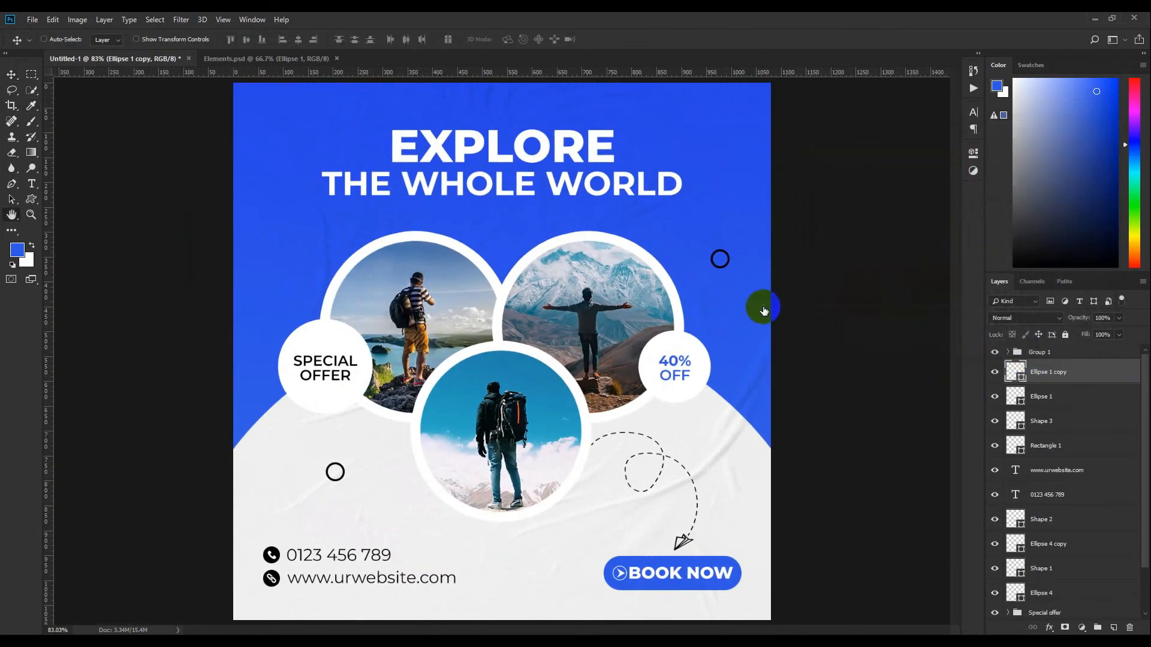
Apply a white Color Overlay to the small ring on the blue area
left_click(691, 359)
left_click(1071, 216)
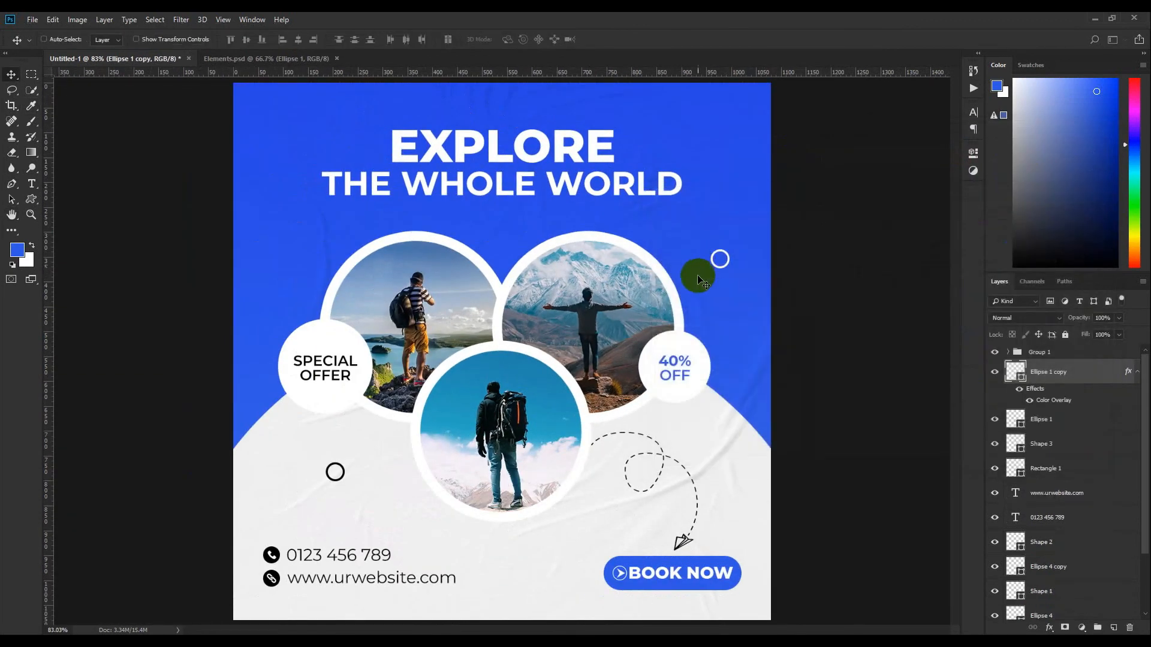
scroll(627, 352, "down", 3)
scroll(629, 358, "up", 2)
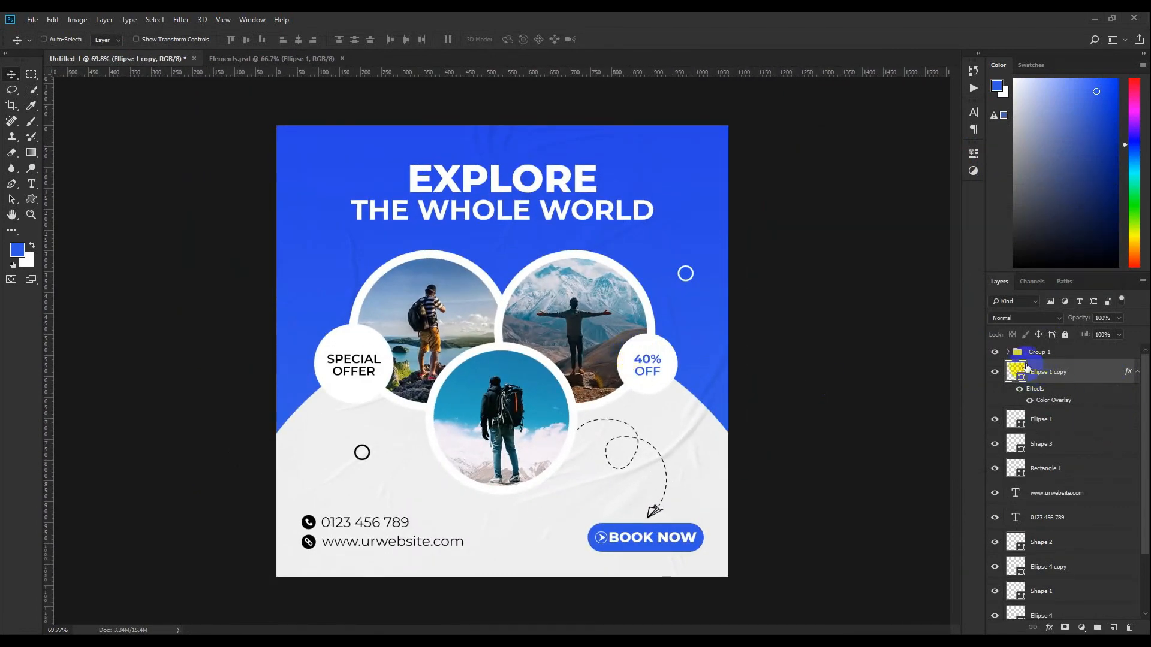
Show the guides and move the phone and website lines with their icons together slightly down to the lower margin guide
scroll(665, 314, "down", 2)
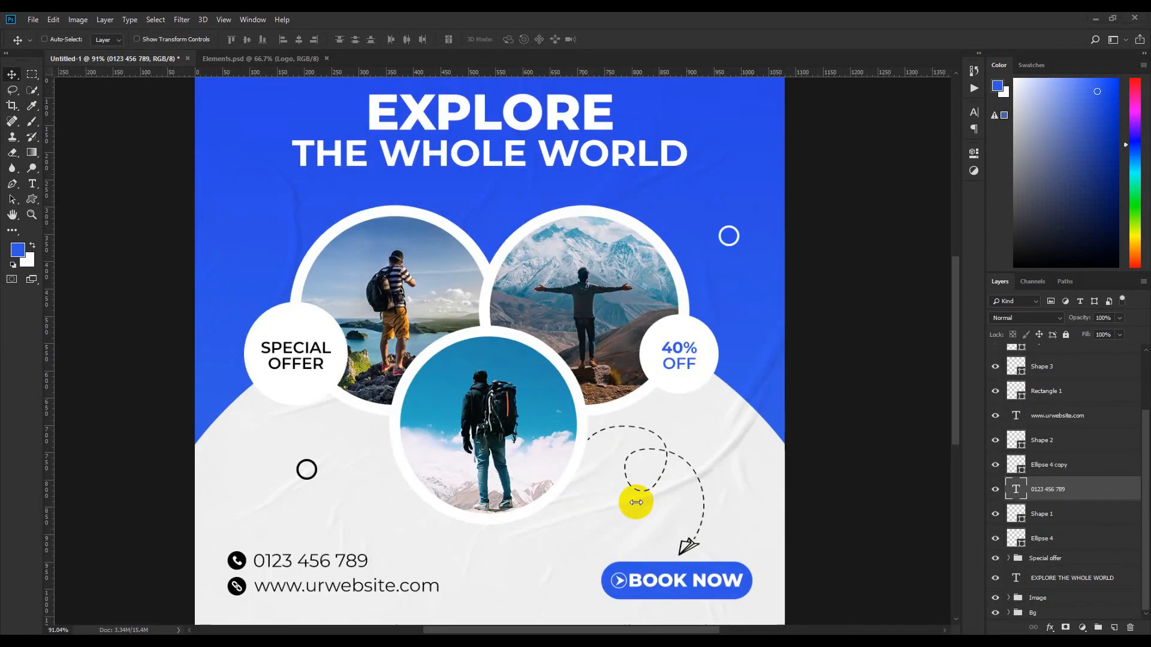
left_click_drag(624, 310, 628, 78)
key("ctrl+semicolon")
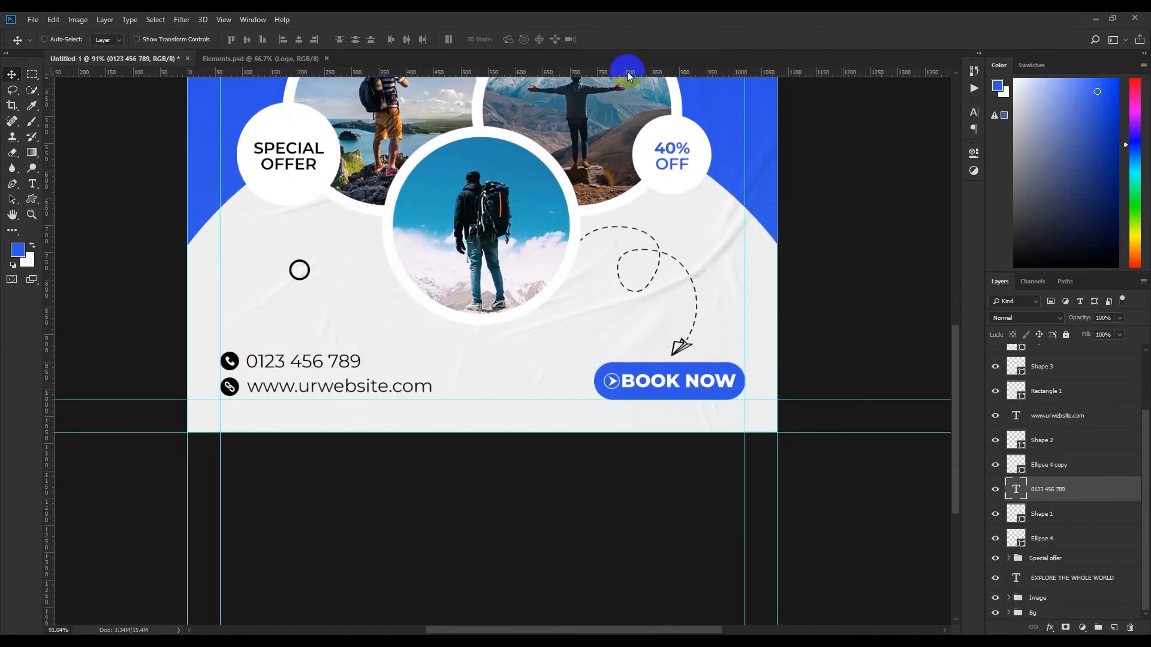
scroll(249, 394, "up", 3)
scroll(1068, 475, "up", 1)
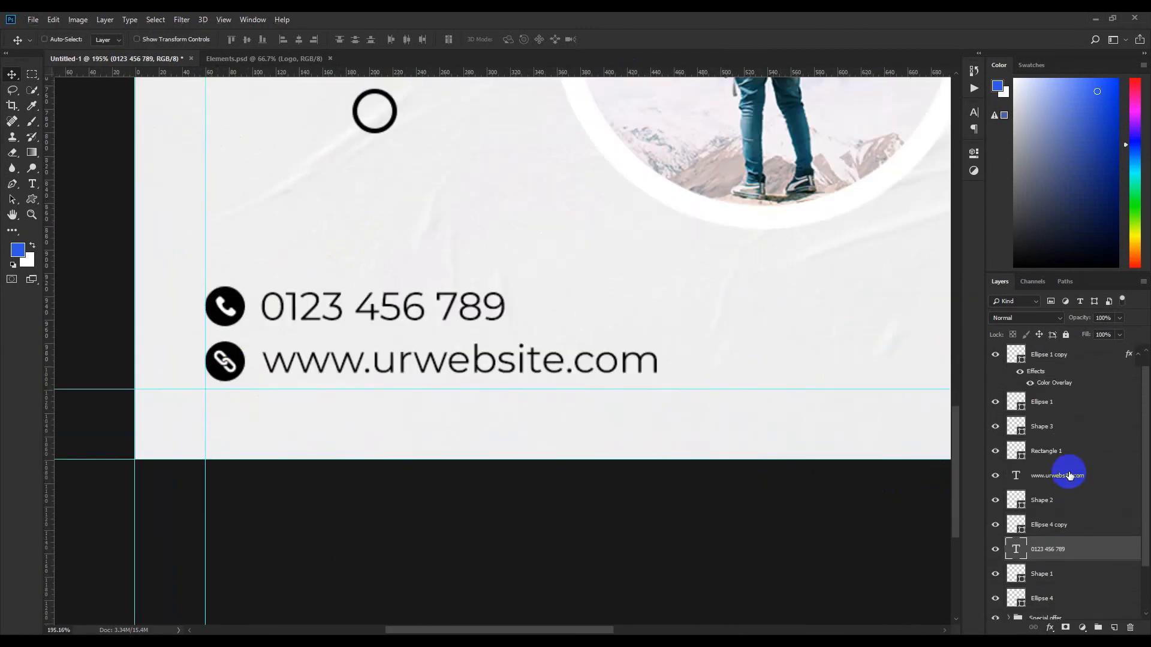
scroll(1045, 477, "down", 1)
left_click(1083, 417)
left_click(1077, 546, "shift")
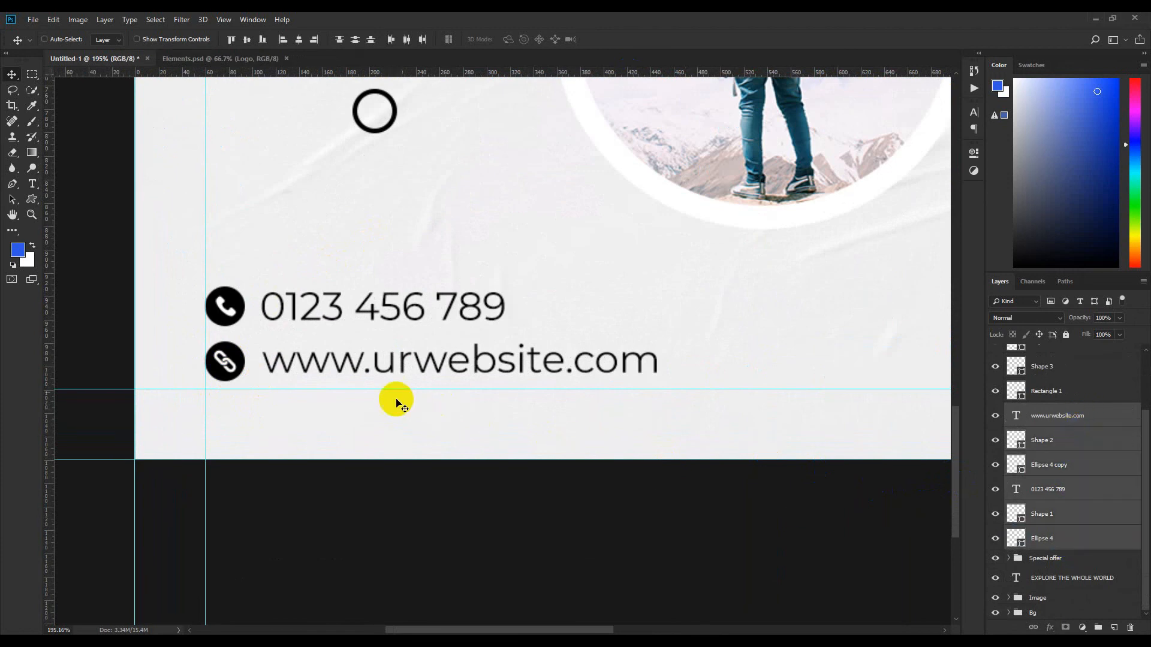
left_click_drag(227, 357, 226, 365)
scroll(297, 361, "down", 5)
scroll(487, 451, "up", 2)
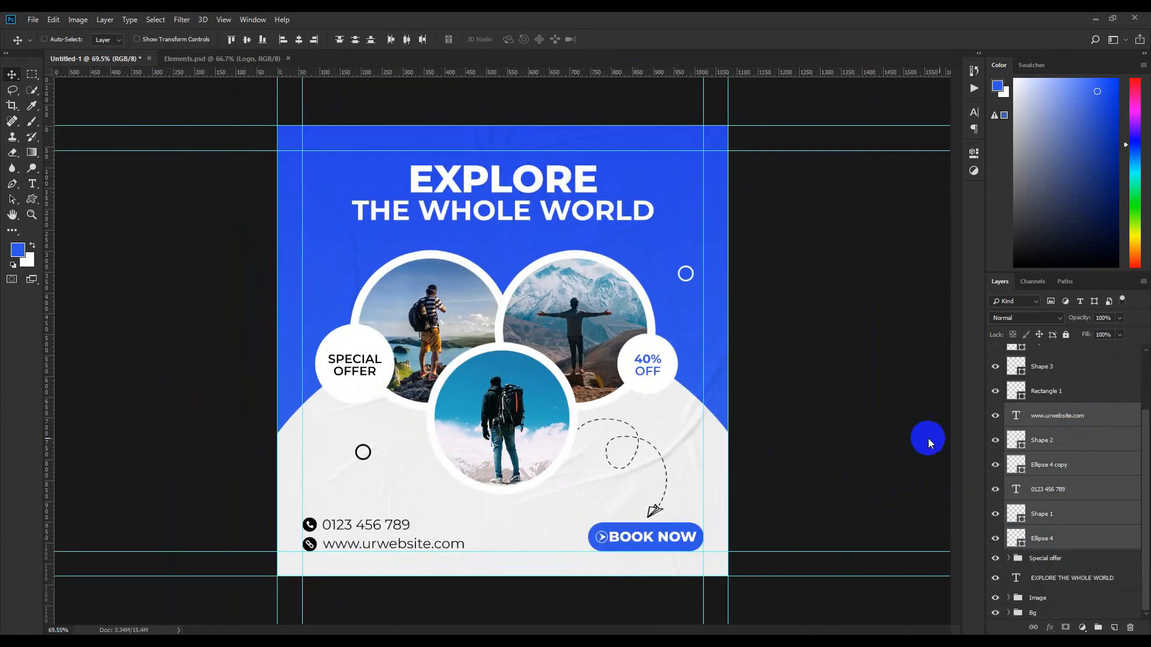
left_click(1045, 443)
scroll(786, 403, "up", 2)
scroll(784, 404, "down", 9)
scroll(785, 404, "up", 6)
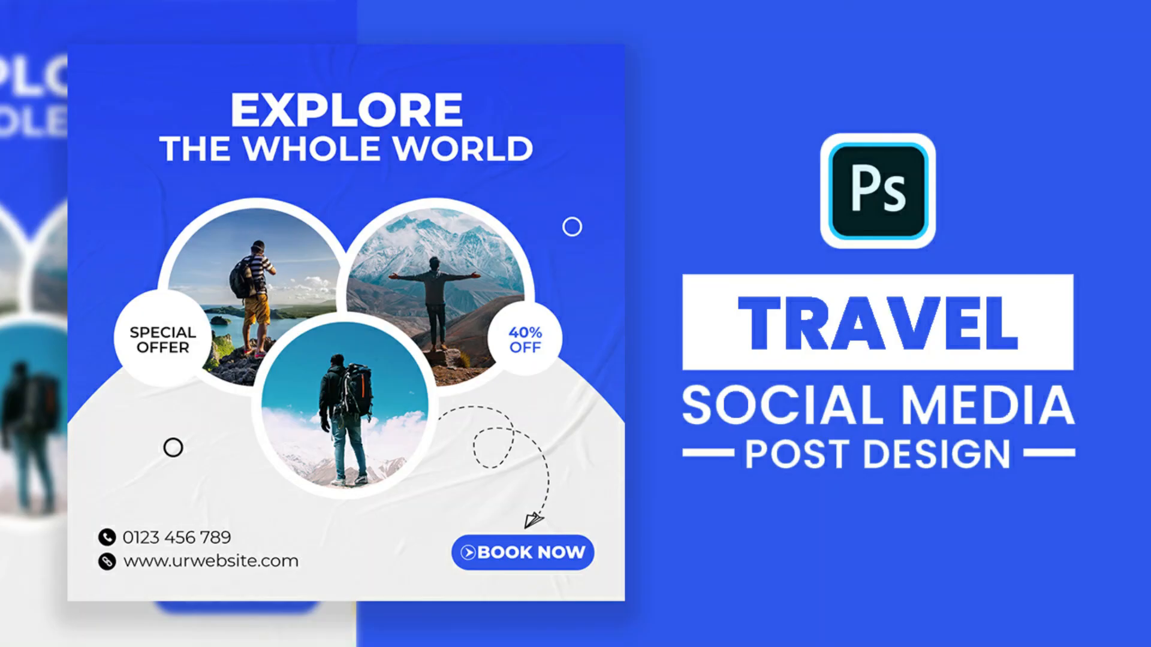